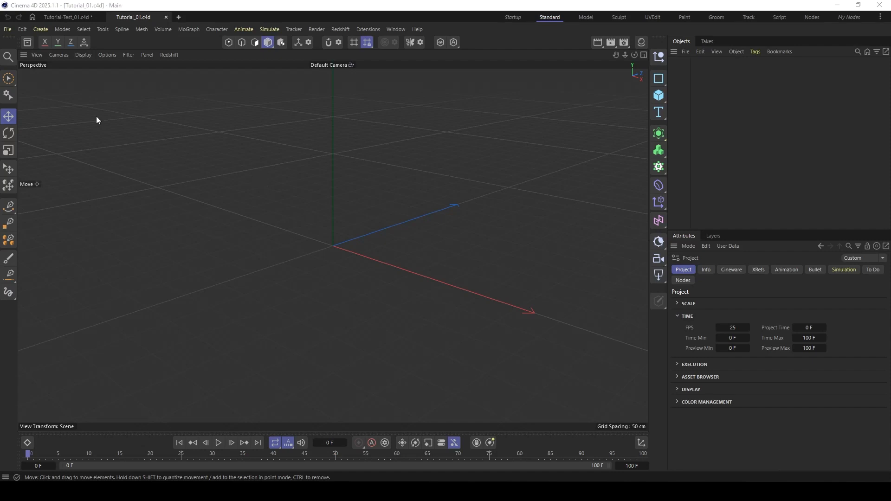
Step: Find the Generic Head Bust in the asset library by searching "head", and add it to the scene
click(26, 42)
click(68, 88)
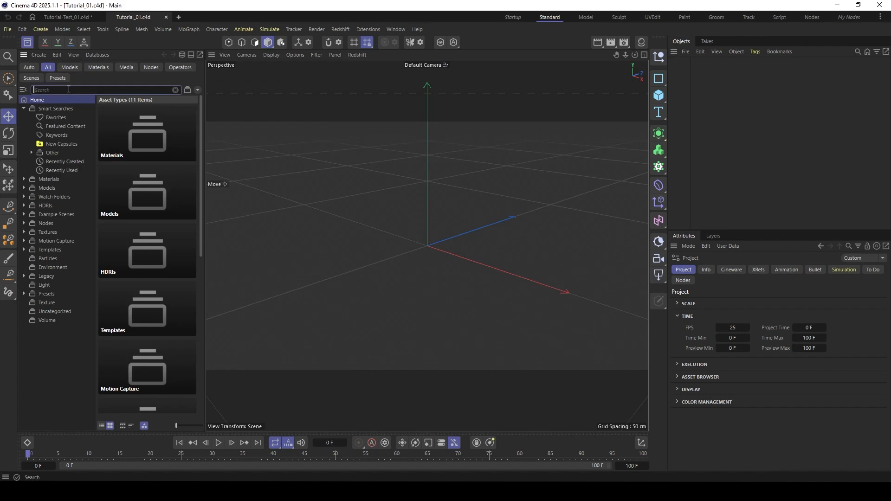
text(head)
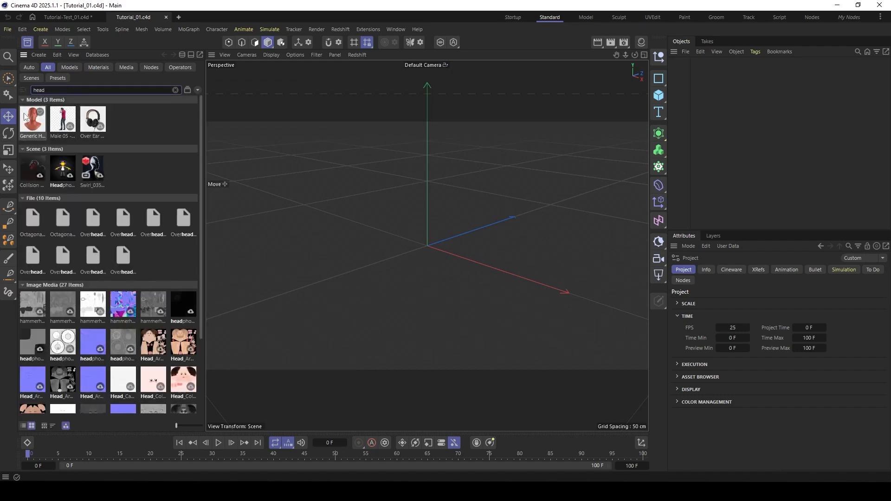
double_click(33, 118)
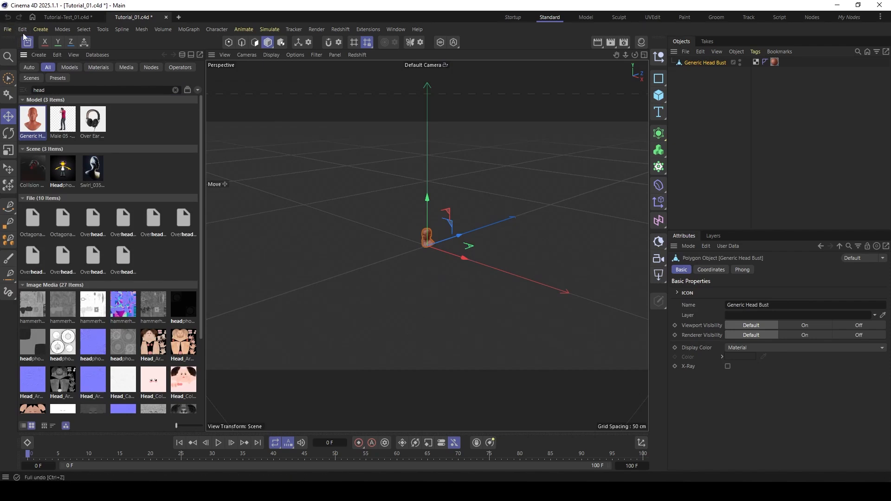
key(shift+F8)
key(s)
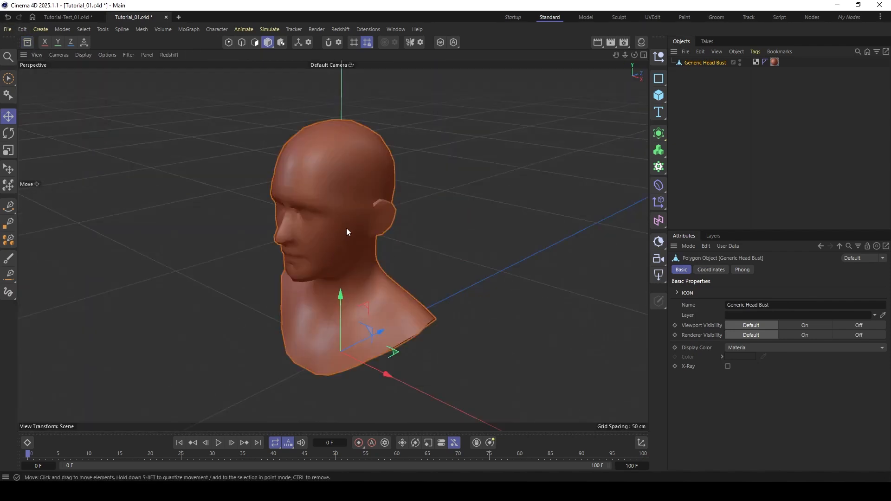
alt+drag(346, 227, 328, 238)
alt+middle_drag(328, 238, 353, 218)
Step: Delete the Sculpt Base material and the material tag left on the Generic Head Bust
click(641, 43)
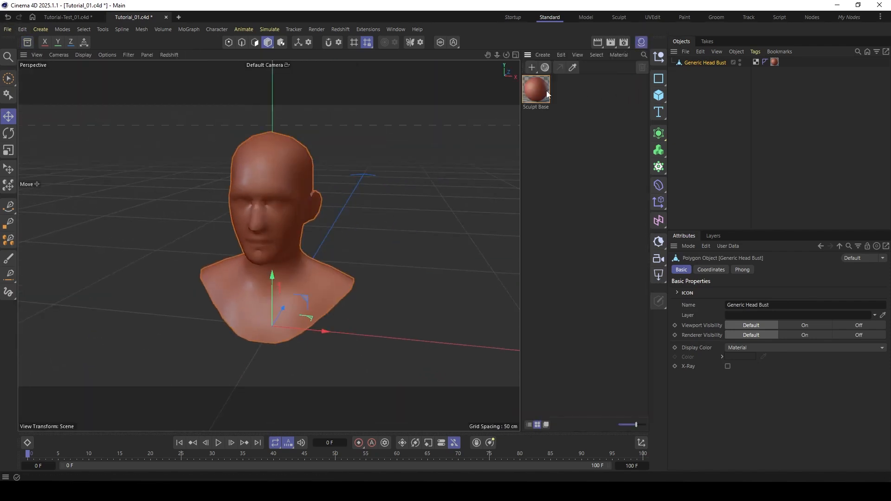
click(538, 88)
key(Delete)
click(773, 62)
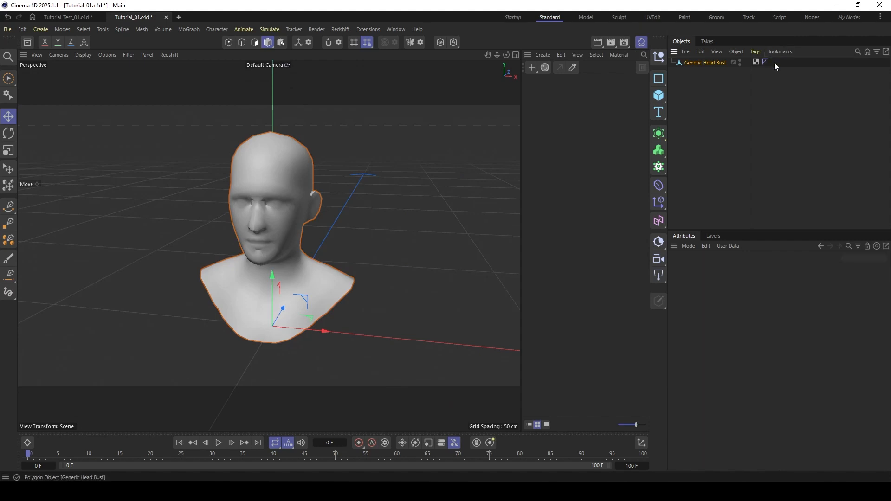
key(Delete)
click(641, 43)
mouse_move(349, 178)
alt+mouse_down()
mouse_move(366, 167)
mouse_move(314, 186)
mouse_move(344, 177)
alt+mouse_up()
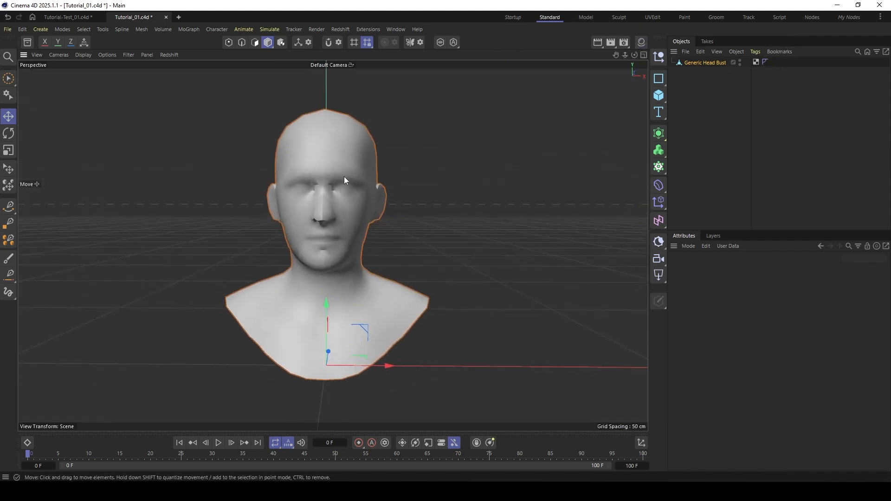
Step: Nest the head bust inside a Subdivision Surface, a Volume Builder and a Volume Mesher, in that order from the inside out
alt+click(660, 134)
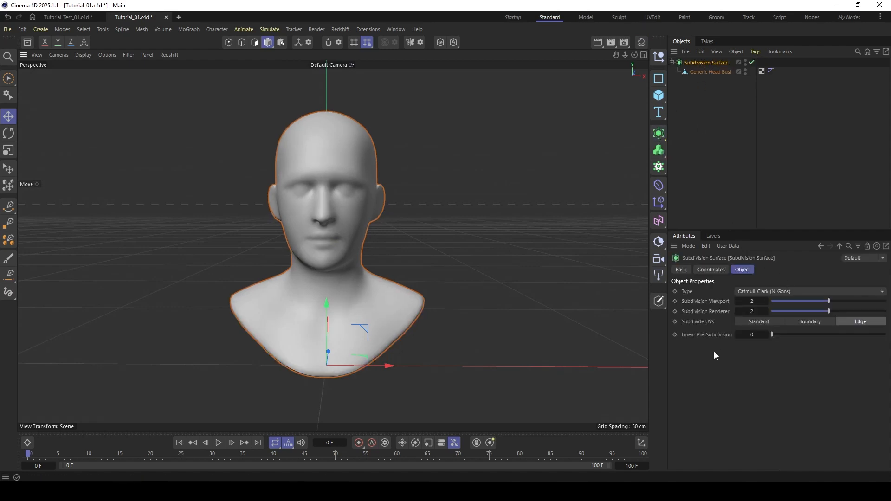
alt+middle_drag(324, 212, 339, 217)
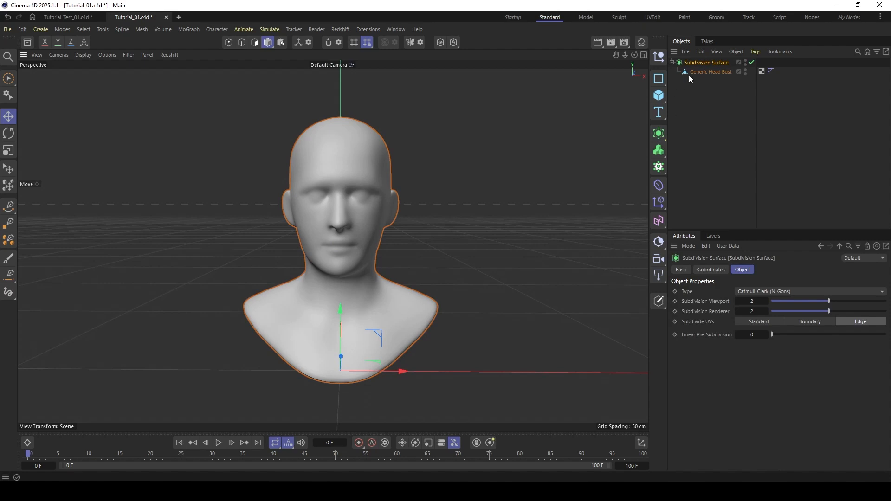
alt+click(660, 151)
click(659, 151)
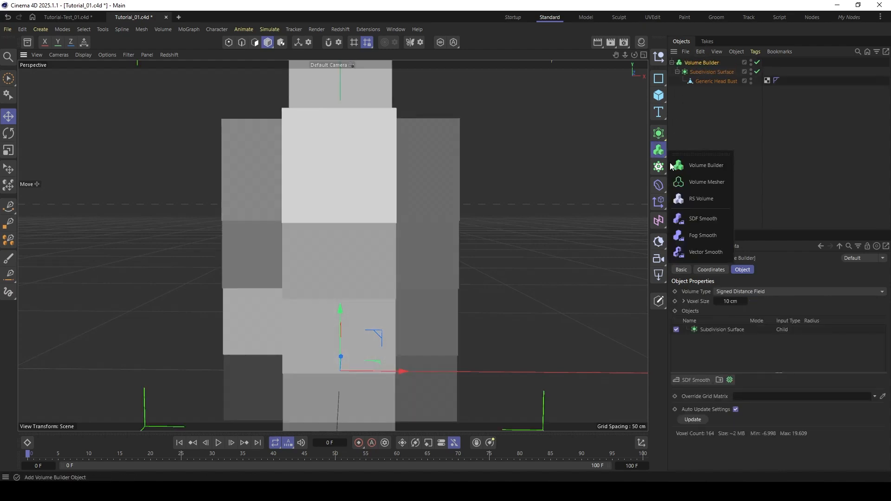
alt+click(706, 182)
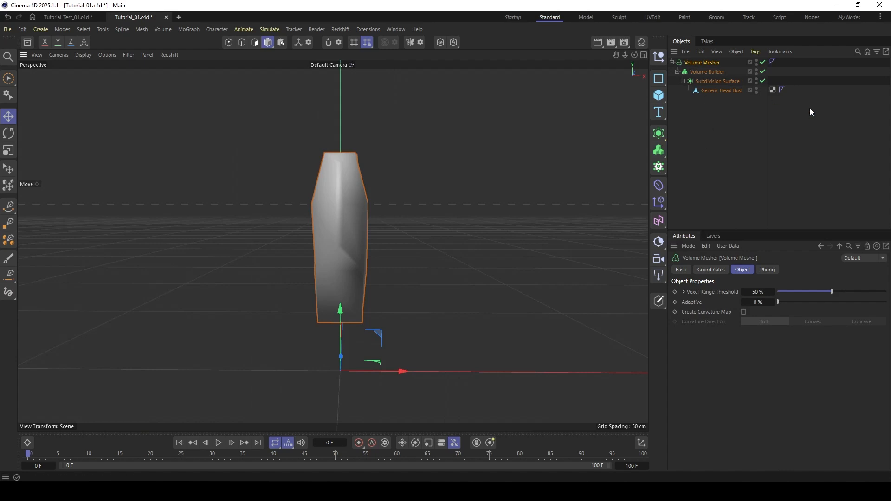
Step: Set the Volume Builder's voxel size to 0.5 cm
click(704, 72)
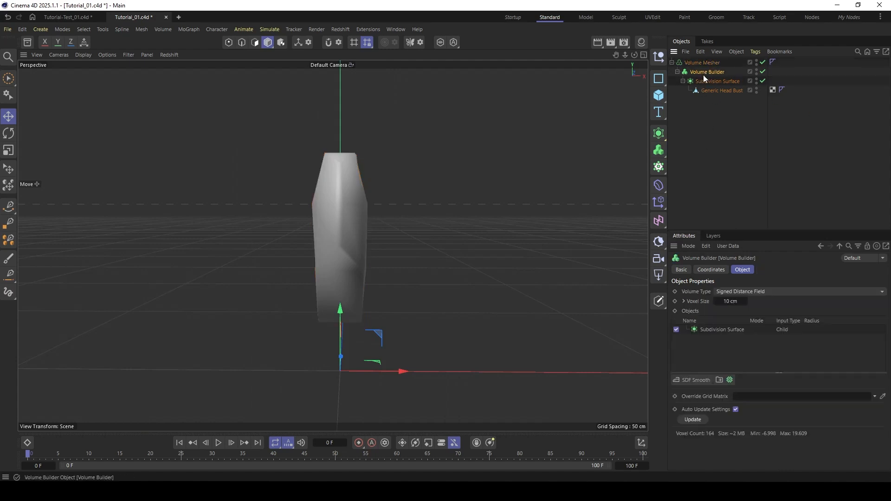
click(752, 230)
drag(750, 231, 750, 202)
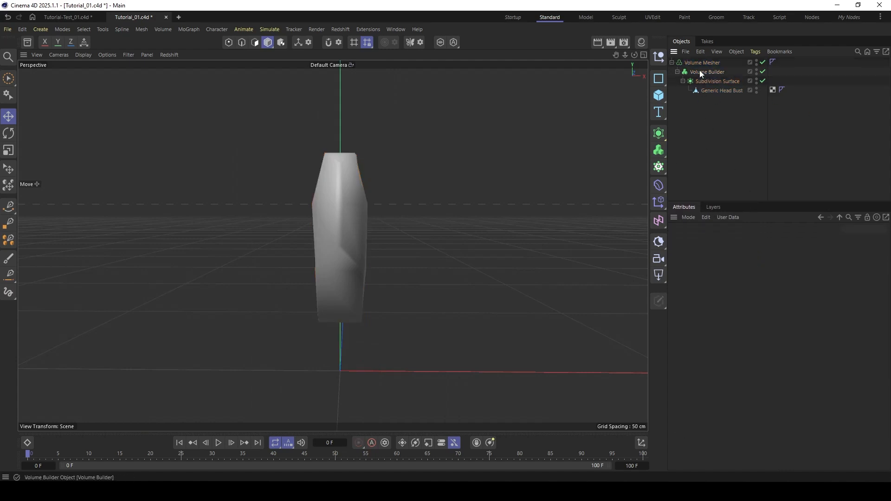
click(701, 72)
double_click(726, 272)
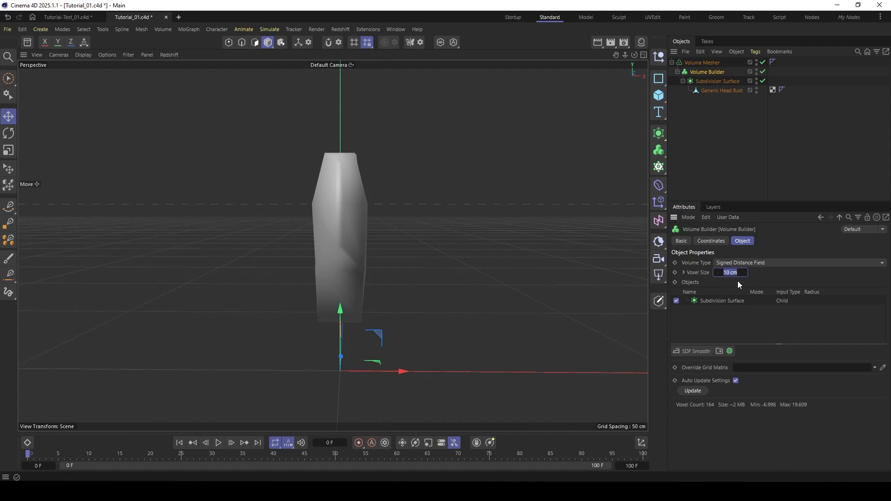
text(0.5)
key(Return)
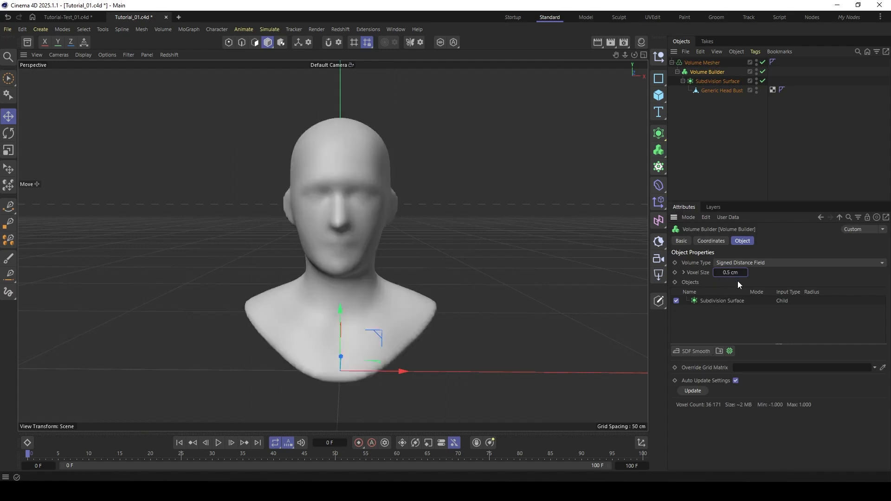
Step: Add a Vertex Map tag to the Volume Mesher
click(695, 62)
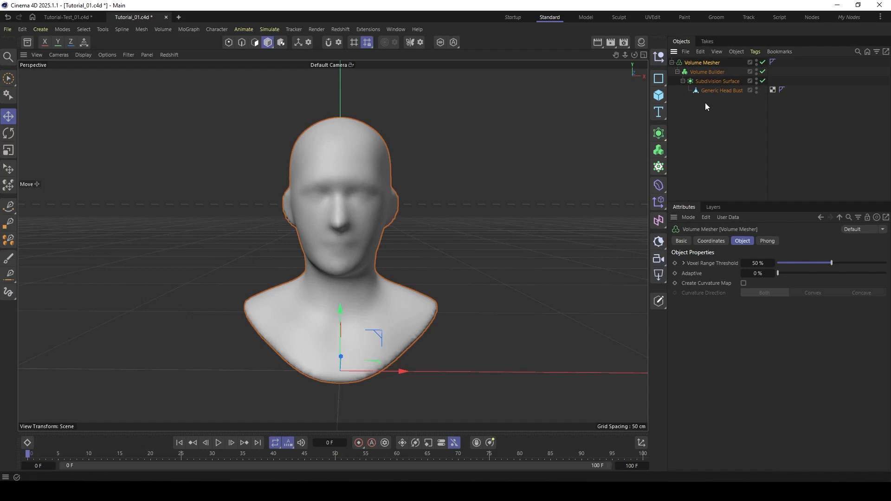
right_click(698, 62)
text(ver)
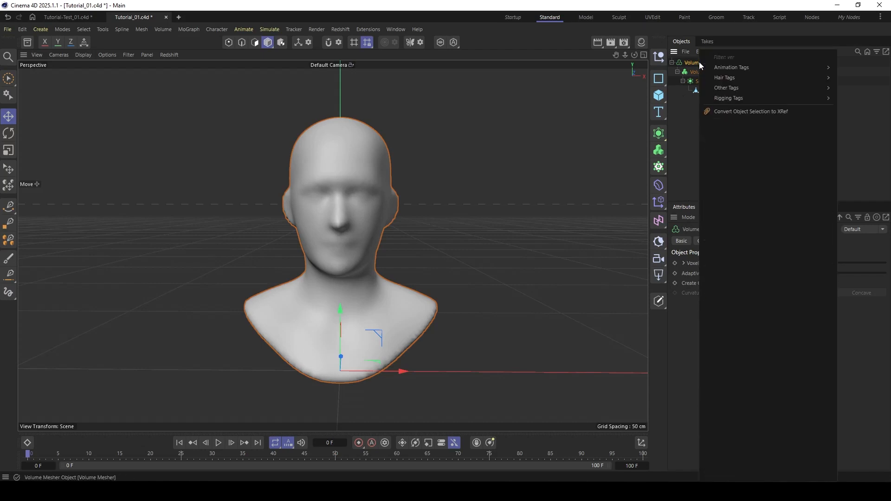
mouse_move(766, 77)
click(856, 91)
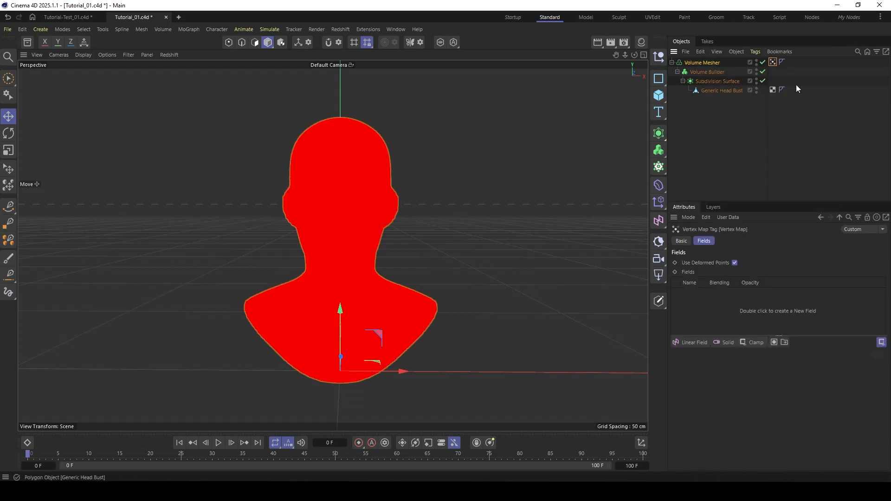
Step: Rename the tag to Vertex Map 1 and add a Random Field to its fields
click(679, 242)
click(770, 275)
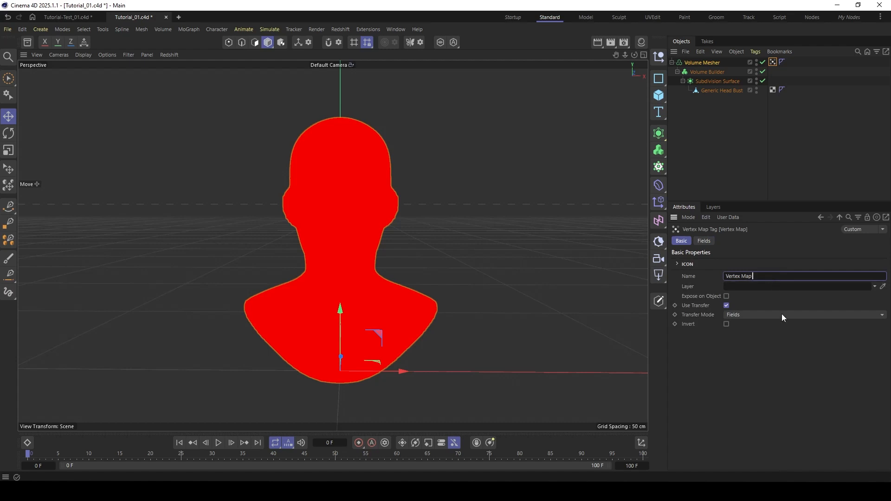
key(Return)
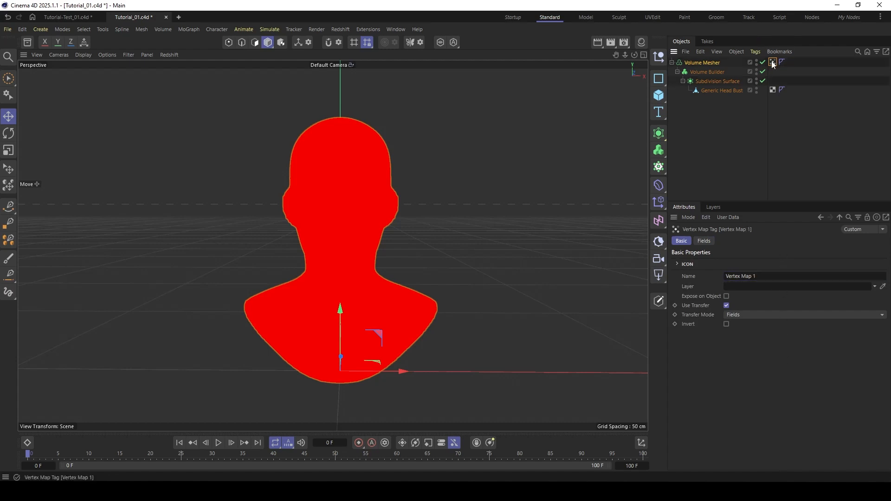
click(703, 240)
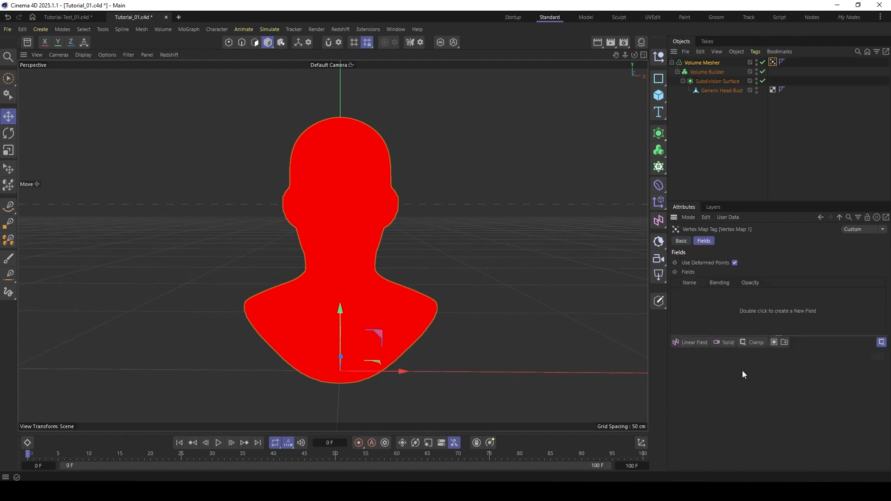
drag(688, 343, 706, 436)
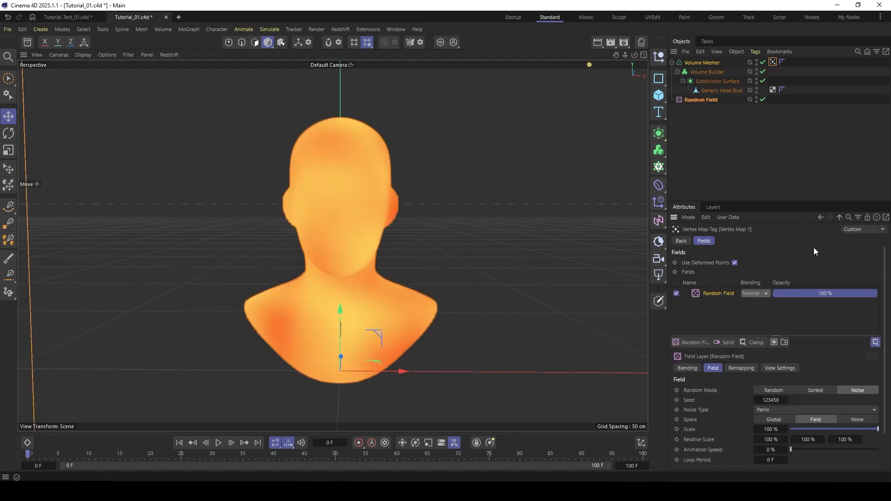
Step: Enable the Random Field's viewplane preview and set its display box Z to 0 cm
click(707, 100)
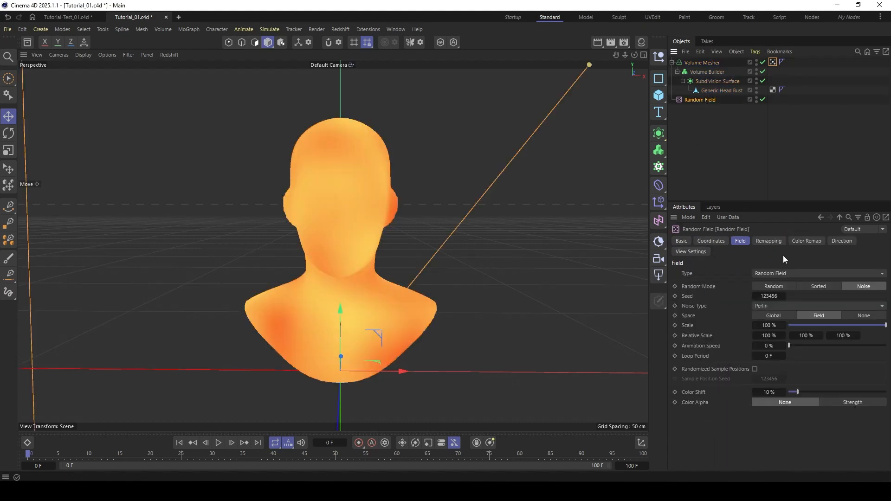
click(691, 251)
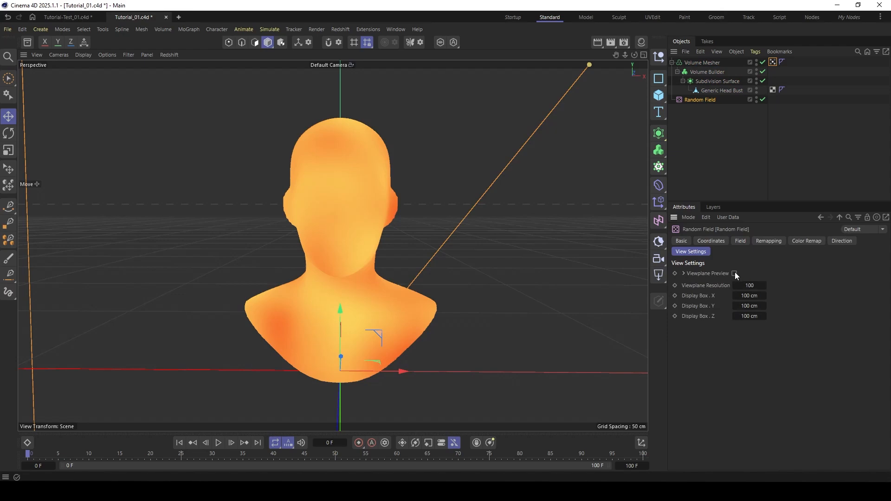
click(734, 273)
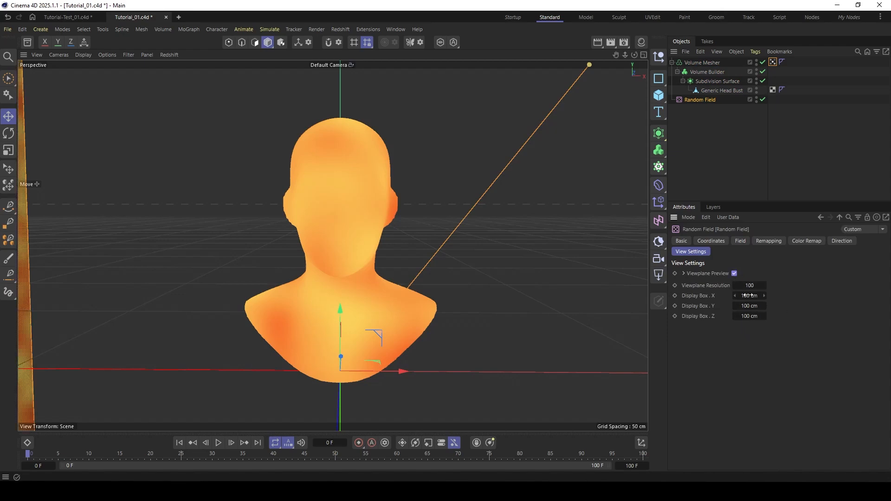
click(748, 316)
text(0)
key(Return)
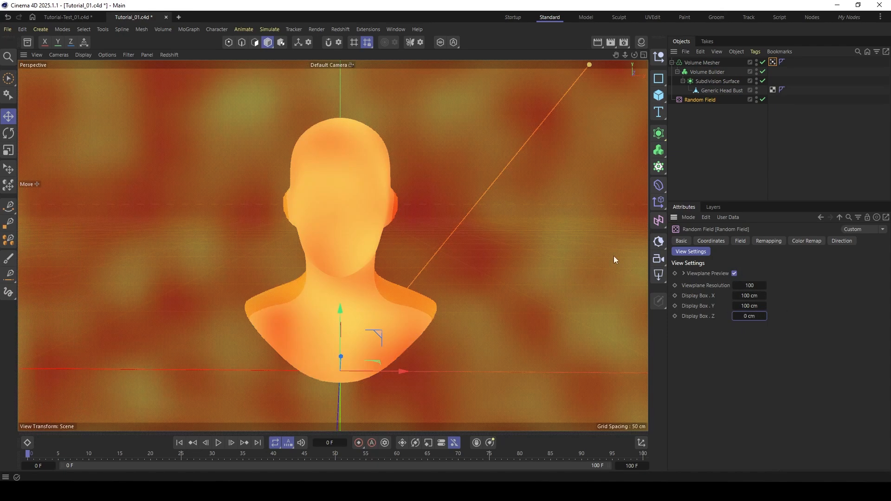
Step: Scale the Random Field down to about 19.6 cm wide and high, and raise it to surround the head bust
key(t)
drag(481, 163, 296, 297)
key(e)
drag(349, 325, 346, 204)
Step: Add a Geometry Axis deformer under the Generic Head Bust and set its Align Y to 0%
click(713, 91)
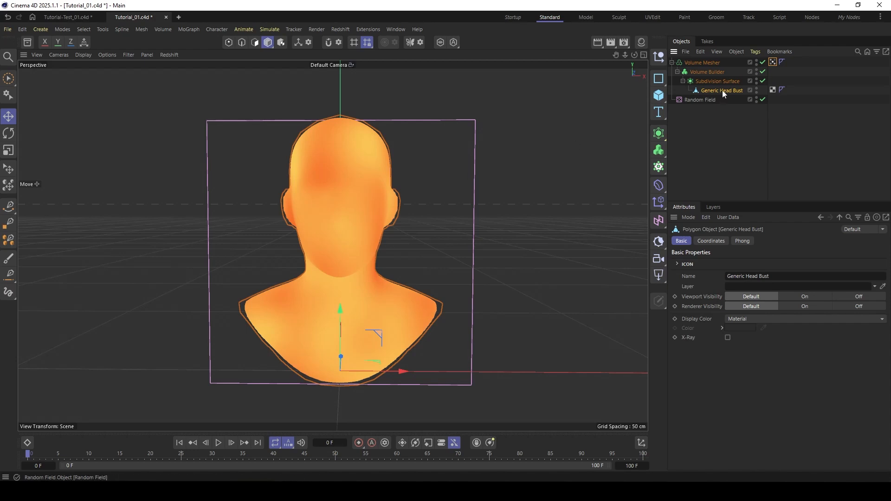
key(shift+c)
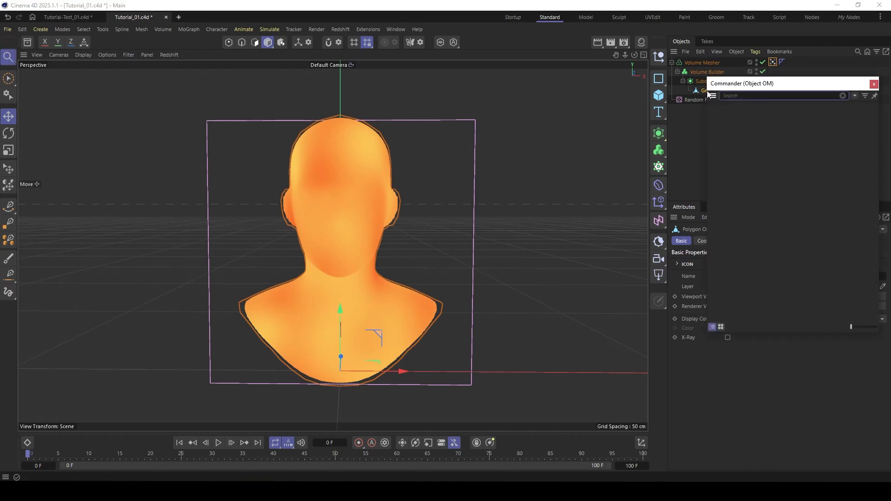
text(axis)
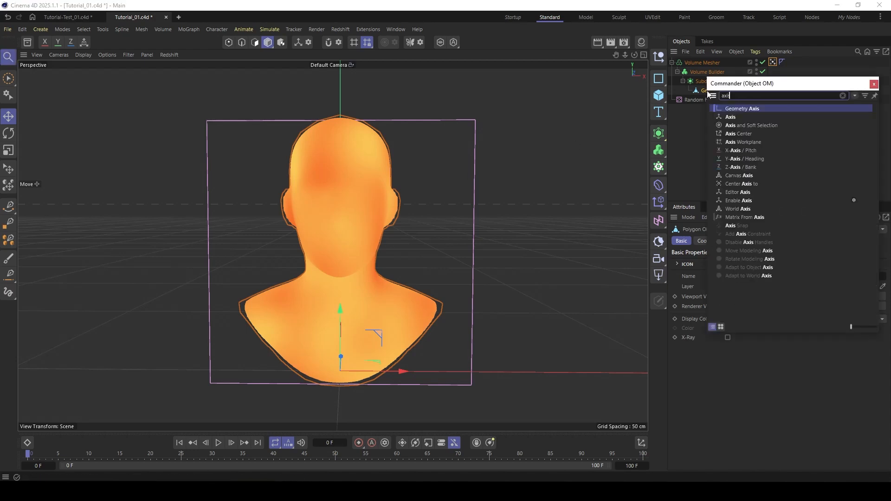
click(730, 107)
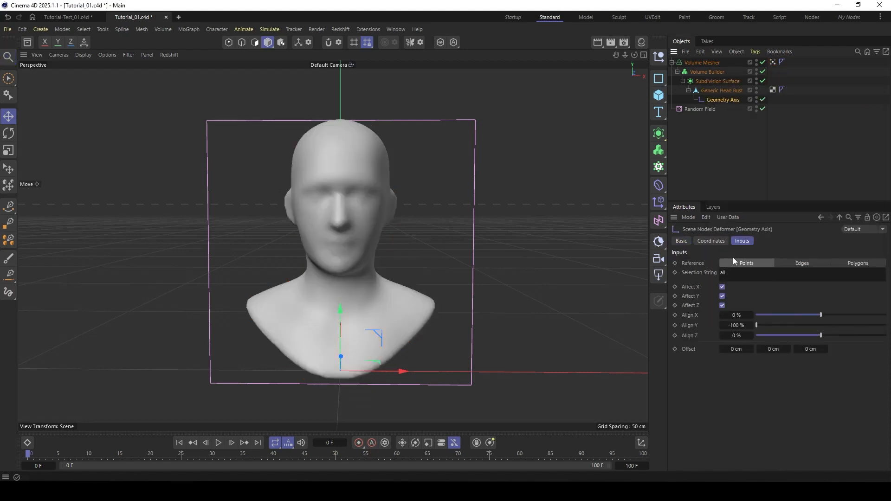
click(735, 325)
text(0)
key(Return)
alt+drag(359, 209, 326, 232)
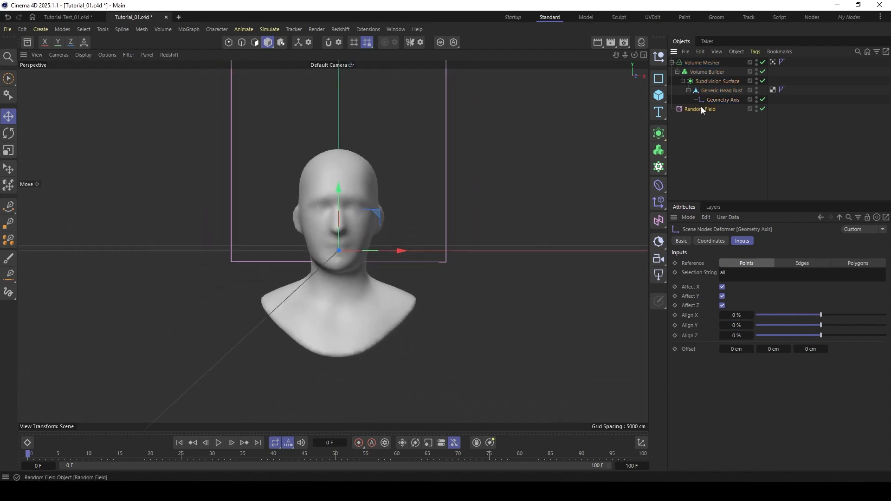
Step: Lower the Random Field by about 17 cm onto the head and resize its display box to about 18.3 × 22.3 cm
click(701, 109)
drag(340, 91, 344, 188)
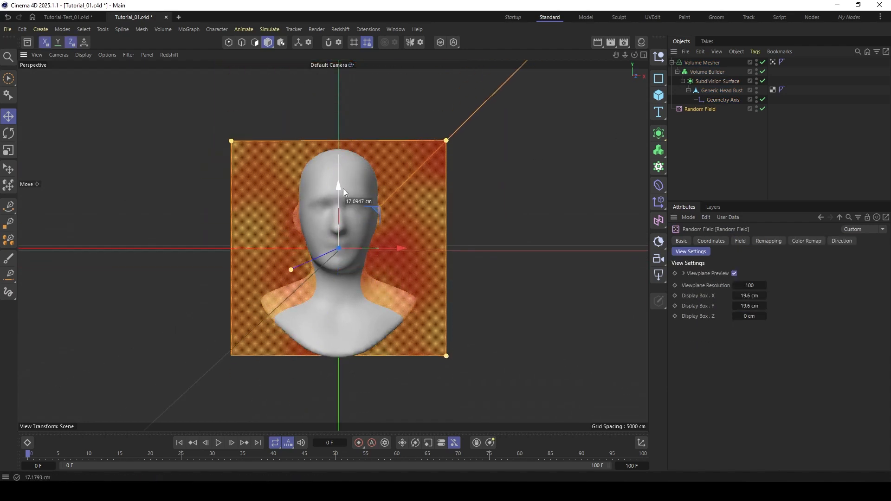
drag(445, 140, 440, 133)
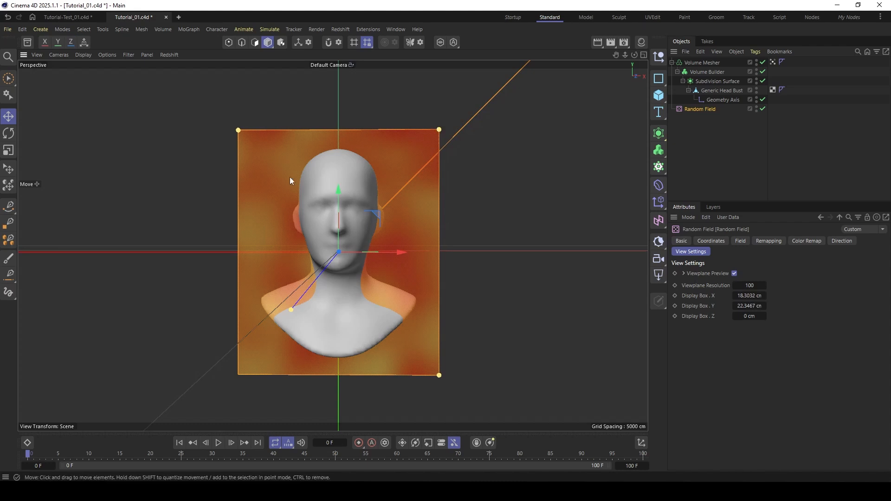
Step: Create a new Redshift material and open its node graph for editing
click(772, 62)
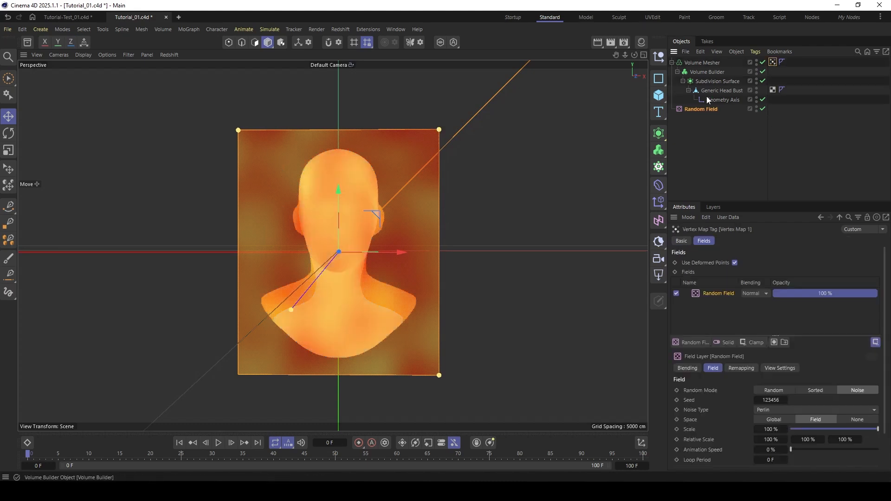
click(641, 42)
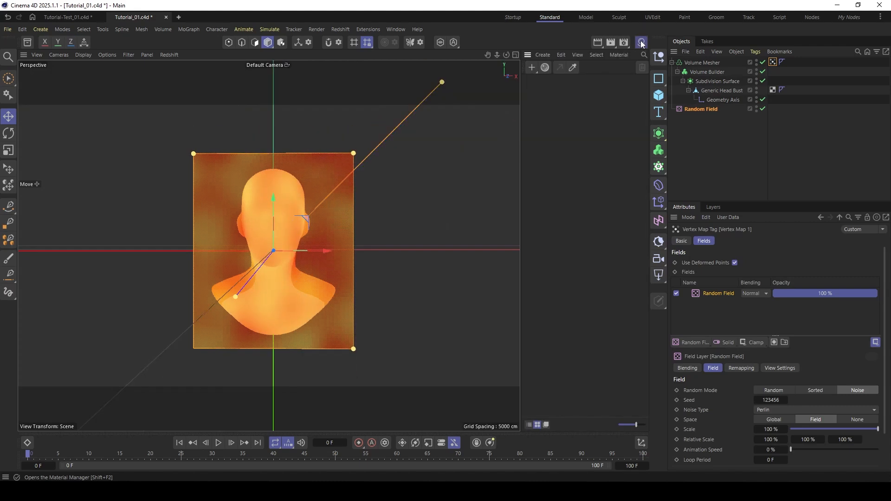
click(532, 67)
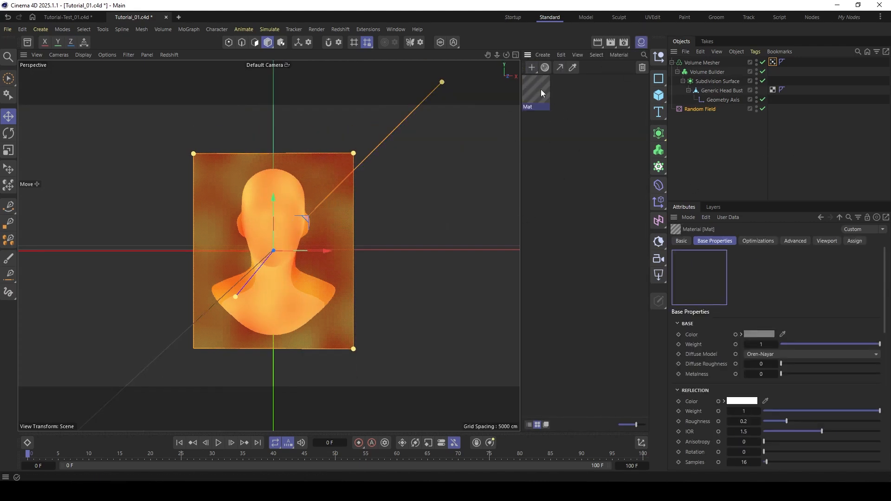
double_click(537, 88)
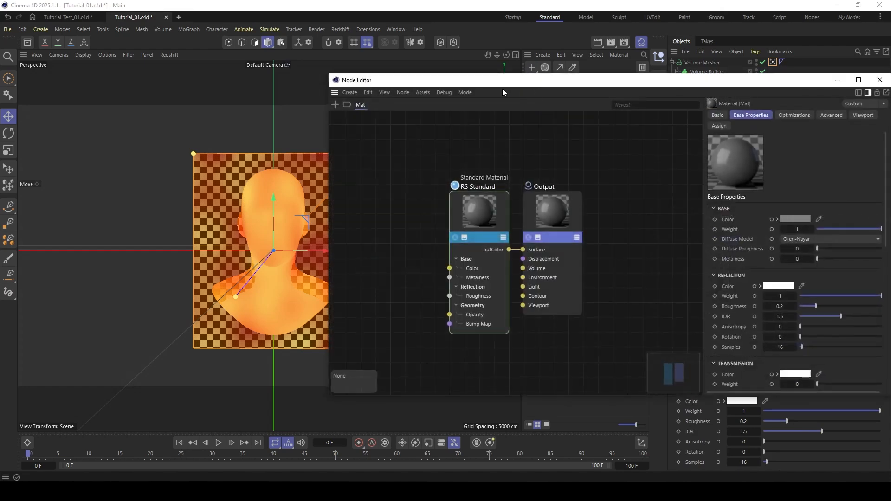
drag(502, 88, 356, 122)
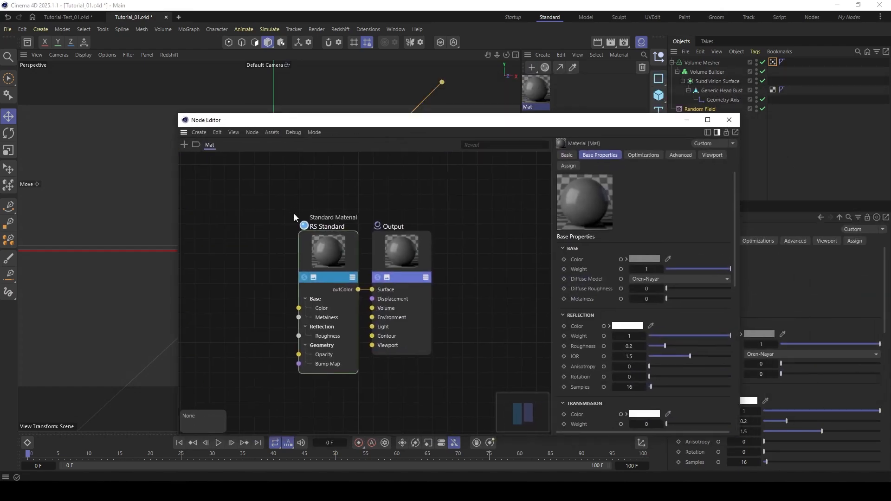
Step: Add a Vertex Attribute node to the material and set its Attribute Name to Vertex Map 1
double_click(238, 217)
text(ver)
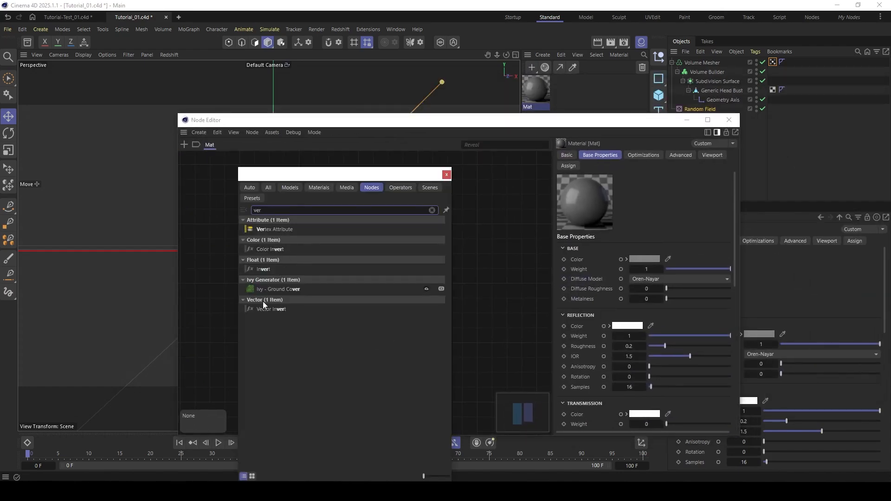
click(273, 228)
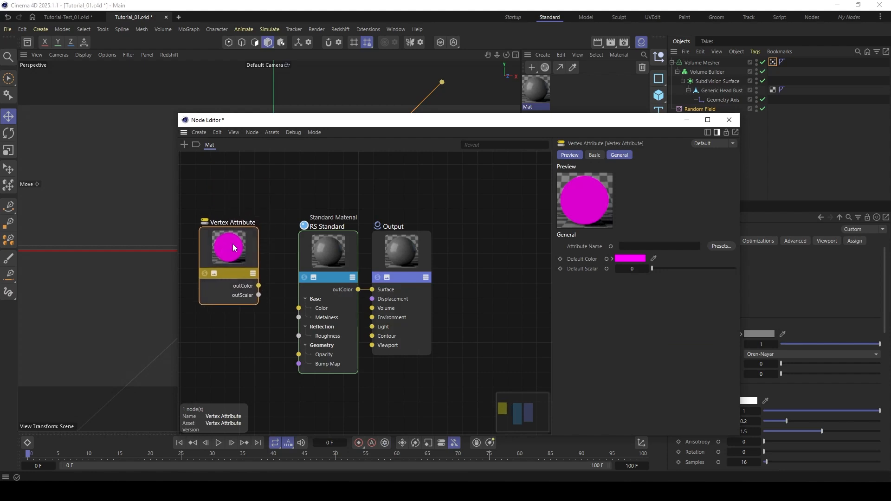
drag(607, 120, 556, 118)
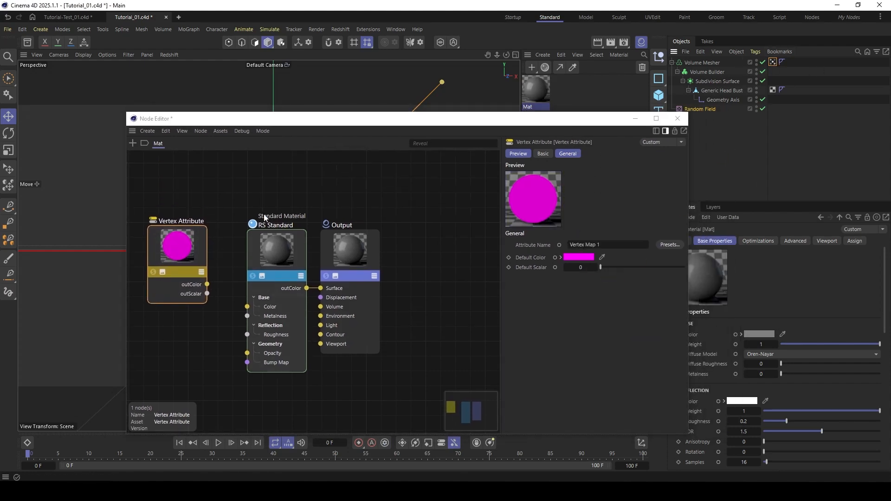
Step: Add a Ramp node, feeding the Vertex Attribute's outScalar into its Alt Input and its outColor into the RS Standard base Color
drag(262, 210, 348, 293)
double_click(268, 239)
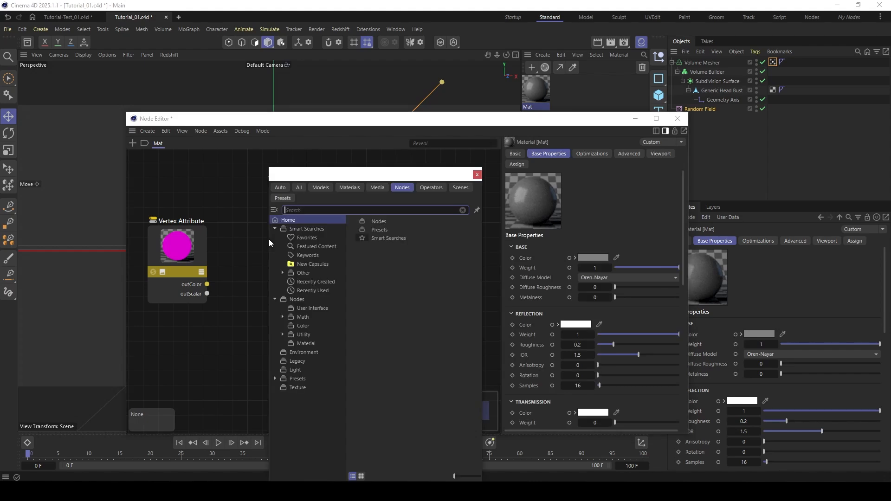
text(ramp)
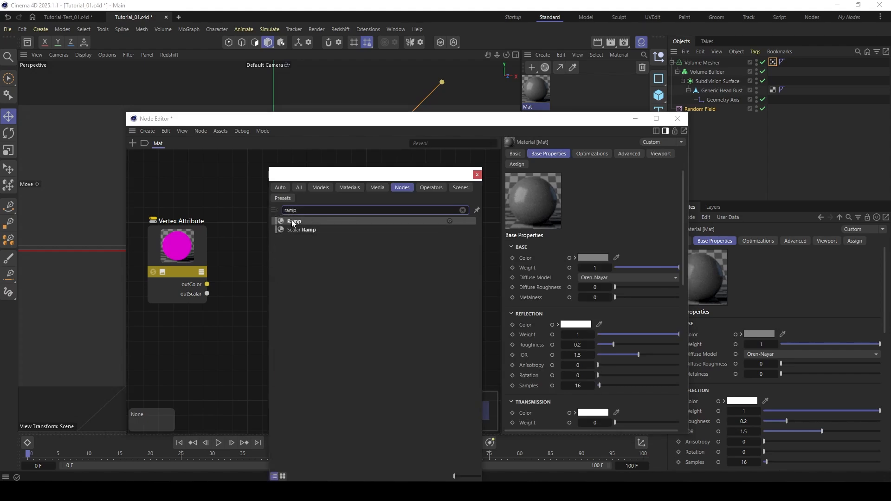
key(Return)
drag(274, 124, 423, 121)
drag(357, 290, 378, 291)
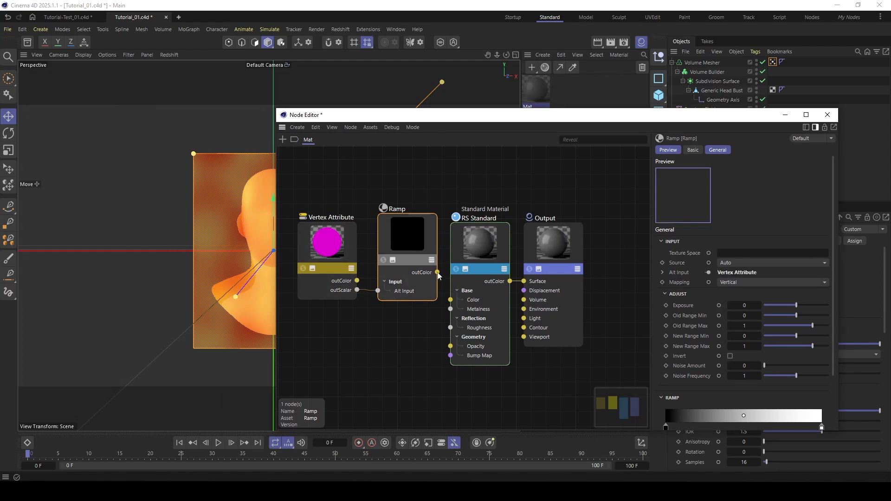
drag(437, 273, 450, 299)
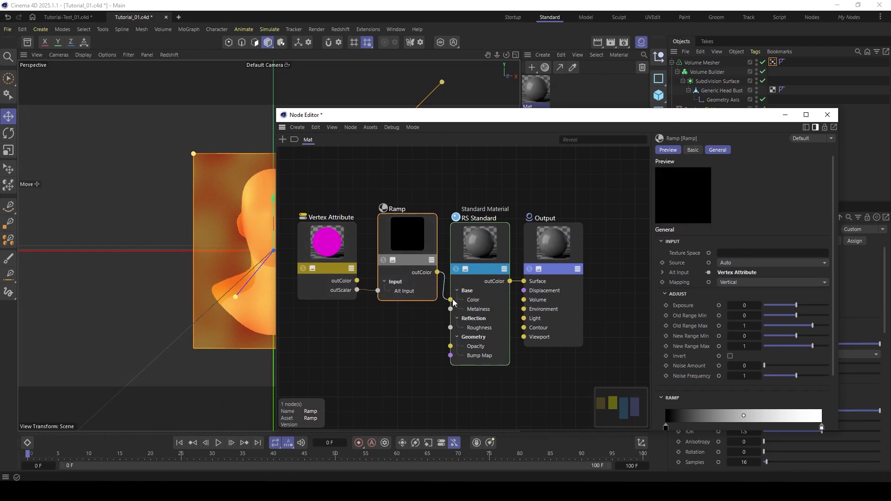
Step: Set the RS Standard node's reflection weight to about 0.37 and its reflection roughness to about 0.49
click(479, 251)
drag(782, 330, 788, 340)
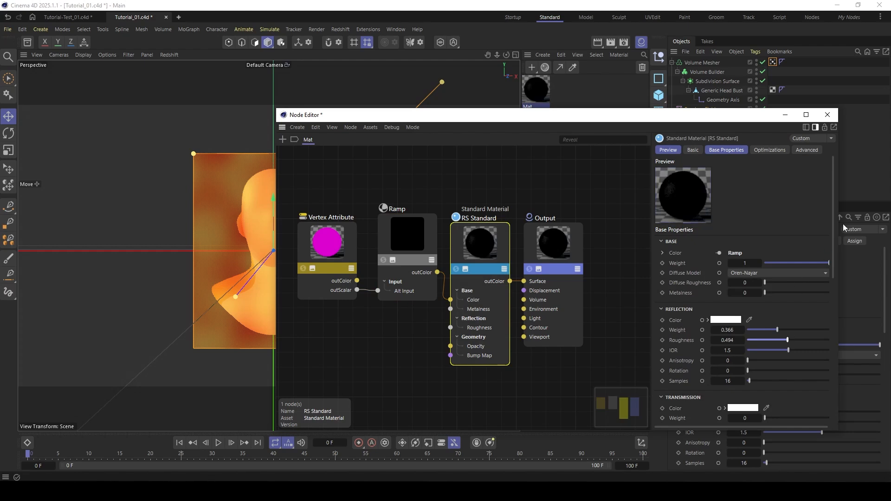
Step: Load the Percules gradient preset into the Ramp node and close the node graph
click(417, 241)
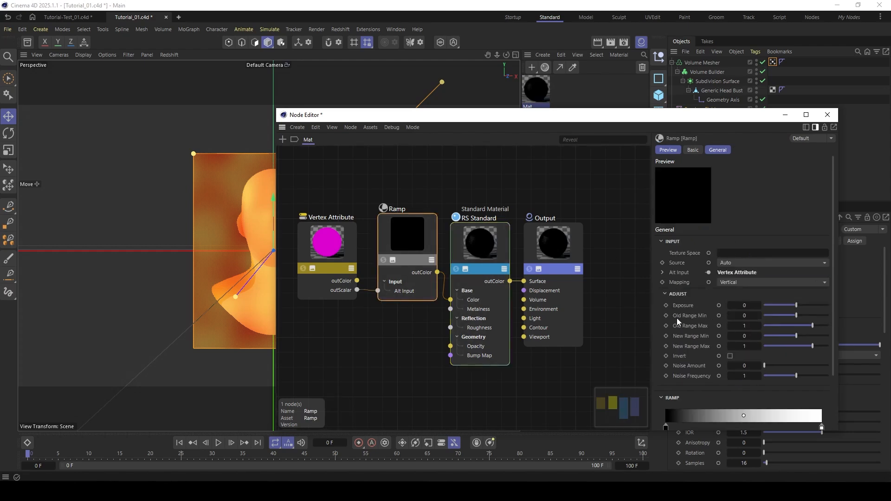
scroll(676, 318, down, 4)
click(683, 416)
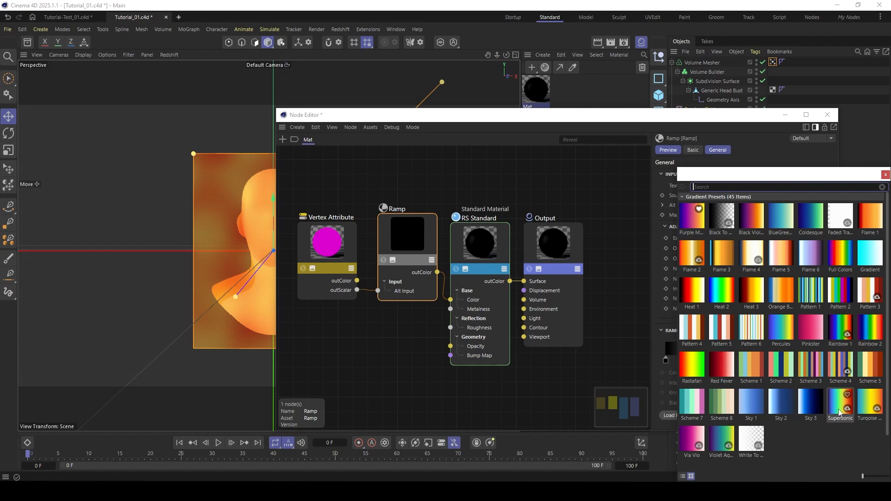
click(786, 330)
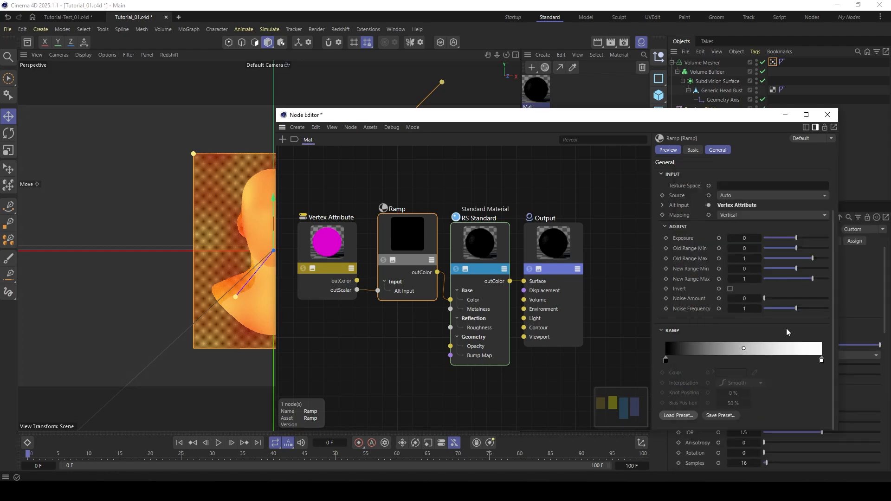
drag(491, 110, 472, 109)
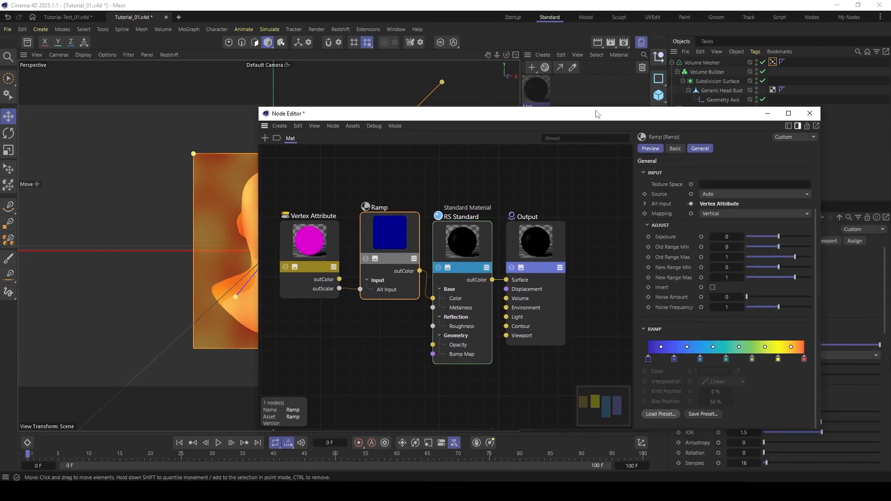
click(818, 115)
Step: Apply the Mat material to the Volume Mesher and hide the material list
click(714, 157)
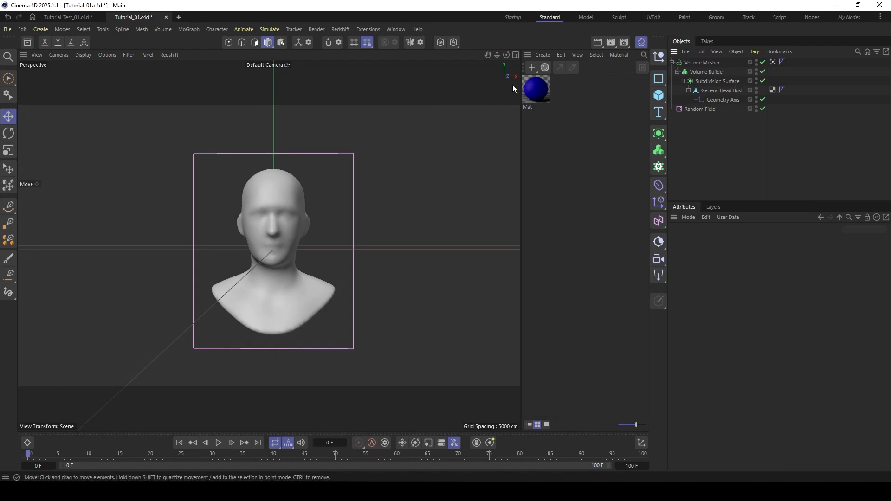
drag(535, 88, 694, 62)
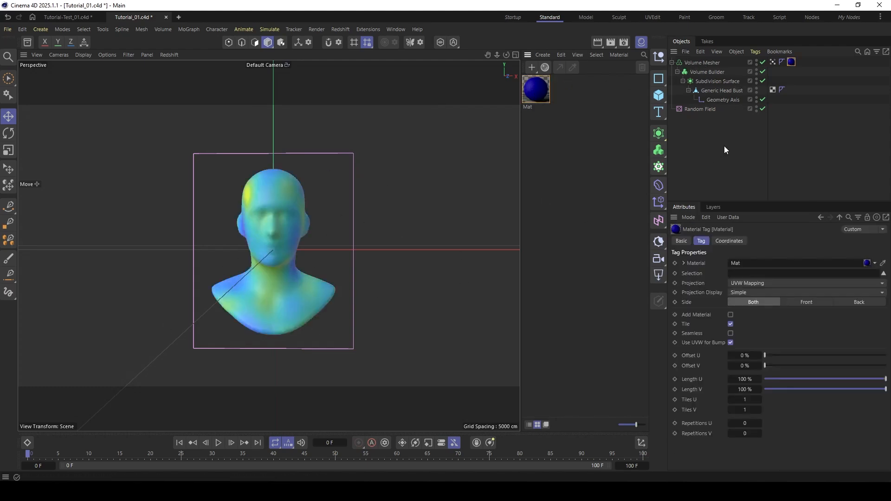
click(641, 42)
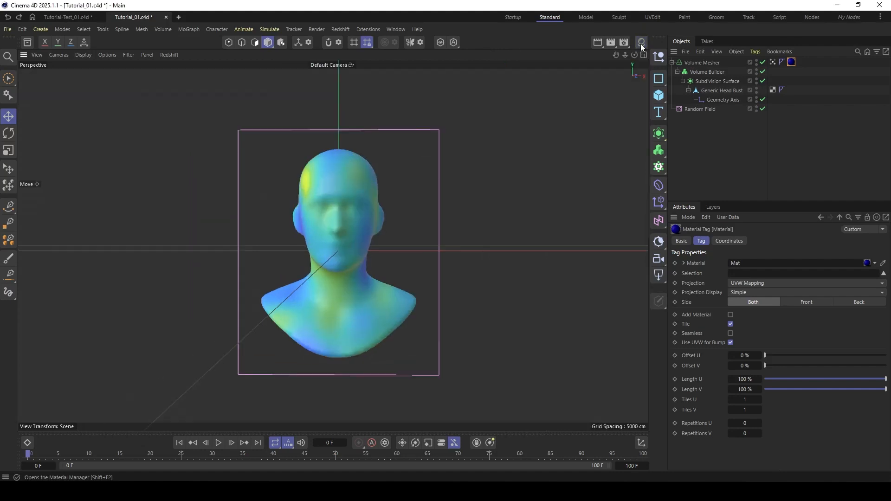
Step: Create a Mesh Emitter that uses the Volume Mesher as its emission geometry
scroll(355, 280, up, 5)
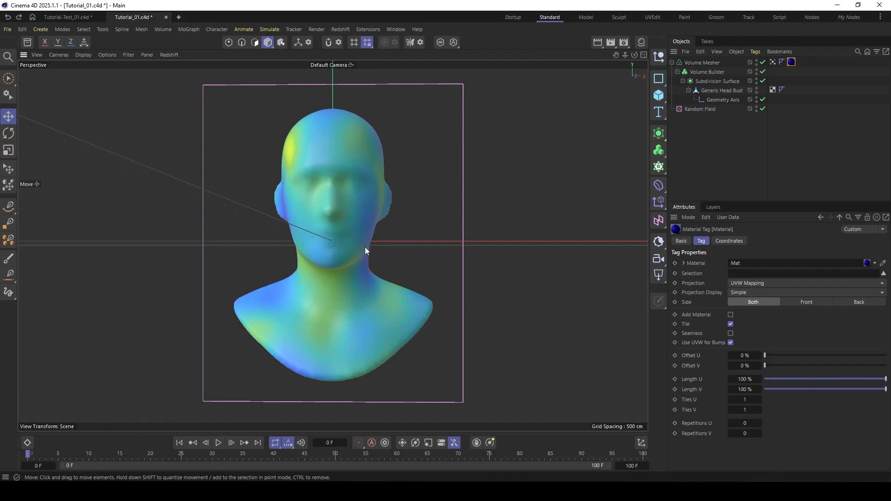
click(701, 62)
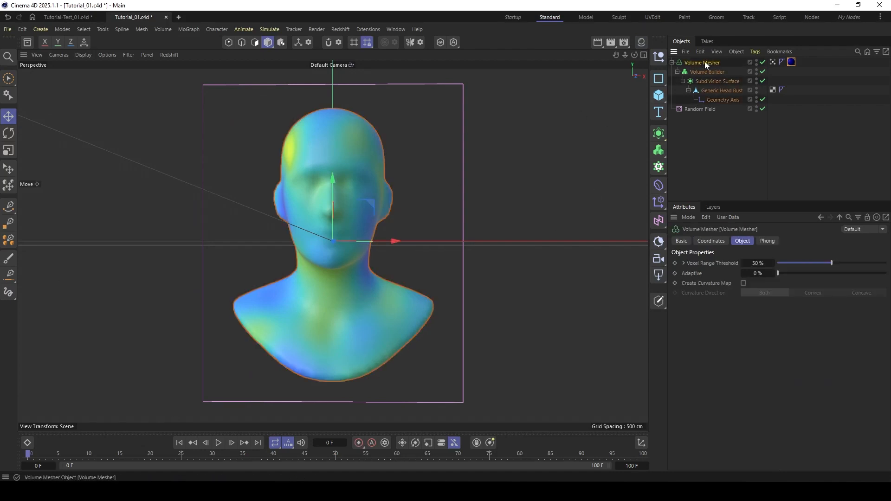
click(269, 28)
mouse_move(301, 267)
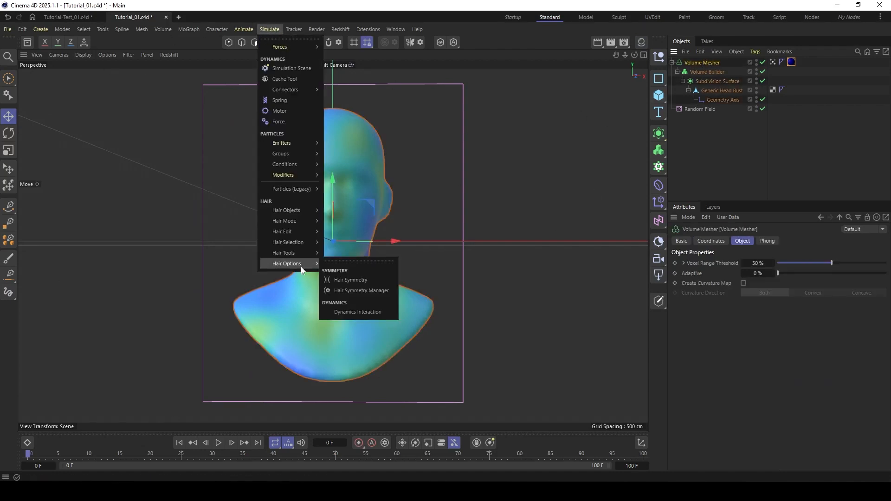
mouse_move(286, 143)
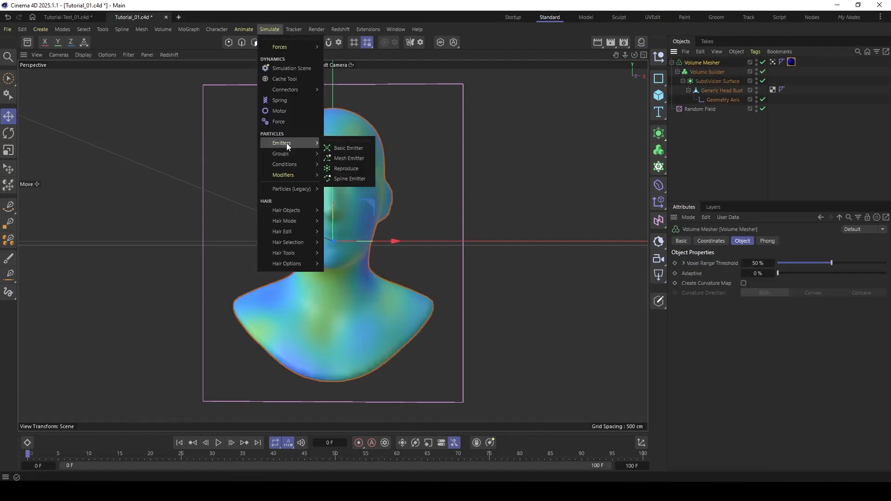
click(341, 159)
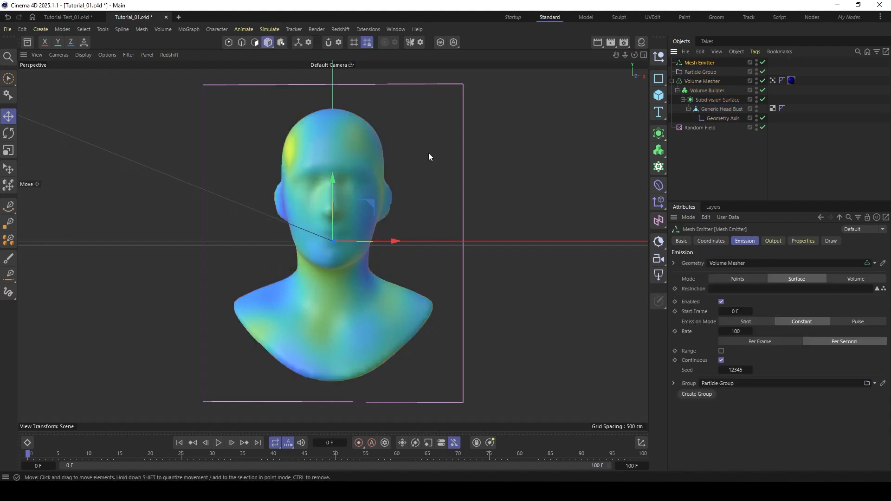
Step: Increase the Mesh Emitter's emission rate and set its particle speed to 0 cm
click(732, 199)
click(702, 63)
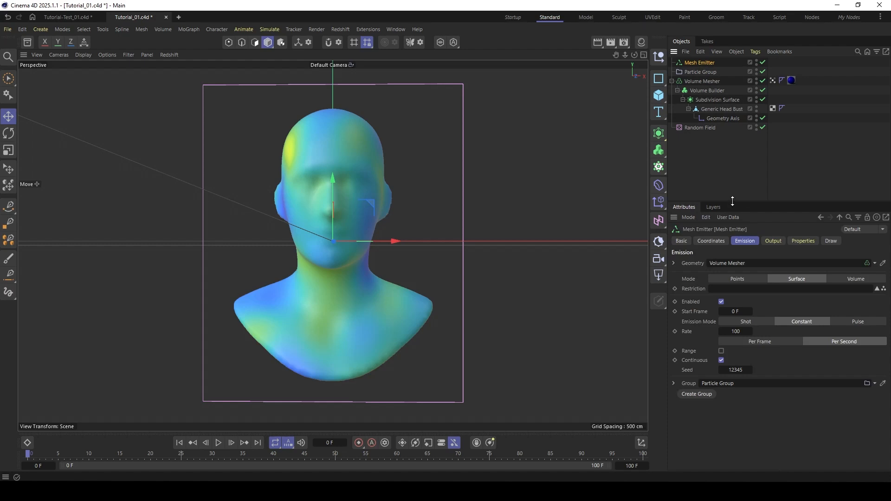
drag(732, 201, 731, 166)
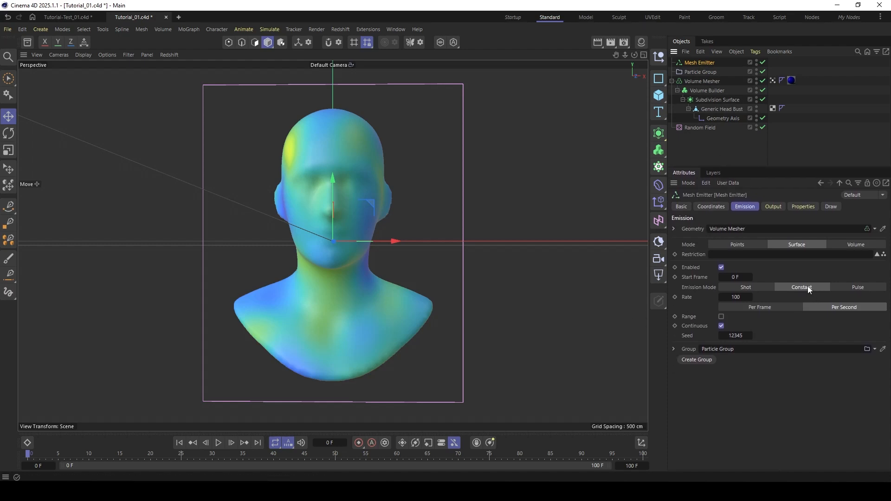
click(735, 296)
text(0000)
click(802, 206)
click(752, 278)
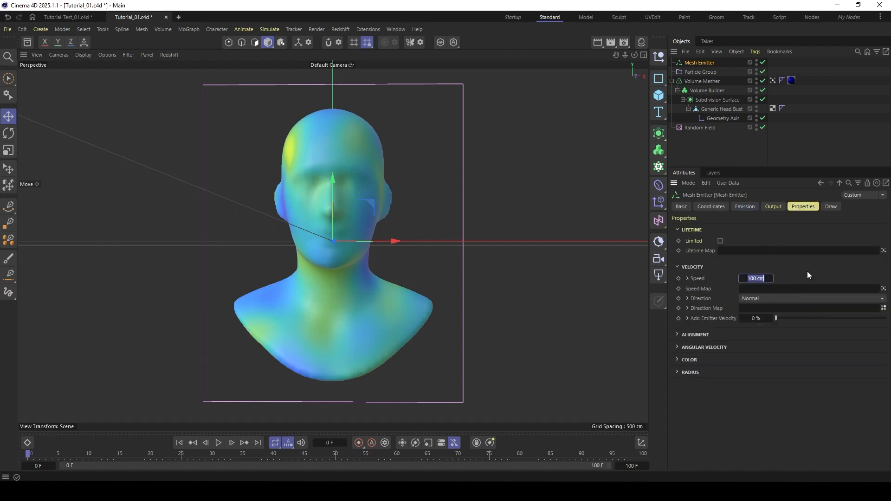
text(0)
key(Return)
Step: Play the particle simulation, rewind it to the first frame, and inspect the Volume Mesher's vertex map
click(219, 443)
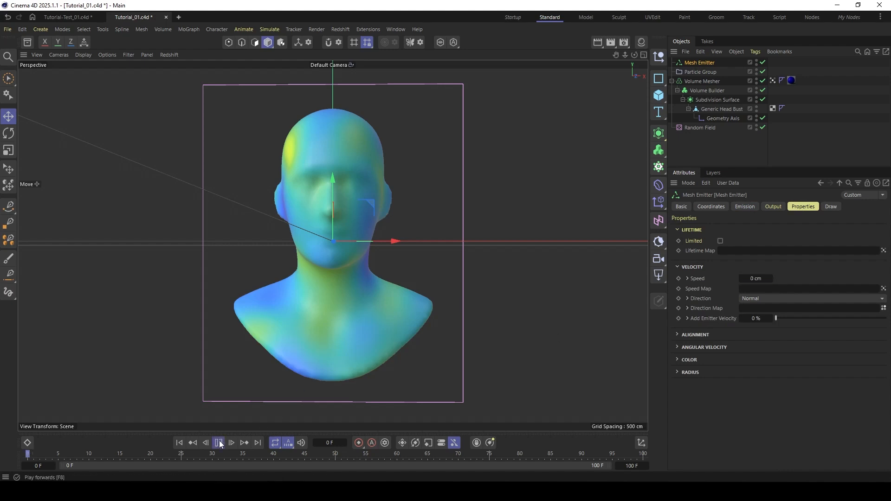
click(218, 443)
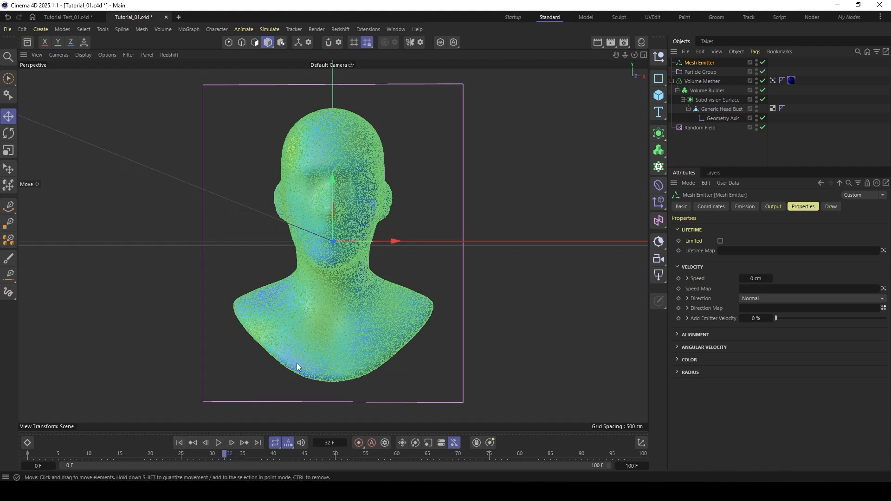
click(179, 442)
click(772, 81)
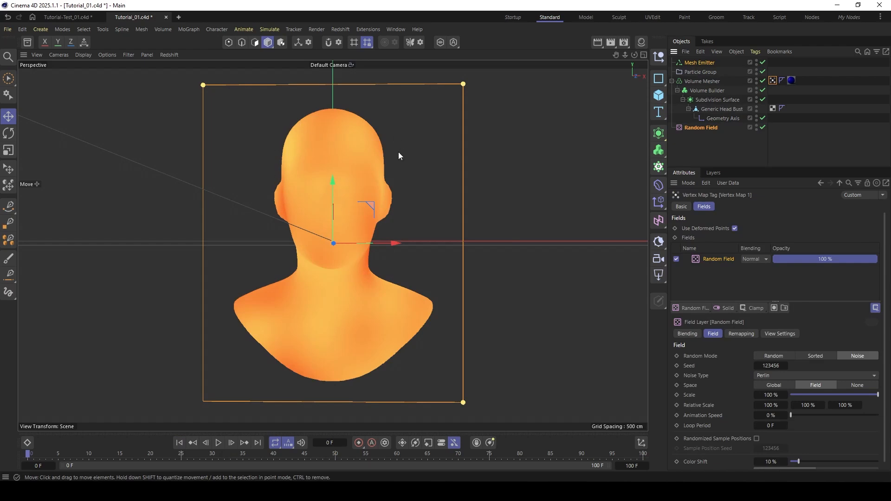
click(724, 161)
Step: Add a particle Condition, nest it under the Particle Group, and show its condition settings
click(700, 72)
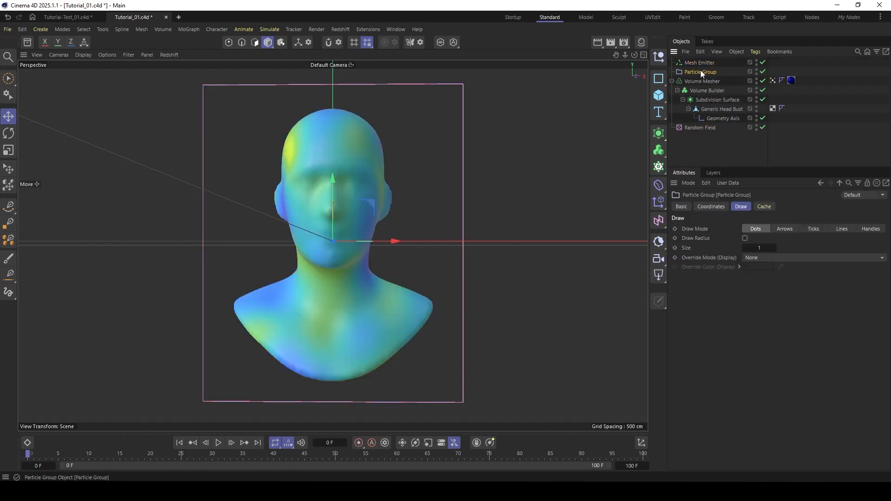
click(270, 29)
mouse_move(300, 164)
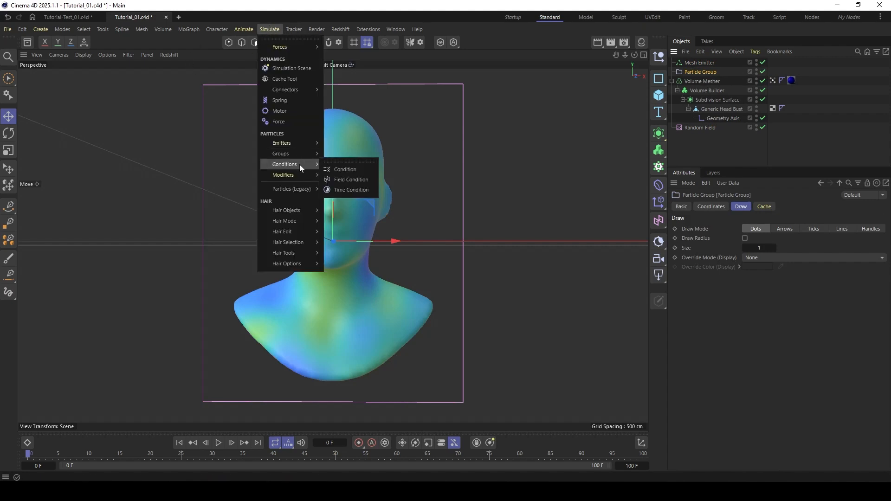
click(349, 171)
drag(686, 65, 691, 81)
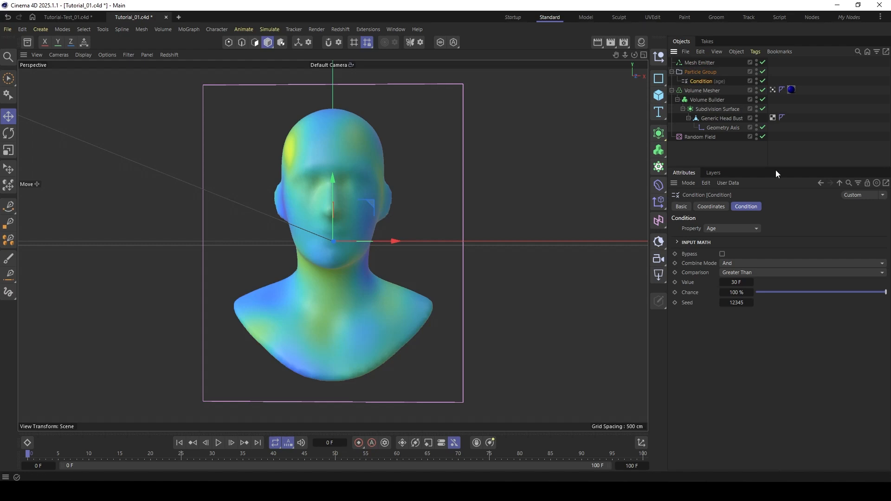
click(751, 207)
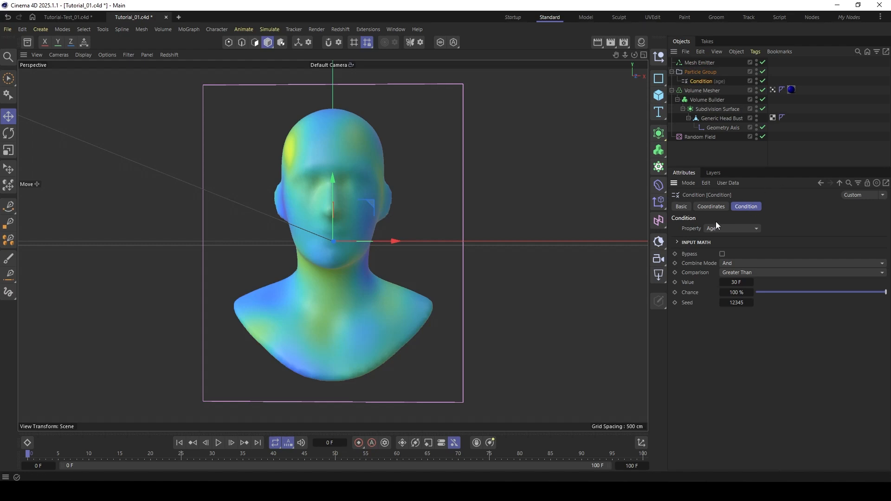
Step: Replace the Condition in the Particle Group with a Field Condition and use the Volume Mesher's vertex map as its field
click(694, 81)
key(Delete)
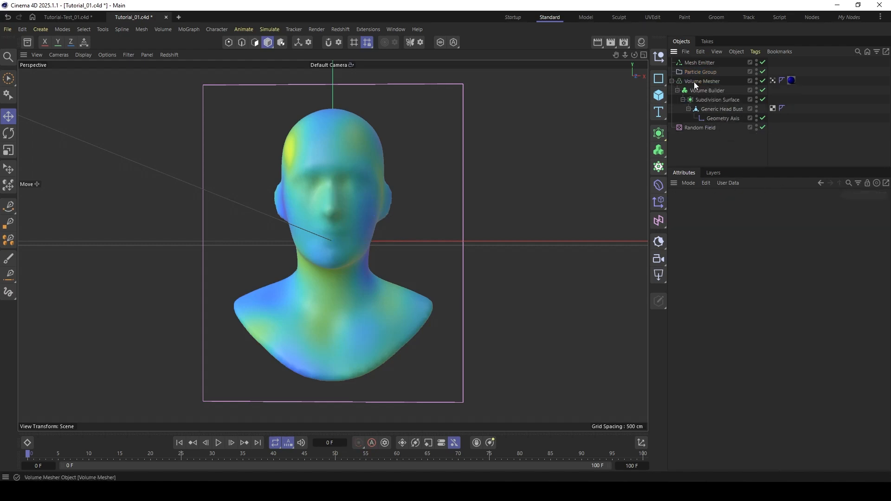
click(269, 29)
mouse_move(305, 163)
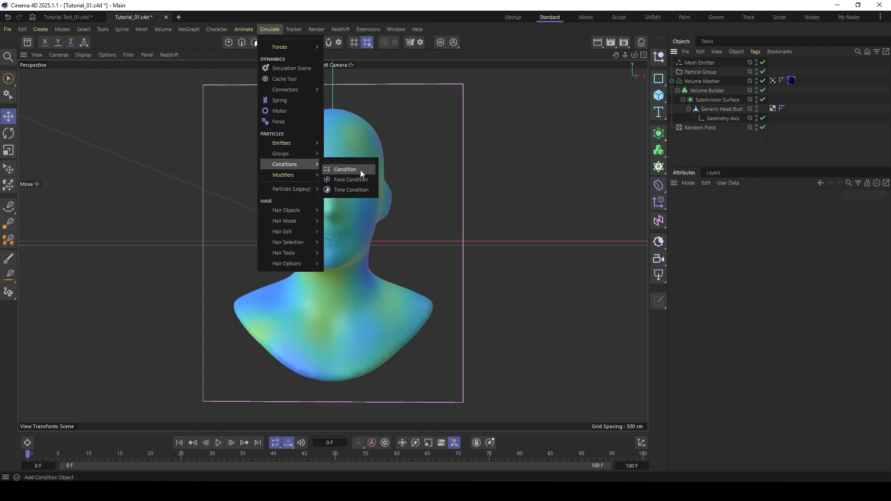
click(360, 168)
drag(703, 62, 698, 81)
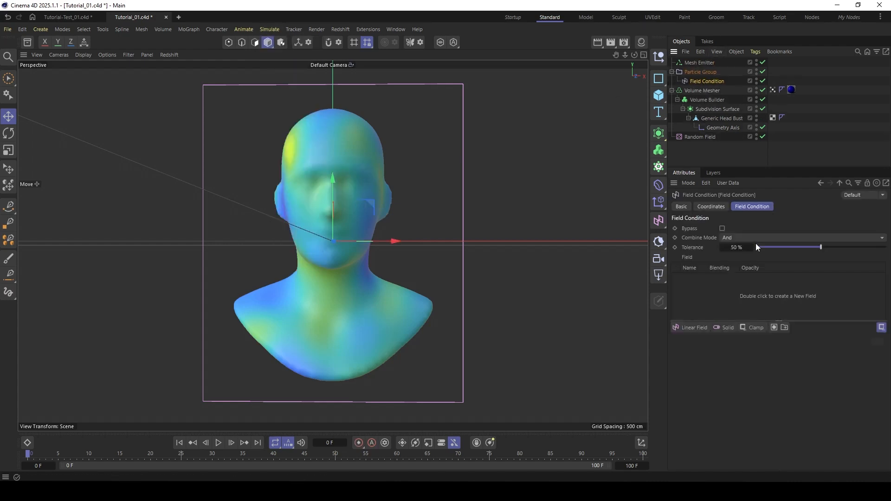
drag(772, 90, 698, 284)
click(706, 279)
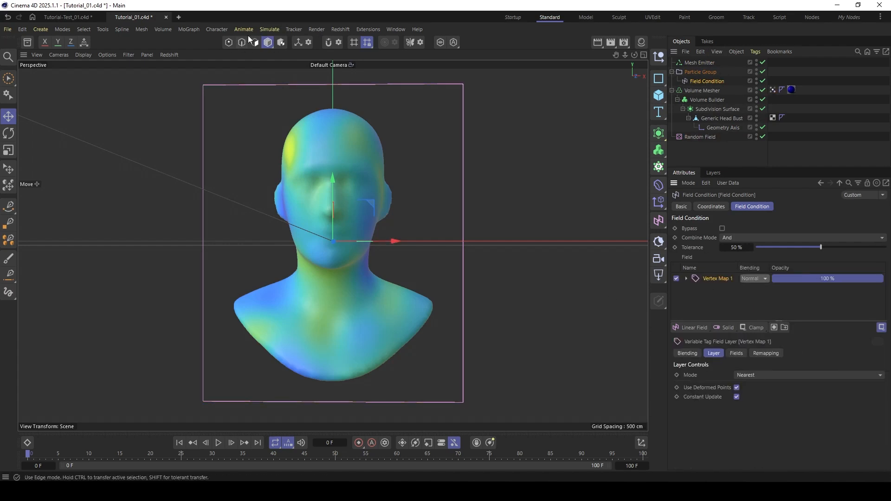
Step: Add a Kill modifier and nest it under the Field Condition
click(269, 29)
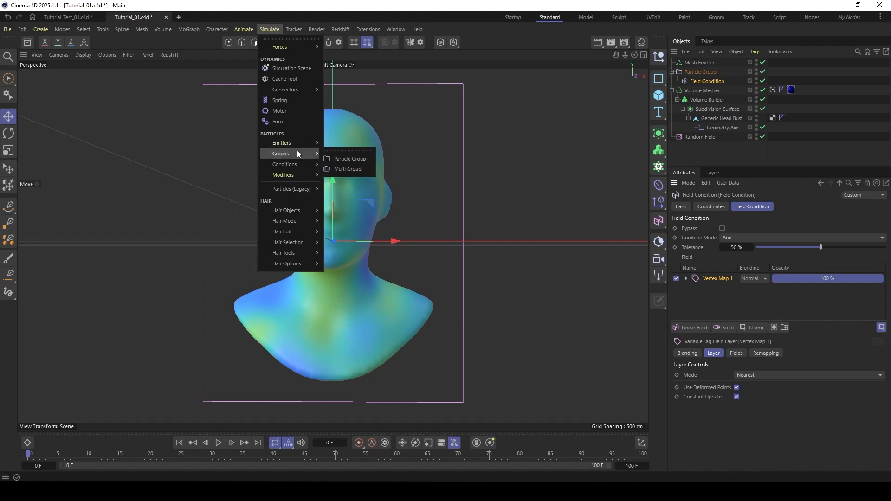
mouse_move(298, 175)
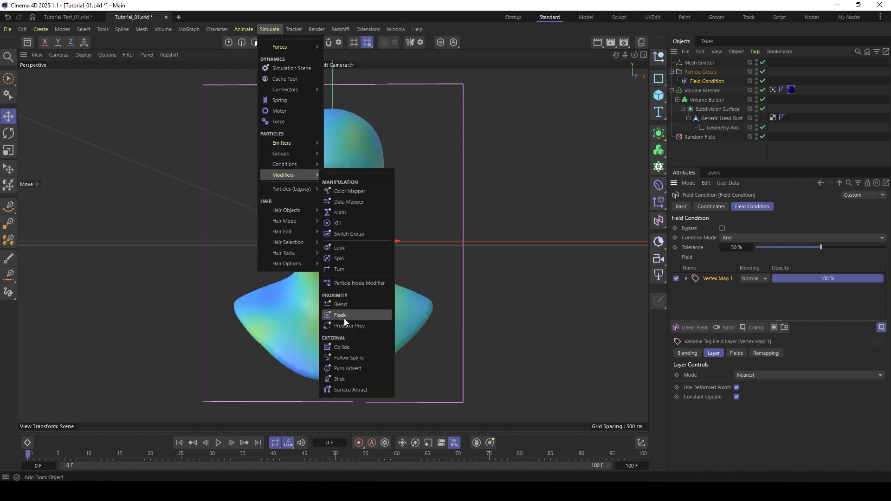
click(341, 223)
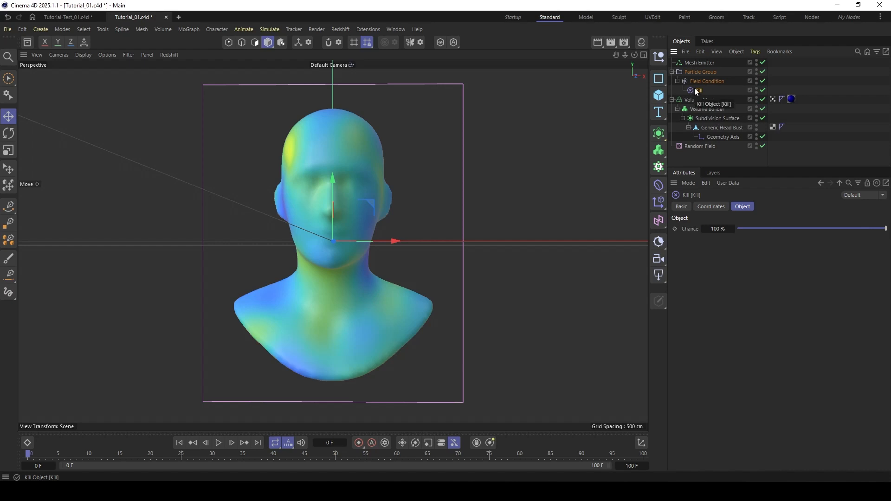
Step: Add an Invert layer above Vertex Map 1 in the Field Condition's field list
click(712, 82)
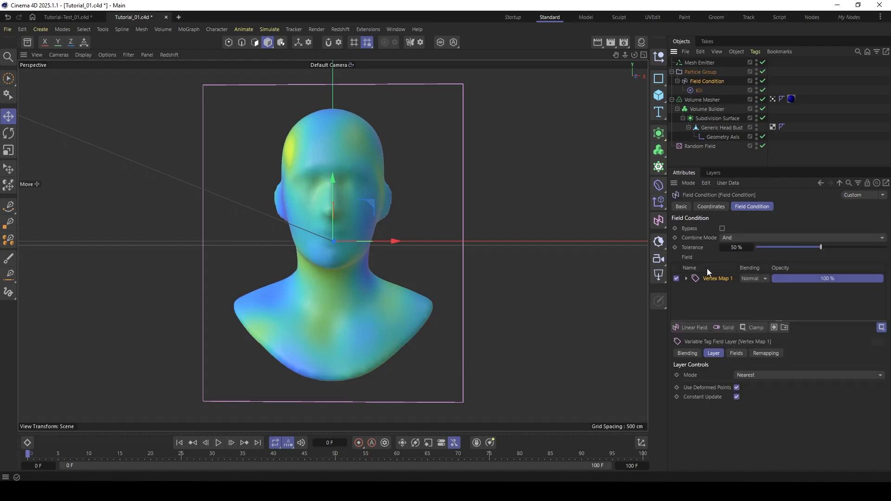
click(756, 328)
click(763, 412)
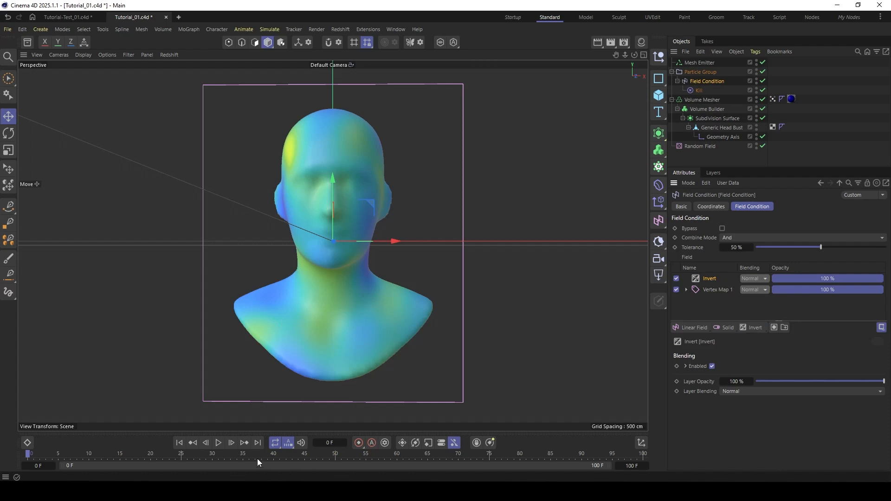
Step: Play the simulation briefly, compare the particle distribution with the Volume Mesher's vertex map, and rewind to the first frame
click(218, 443)
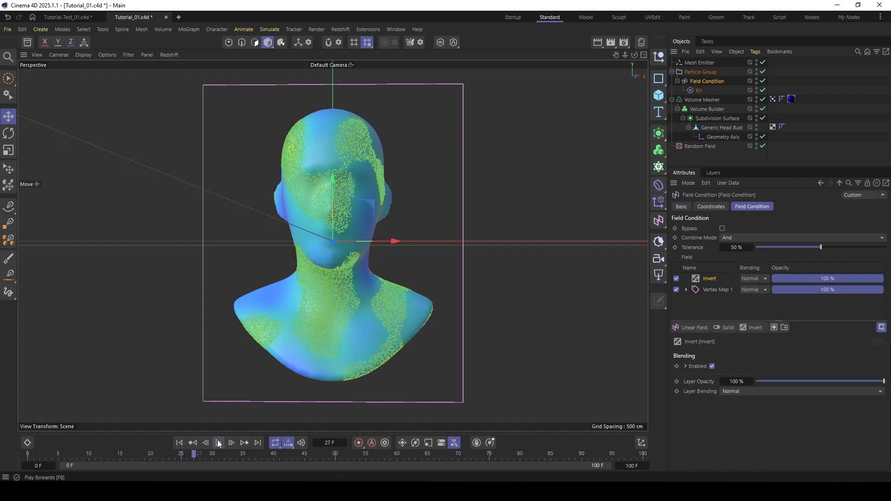
click(218, 443)
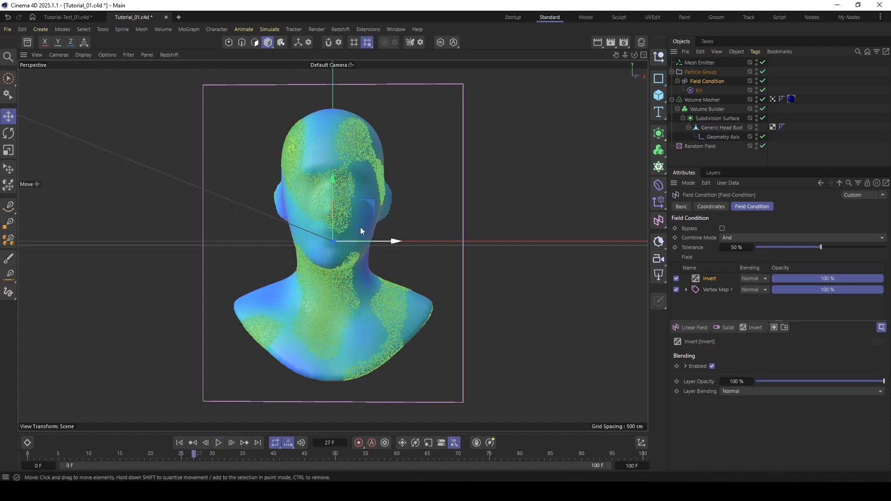
click(772, 98)
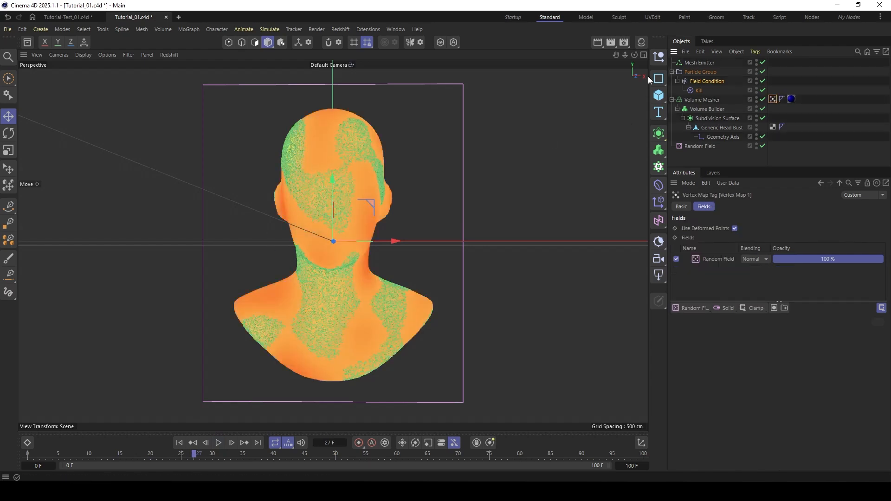
click(179, 442)
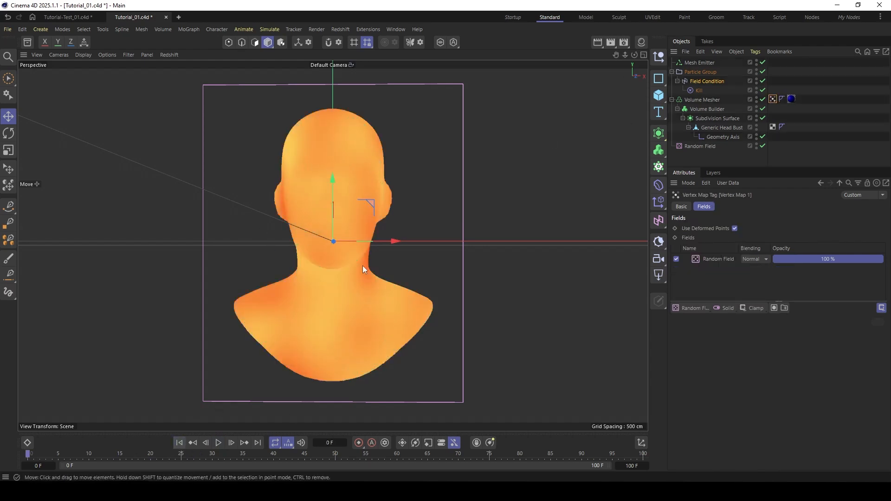
Step: Add the Field Condition's Tolerance as a slider in the viewport's upper right area and set it to show Always
click(705, 81)
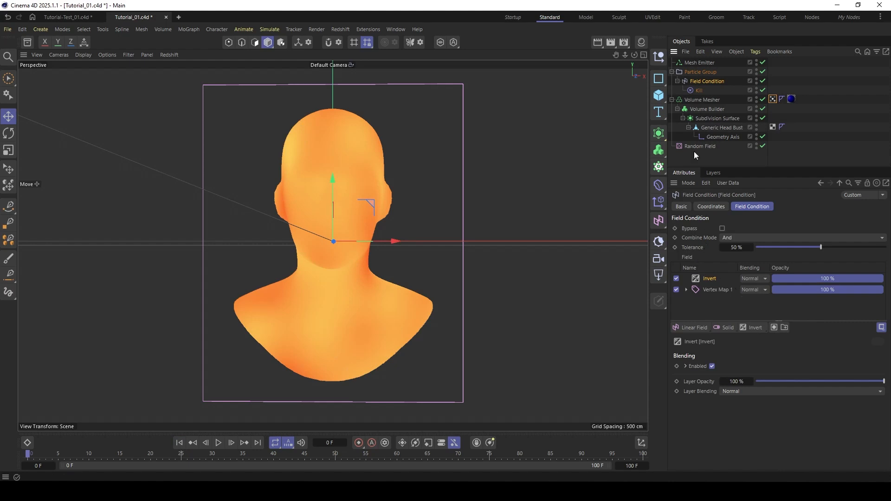
click(692, 247)
drag(509, 147, 511, 101)
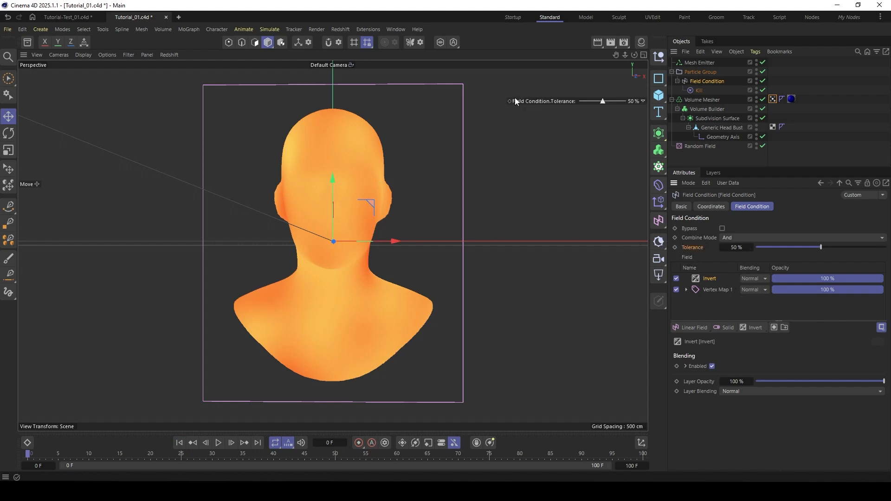
click(550, 100)
drag(549, 100, 528, 97)
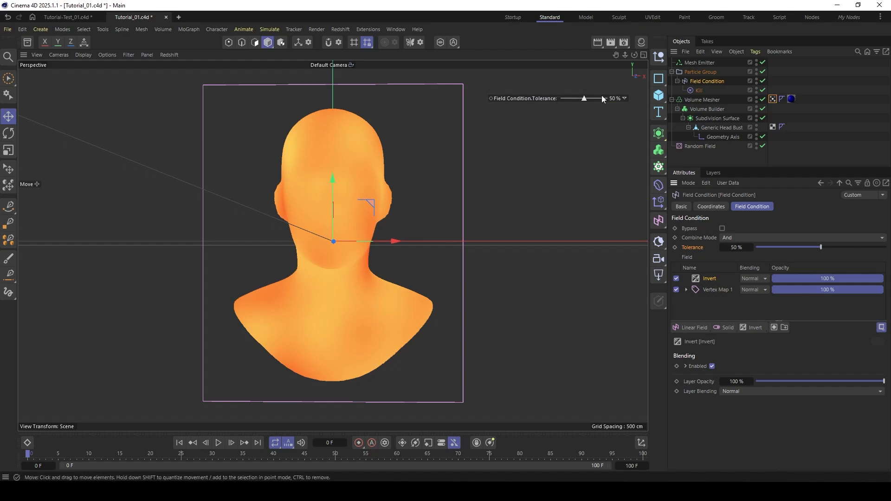
right_click(532, 97)
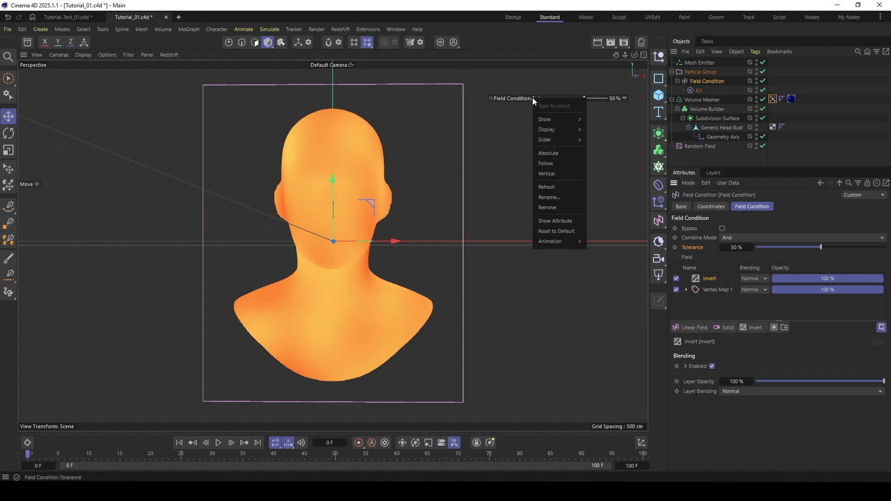
mouse_move(556, 120)
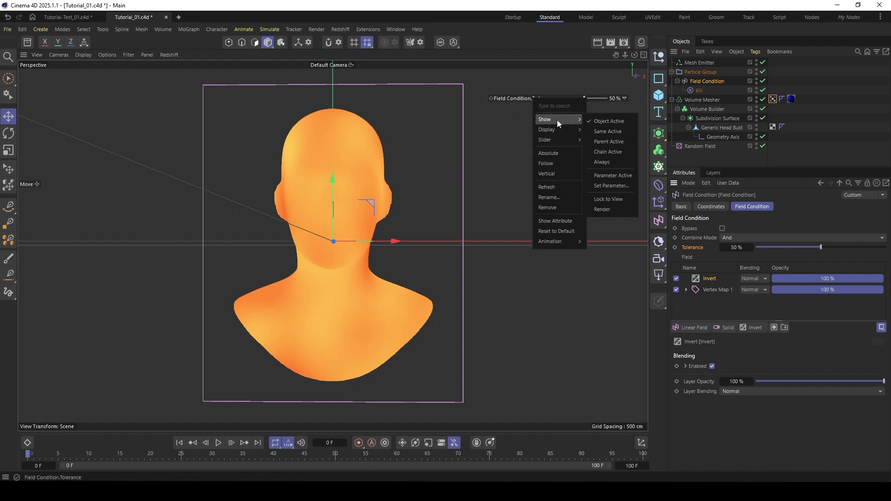
click(603, 162)
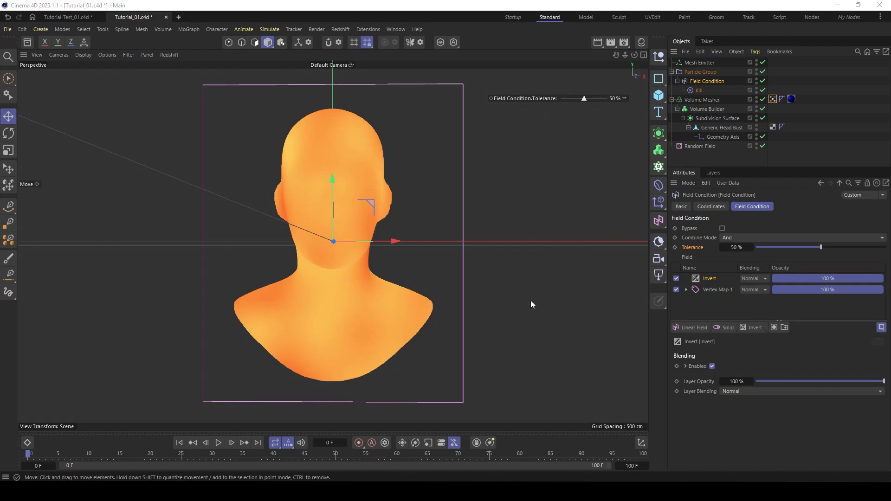
Step: Set the Random Field's noise scale to about 27 % and its animation speed to 50 %
click(679, 147)
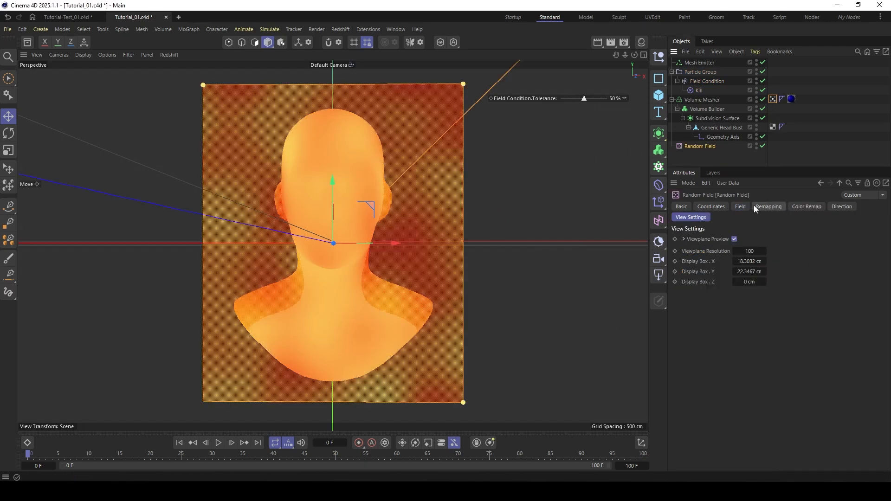
click(740, 207)
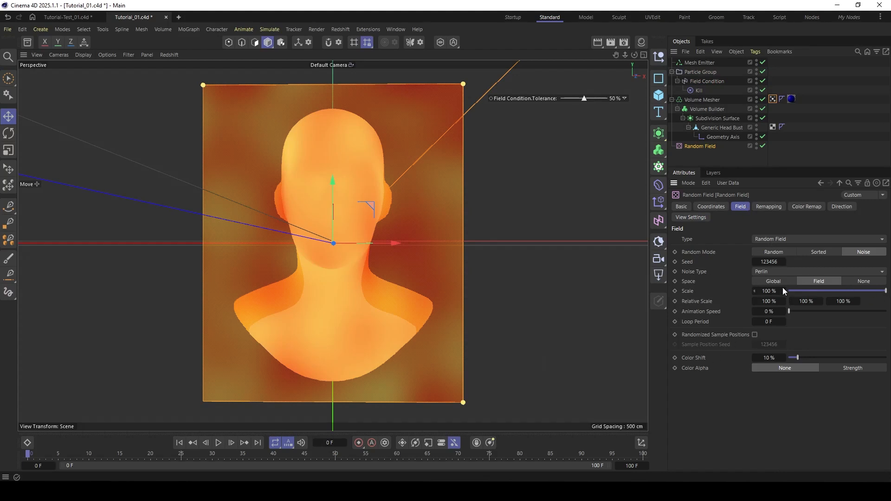
drag(884, 292, 821, 292)
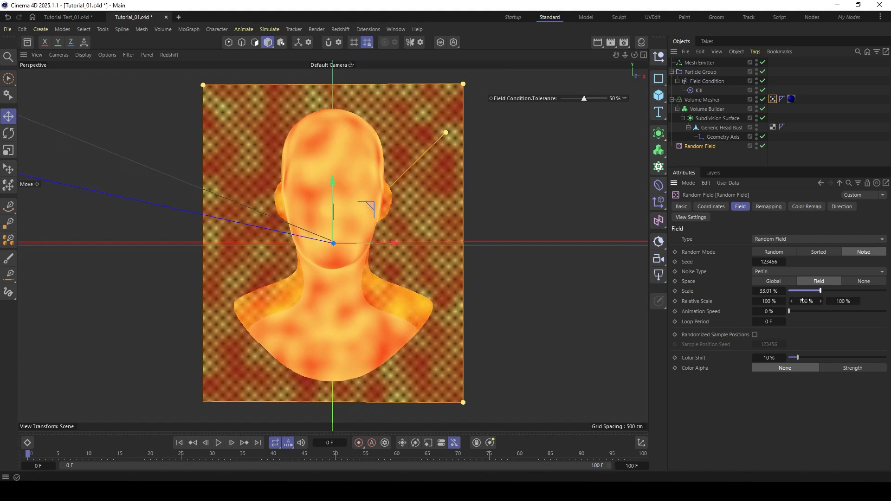
drag(820, 291, 815, 293)
click(766, 312)
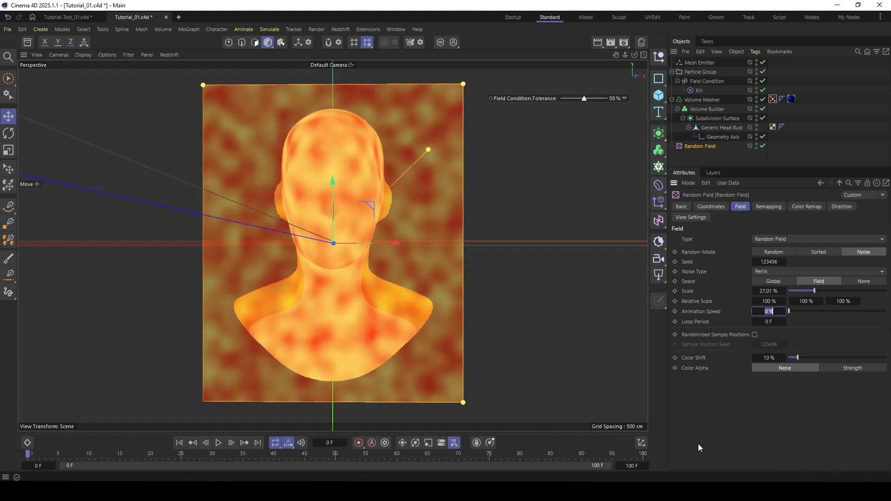
text(50)
key(Return)
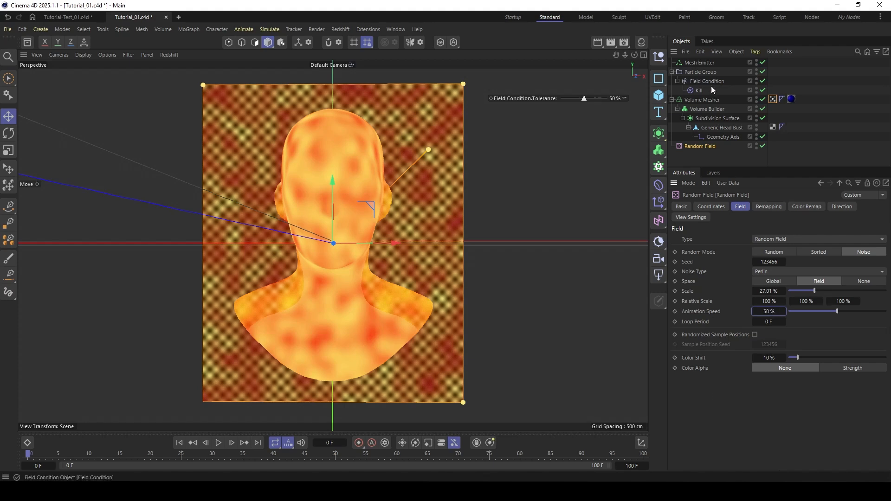
Step: Deselect everything, play the simulation with the animated noise, and rewind to the first frame
click(695, 153)
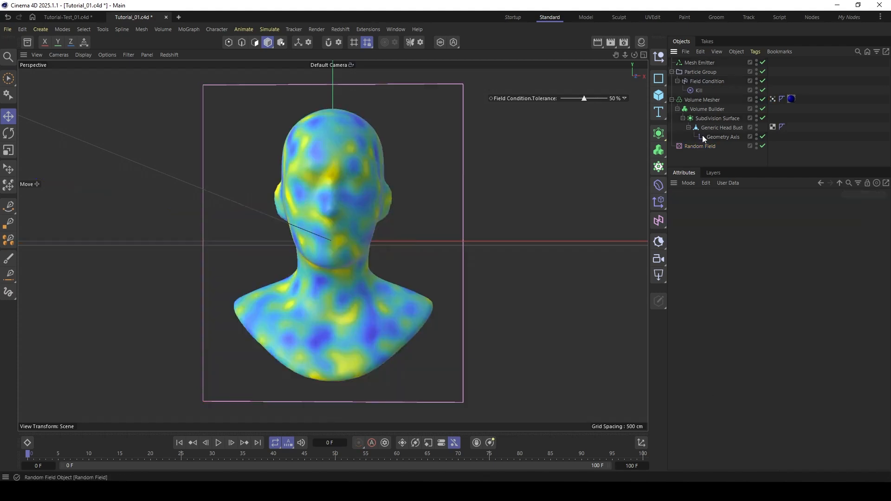
click(218, 442)
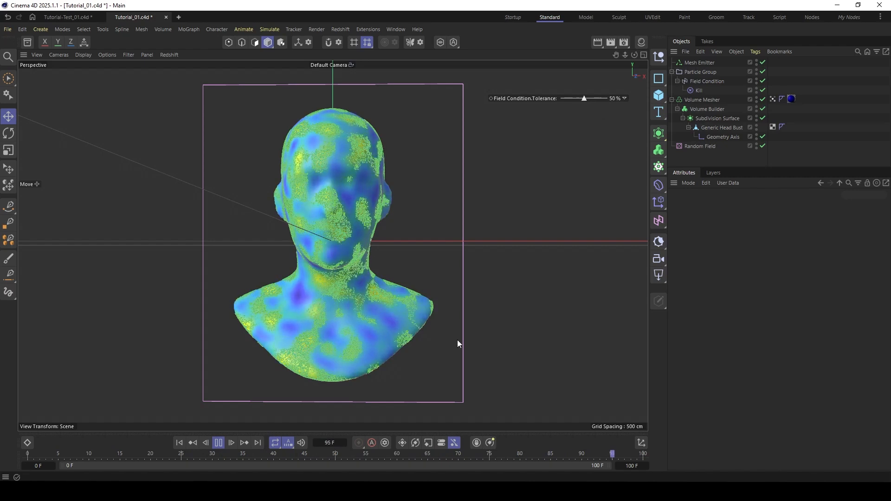
click(219, 443)
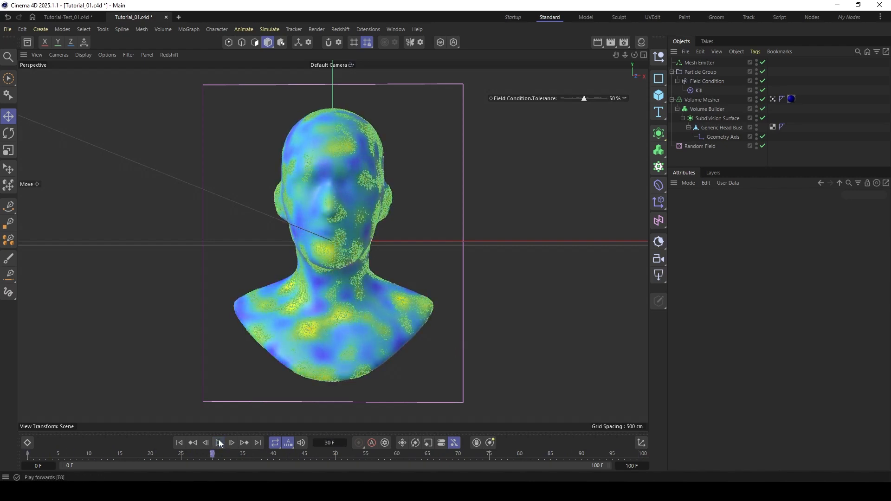
click(179, 442)
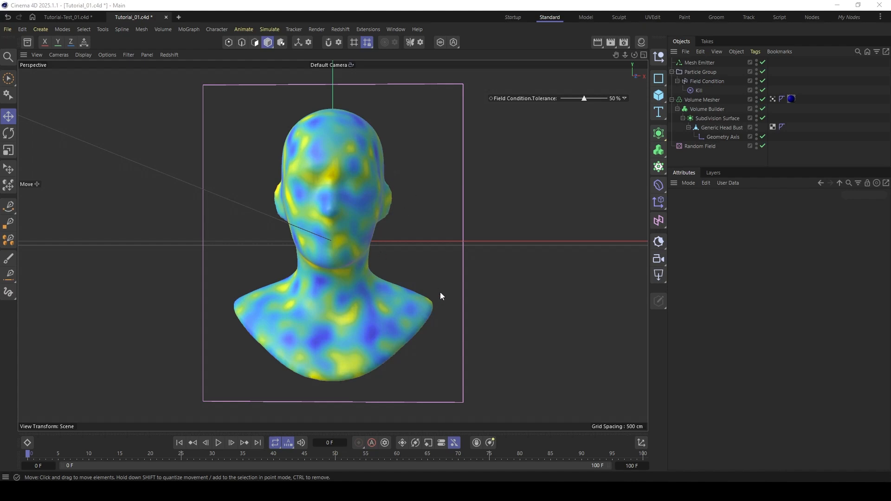
Step: Collapse the Subdivision Surface and Field Condition hierarchies and select the Field Condition
click(681, 118)
click(703, 110)
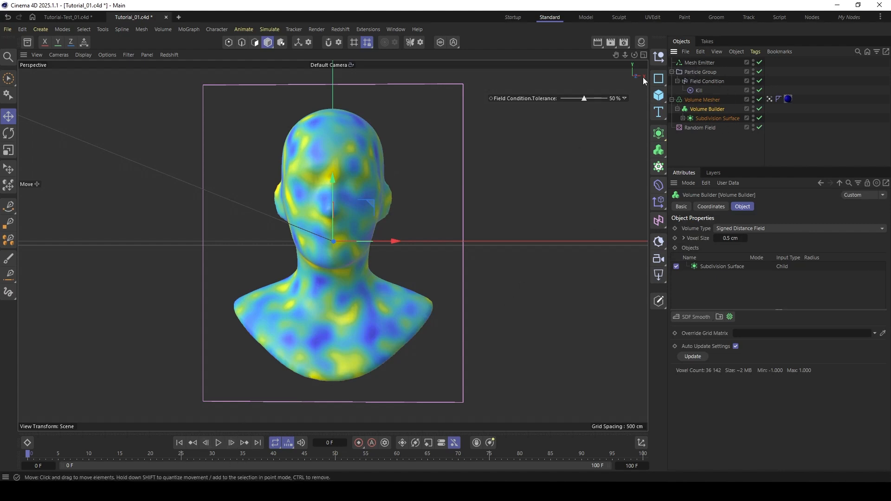
click(677, 80)
click(705, 81)
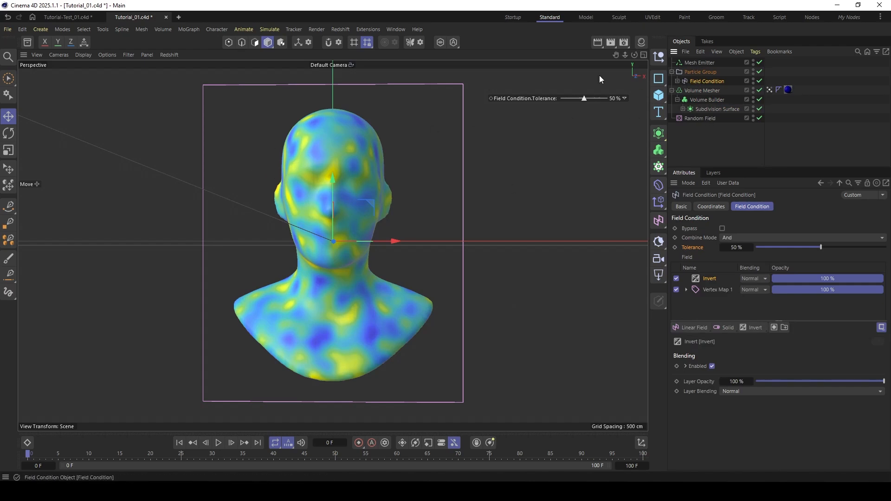
Step: Add a Switch Group modifier and nest it in the Particle Group below the Field Condition
click(269, 29)
mouse_move(293, 139)
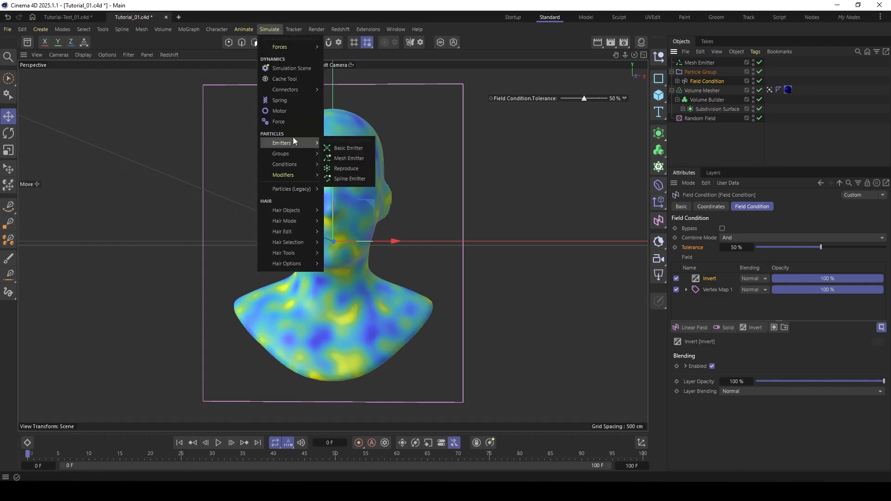
mouse_move(293, 172)
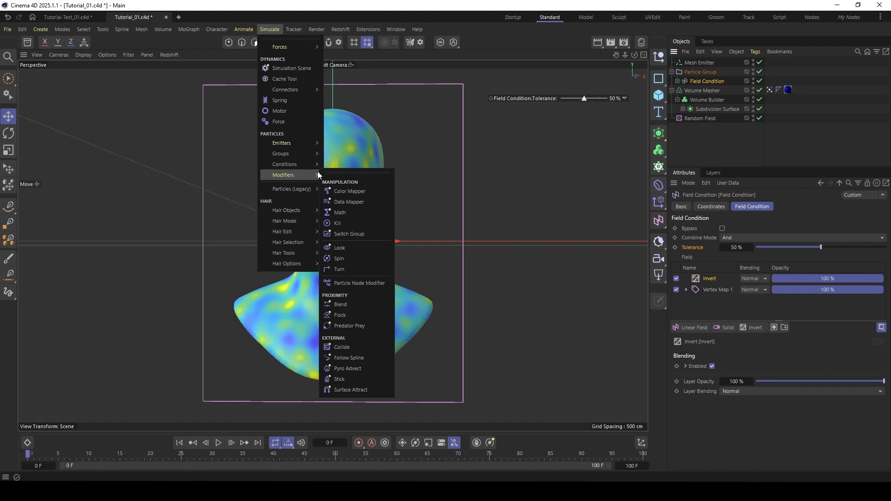
click(353, 235)
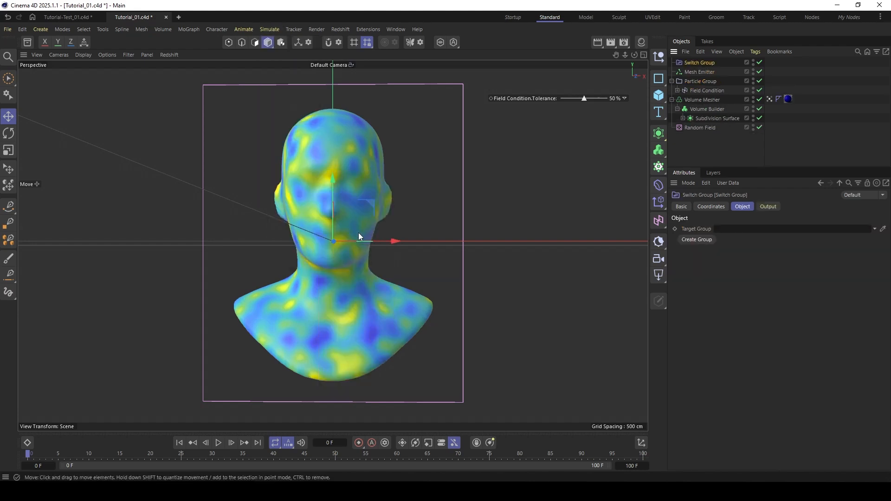
drag(694, 63, 700, 93)
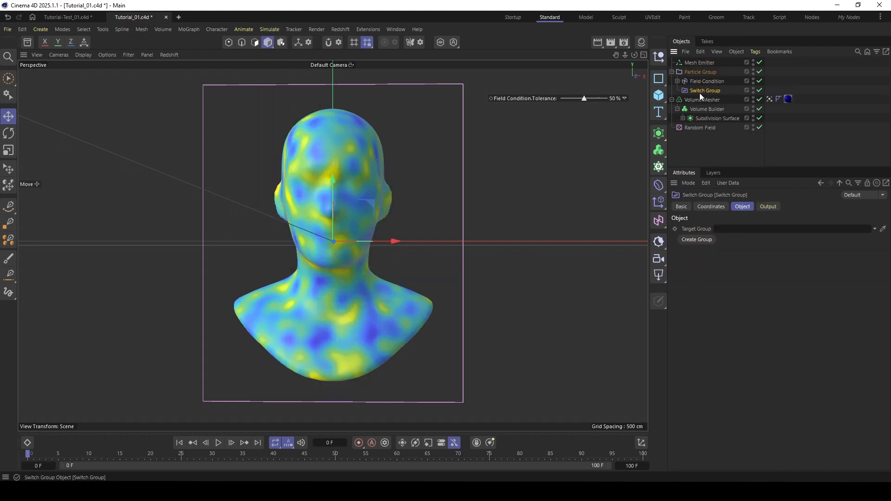
Step: Add a second particle group and place it in the hierarchy directly above the Volume Mesher
click(273, 29)
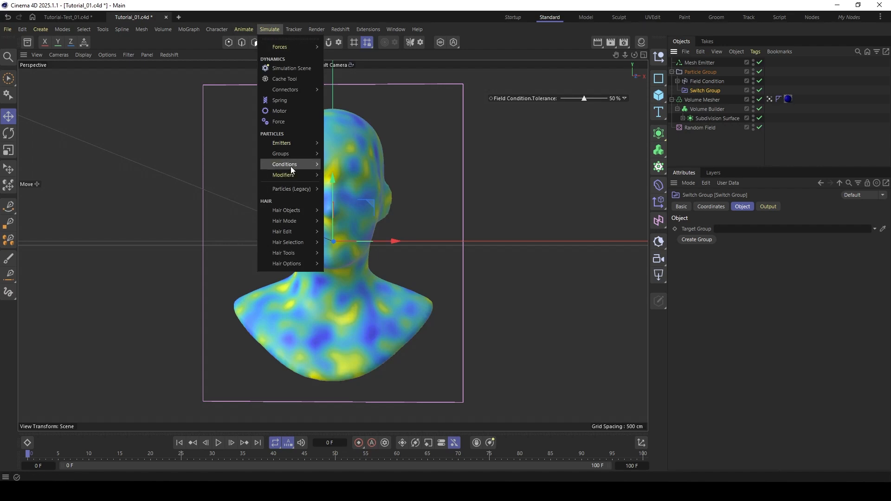
mouse_move(294, 154)
click(353, 159)
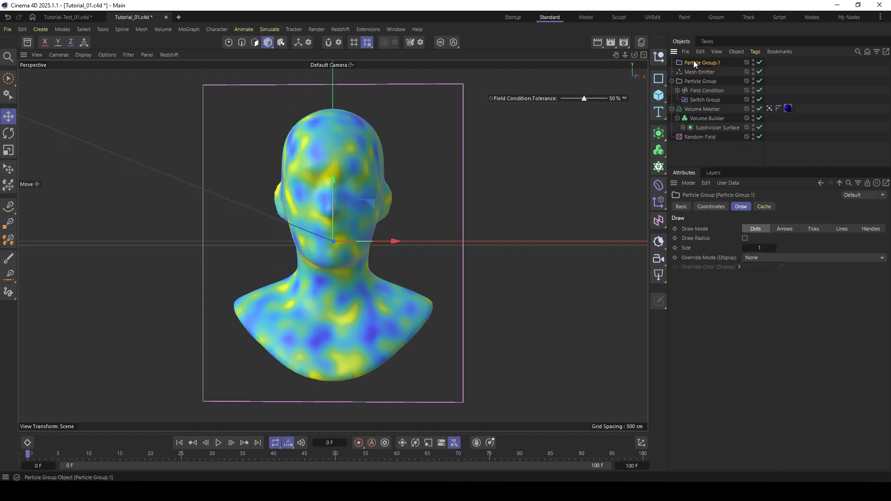
drag(693, 63, 676, 103)
Step: Rename the first particle group, which holds the Field Condition and Switch Group, as "Particle Group Init"
click(709, 71)
double_click(709, 72)
click(721, 72)
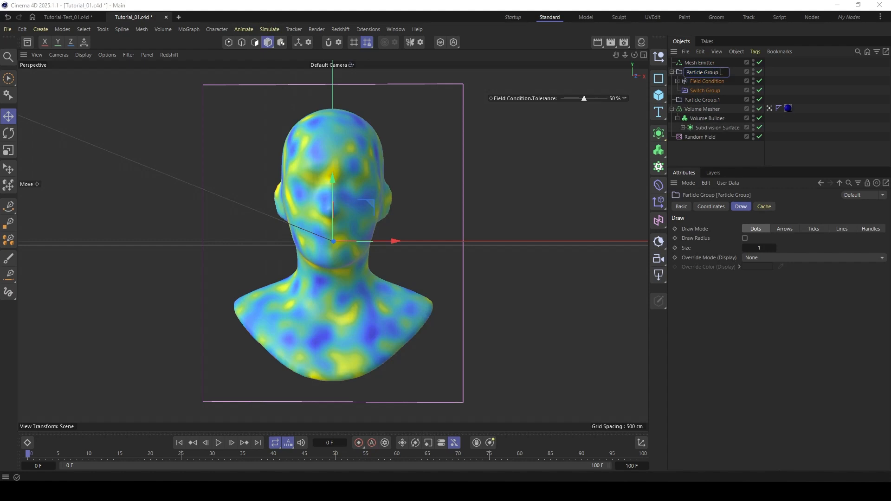
text(init)
click(719, 150)
Step: Rename the second particle group as "Particle Group Grow"
double_click(715, 100)
click(728, 98)
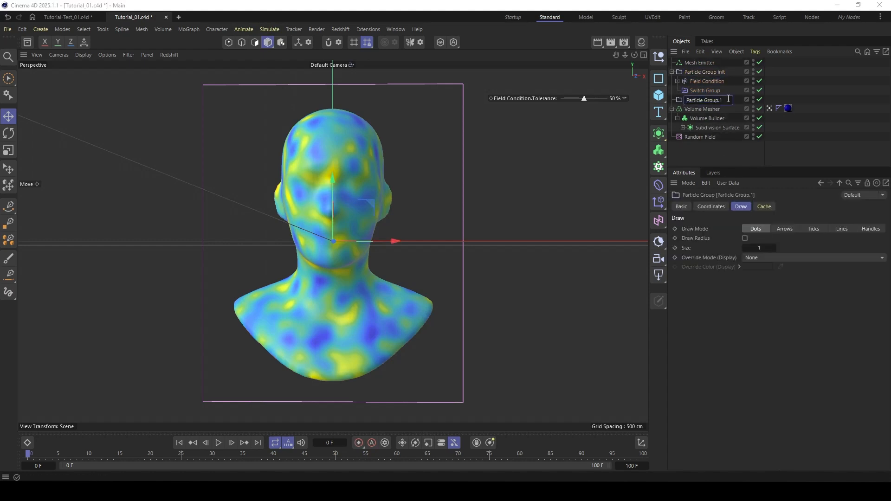
text(Grow)
key(Return)
Step: Assign Particle Group Grow as the Switch Group's target group and deselect everything
click(705, 91)
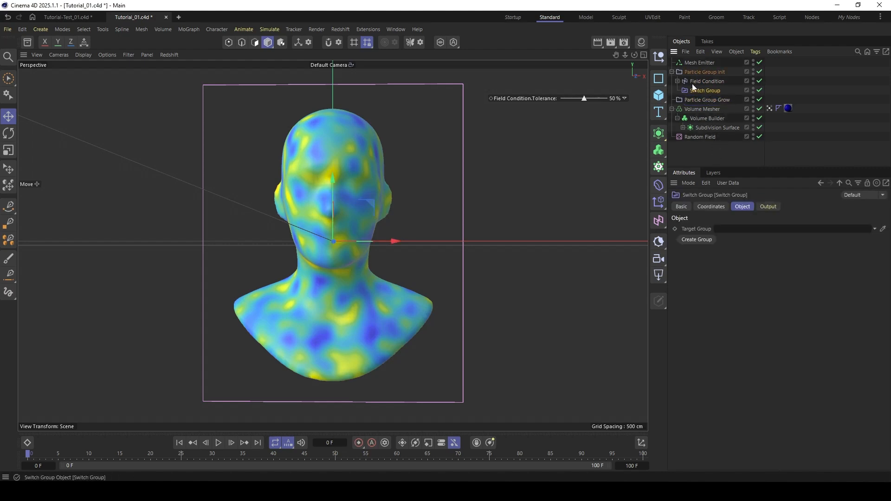
drag(707, 99, 744, 227)
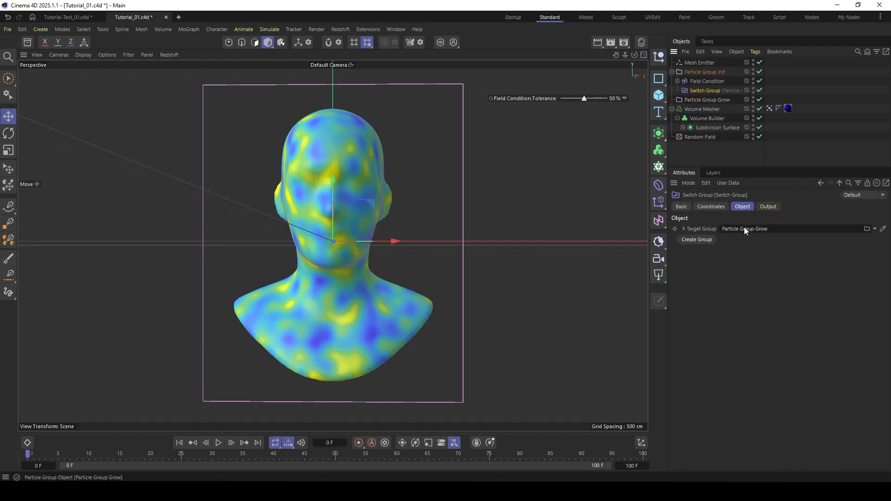
click(694, 151)
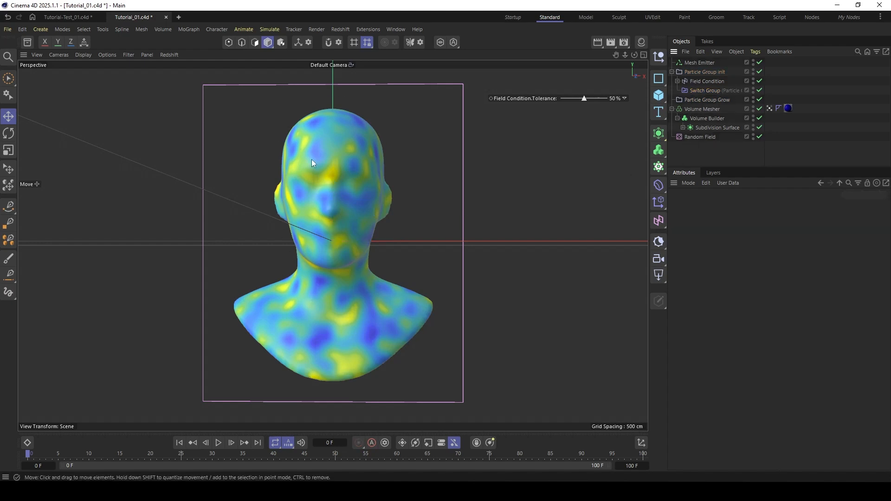
Step: Check the modifier nested in the Field Condition, play the simulation with the group switch, and rewind to the first frame
click(677, 81)
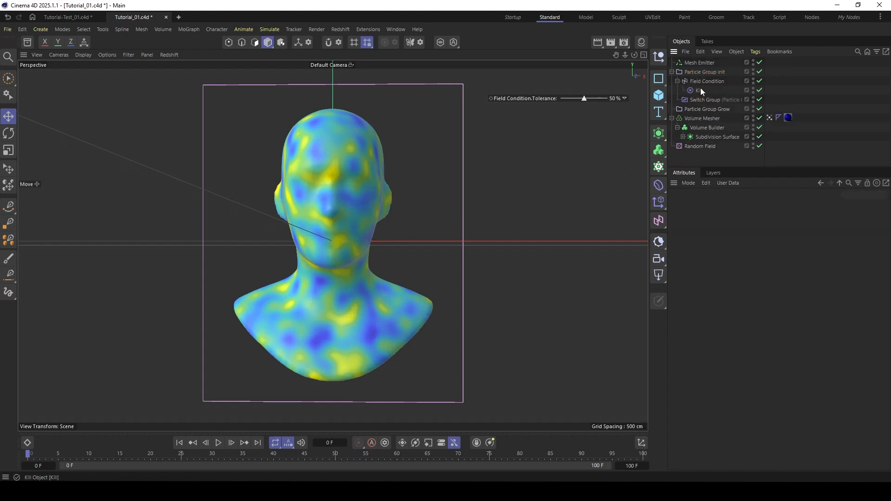
click(678, 81)
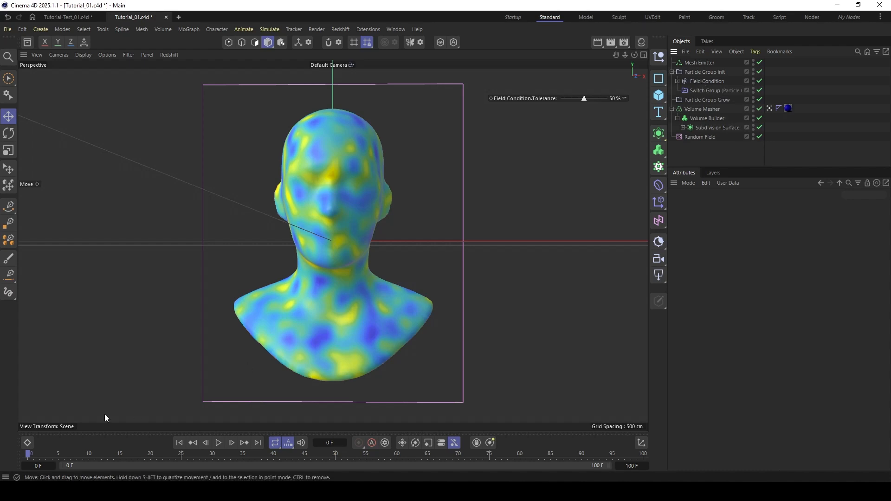
click(218, 442)
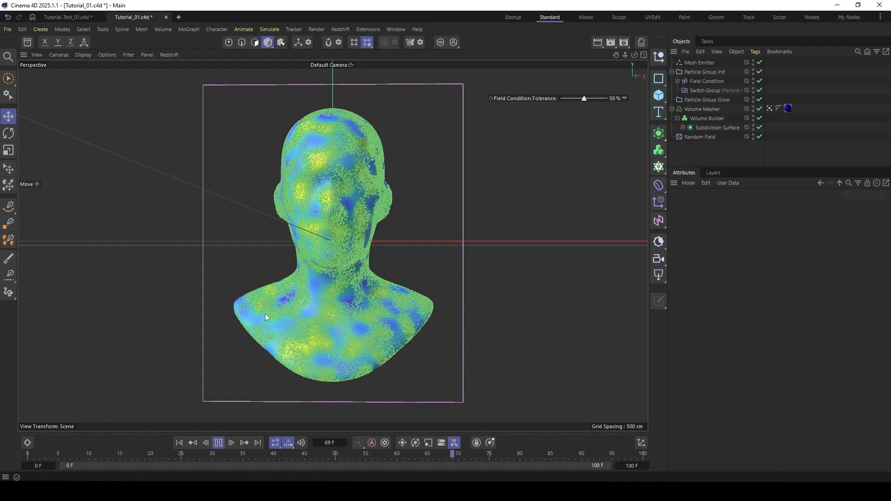
click(218, 443)
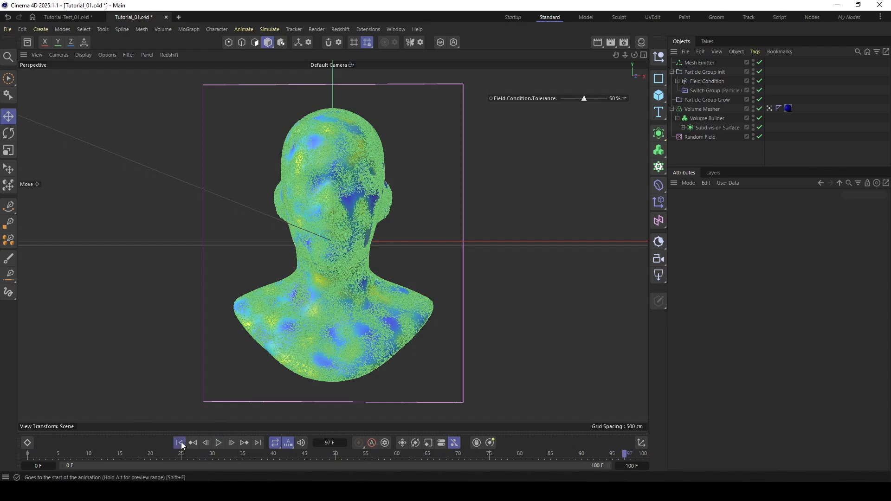
click(179, 442)
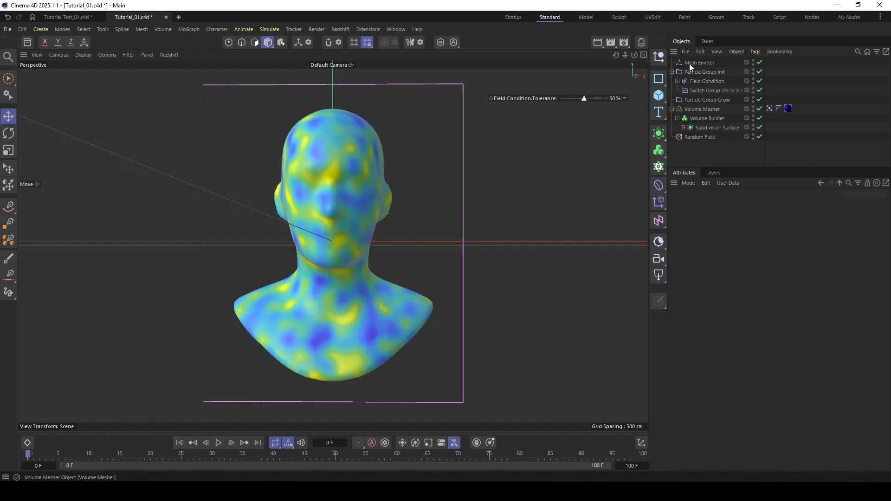
Step: Nest Particle Group Grow in the Volume Builder above the Subdivision Surface and show the Volume Builder's properties
click(691, 99)
drag(699, 120, 698, 121)
click(706, 107)
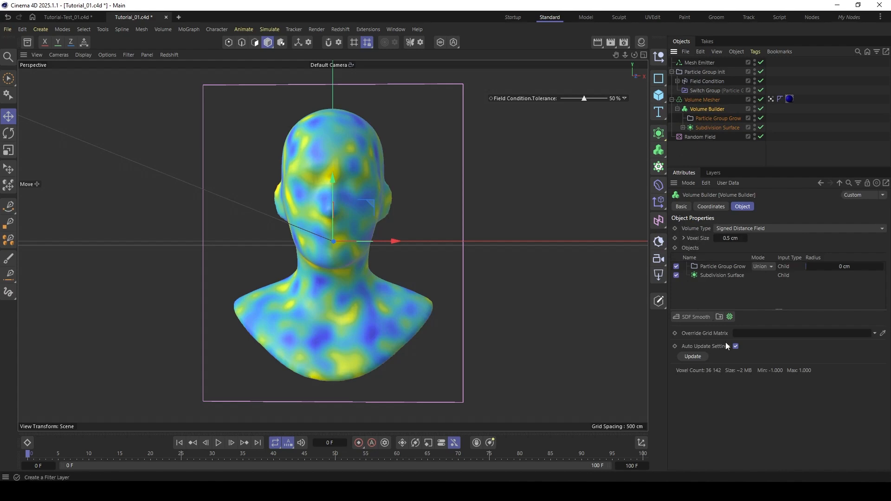
Step: Play the simulation to inspect the volume growth from the particles, and rewind to the first frame
click(217, 444)
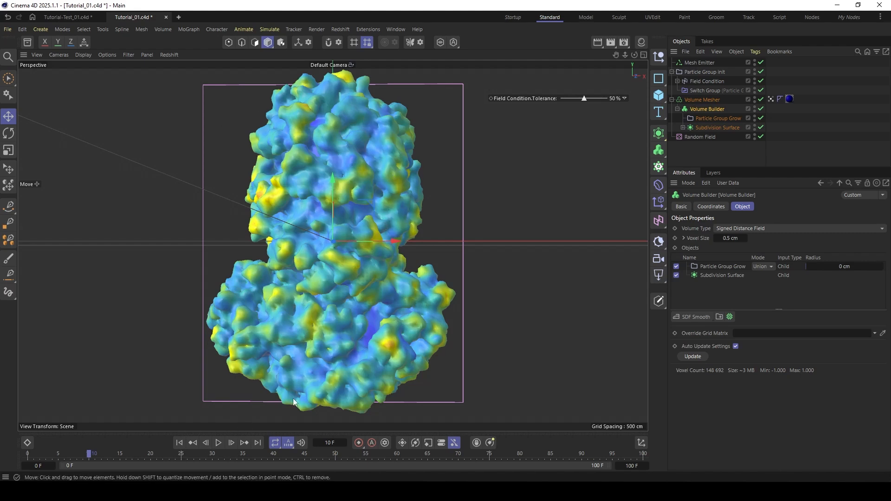
click(219, 443)
click(219, 443)
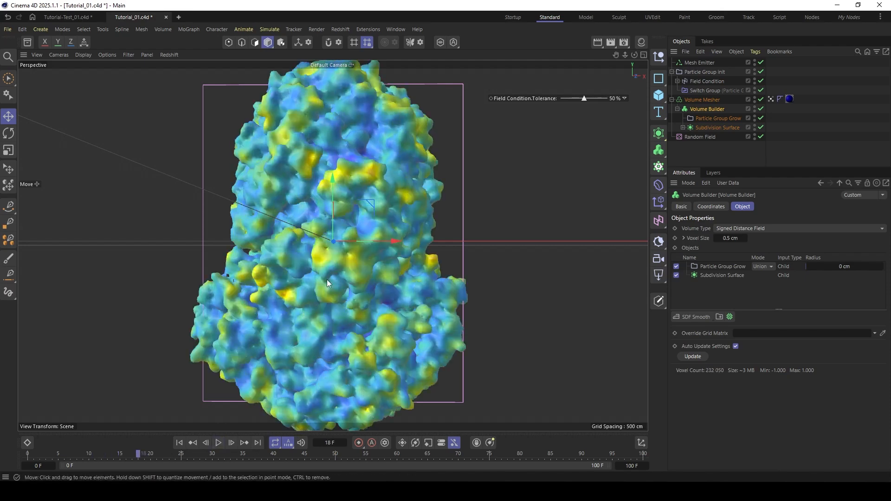
click(180, 443)
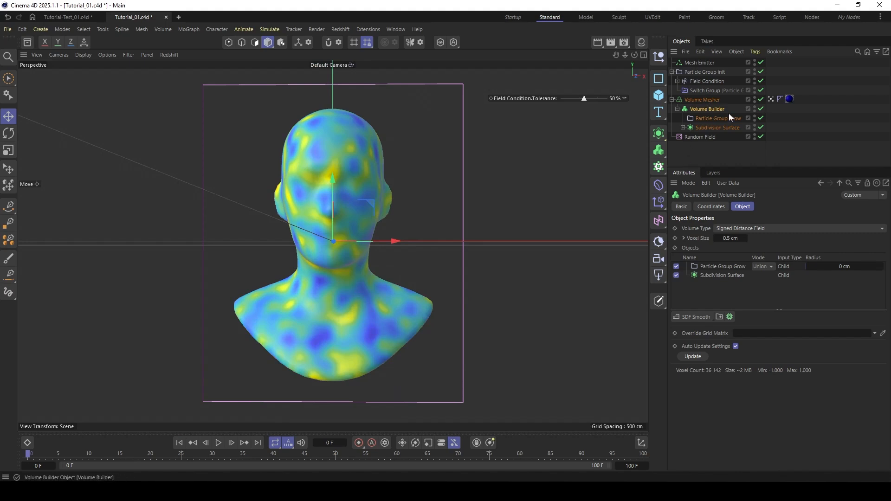
Step: Add the Volume Mesher as a field layer above the Random Field in its vertex map and select that layer
click(770, 99)
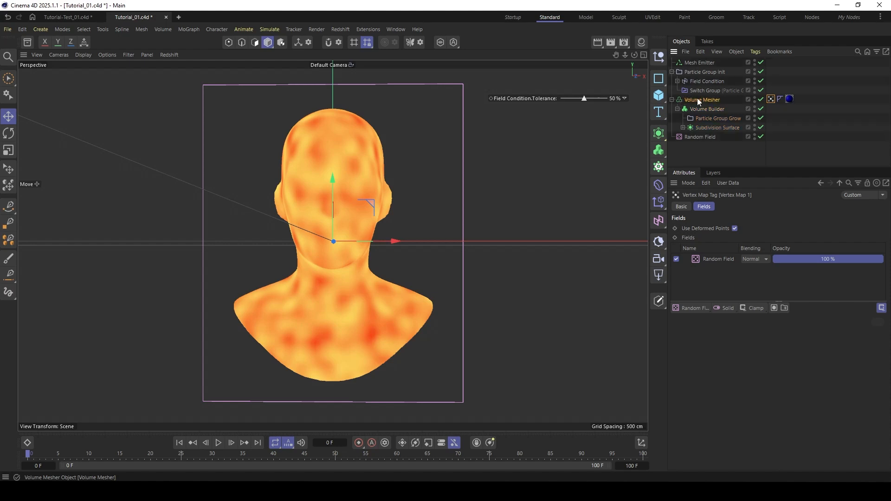
drag(642, 312, 700, 256)
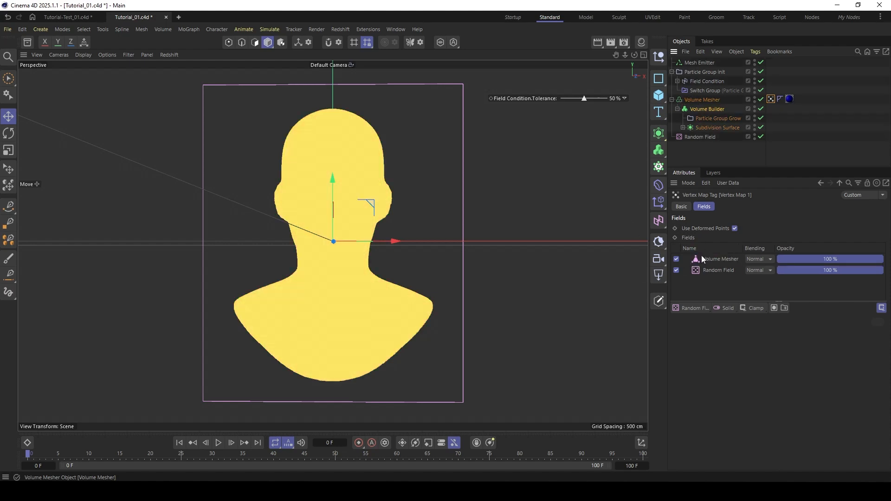
click(714, 258)
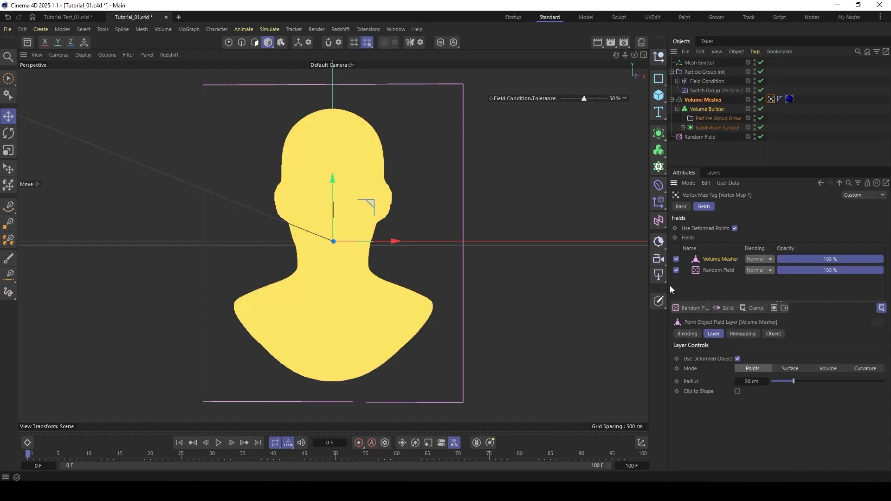
Step: Set the Volume Mesher field layer to convex curvature with a 3.8 cm reference radius and Multiply blending
drag(666, 285, 639, 285)
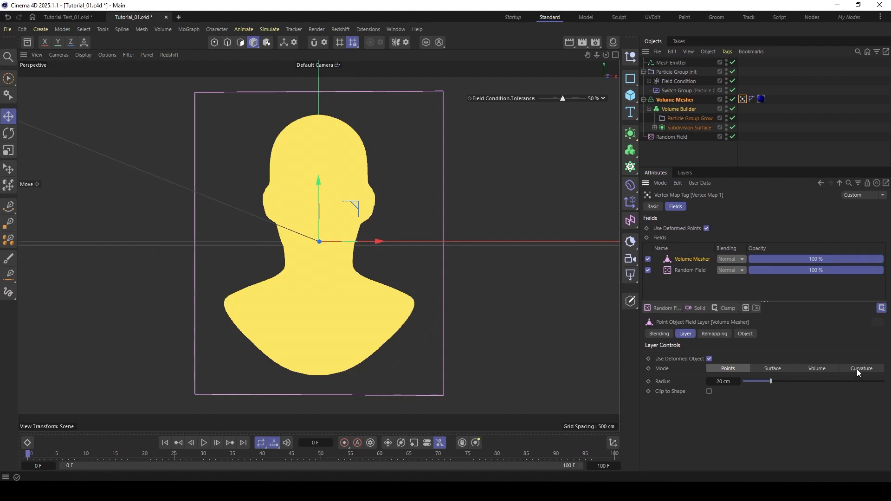
click(856, 368)
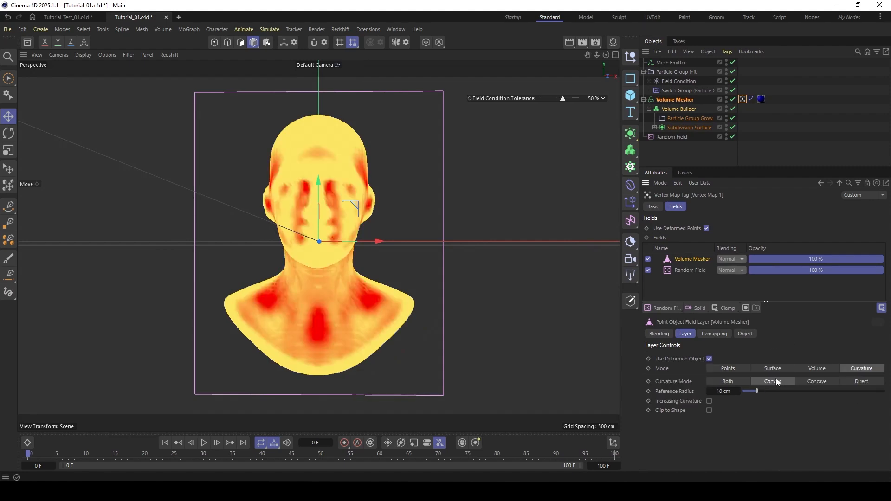
drag(756, 391, 747, 391)
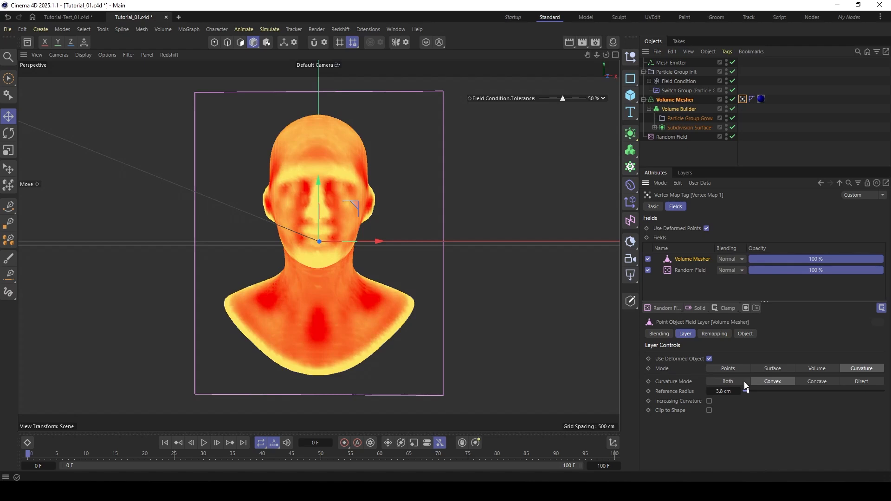
click(730, 259)
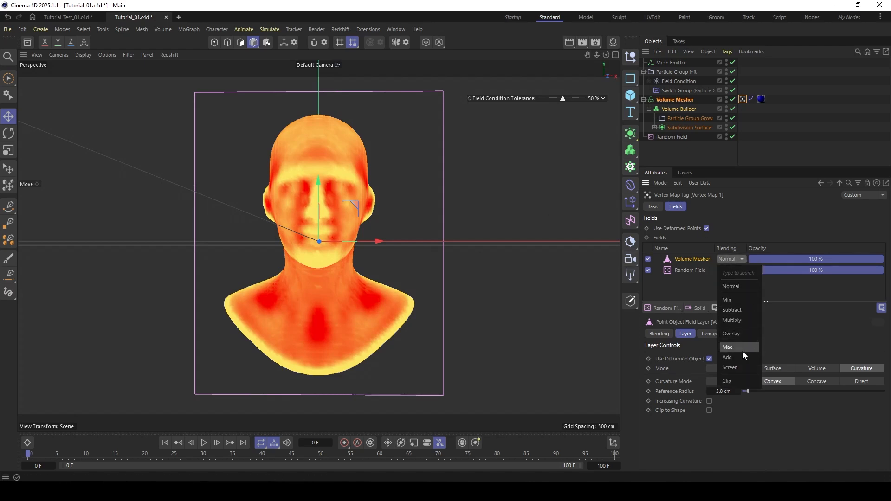
click(737, 320)
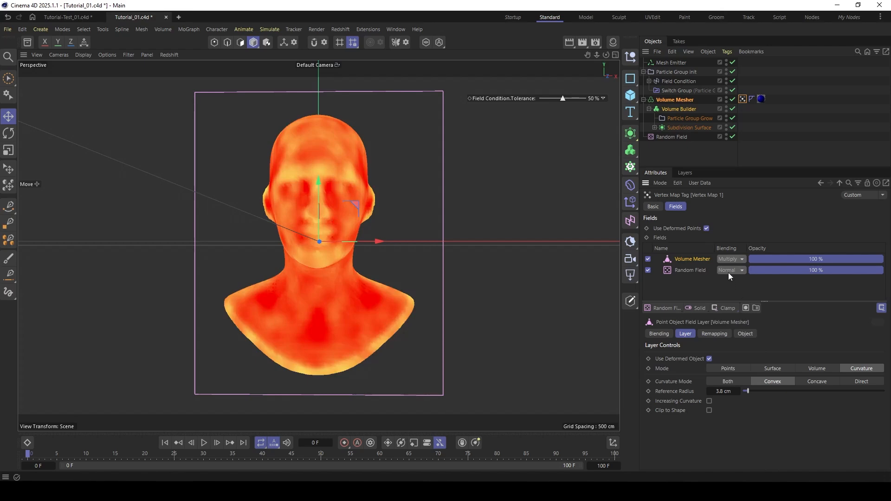
Step: Play and pause the curvature-driven growth, inspect the deselected mesh from several angles, and rewind to the first frame
click(204, 443)
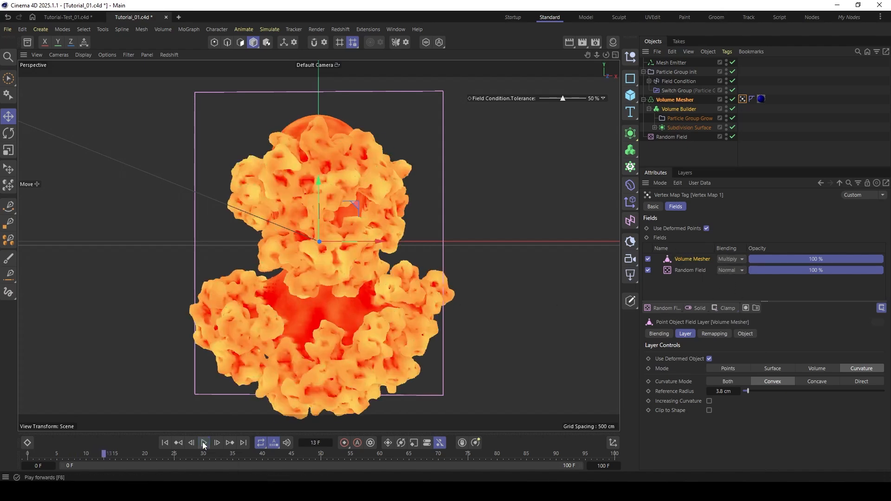
click(204, 443)
click(671, 156)
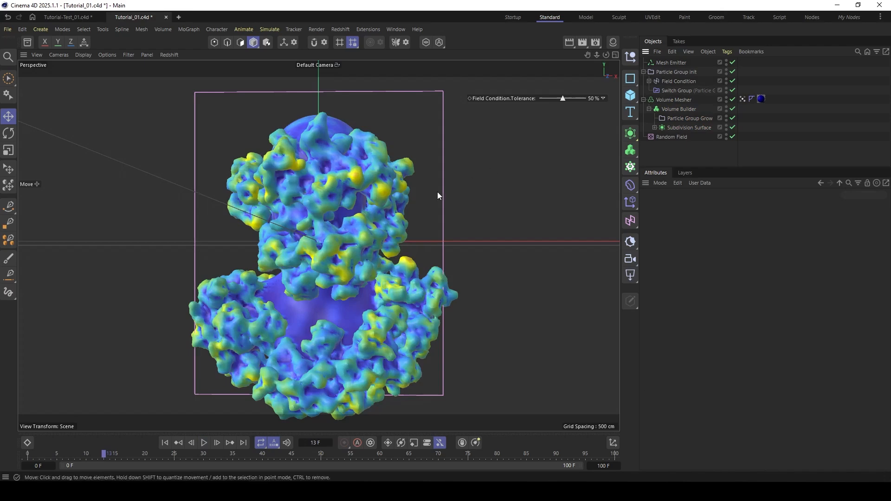
alt+drag(331, 200, 271, 209)
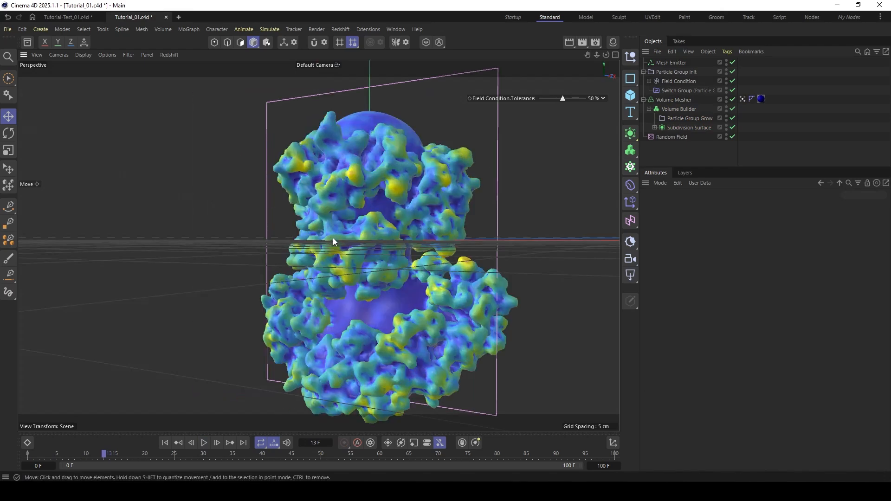
alt+drag(332, 238, 393, 240)
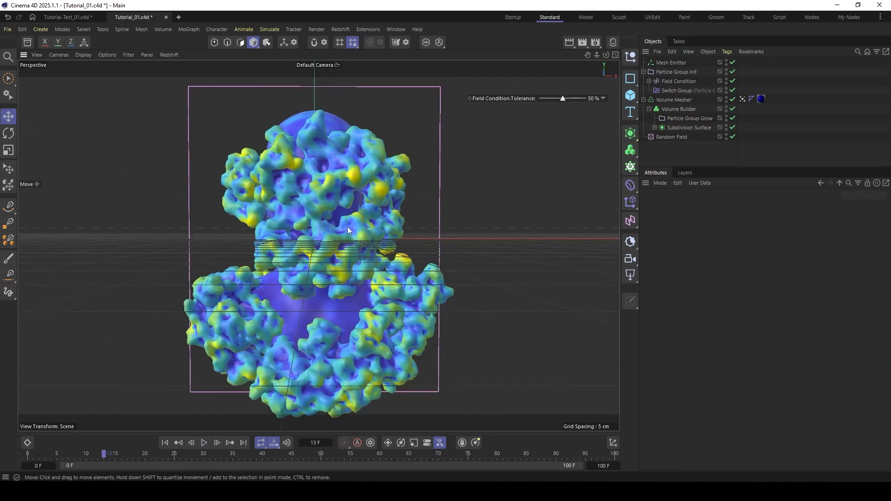
alt+drag(274, 221, 320, 203)
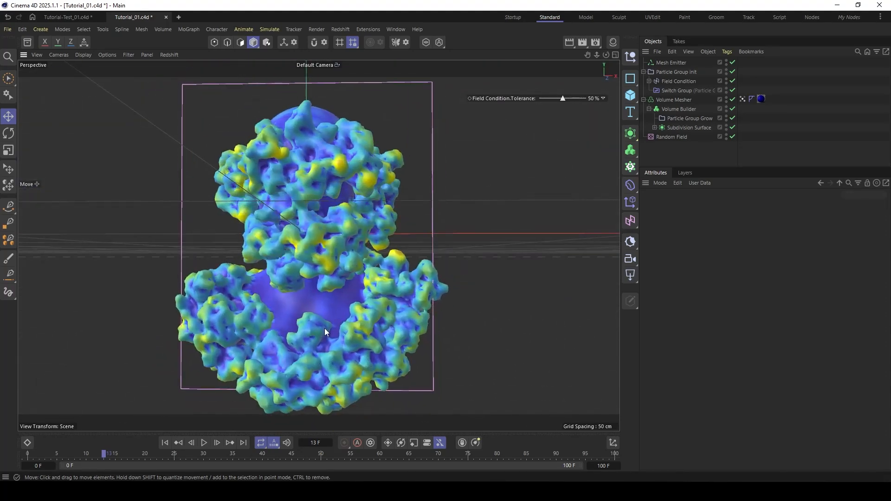
click(165, 442)
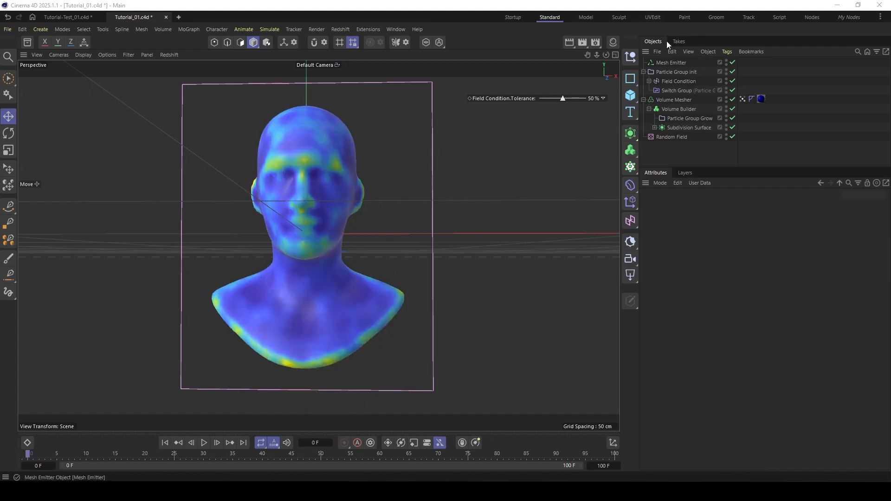
Step: Set the Mesh Emitter's emission rate to 1000000 particles per second
click(671, 62)
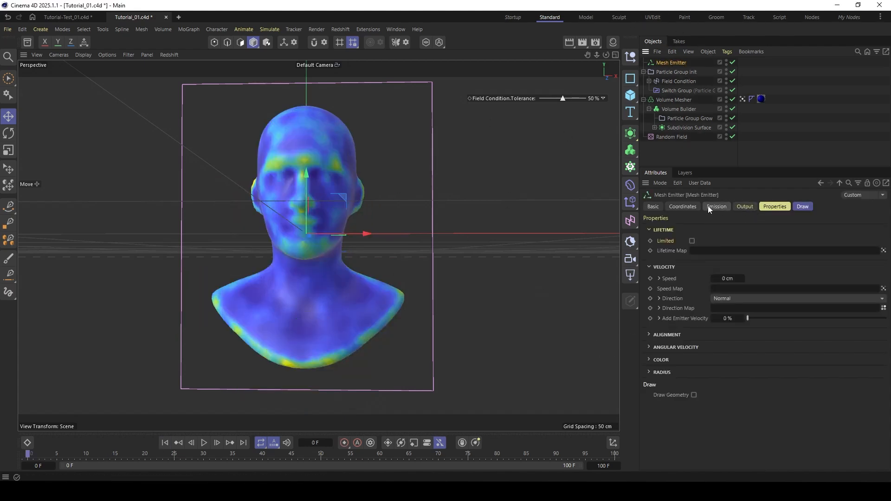
click(720, 206)
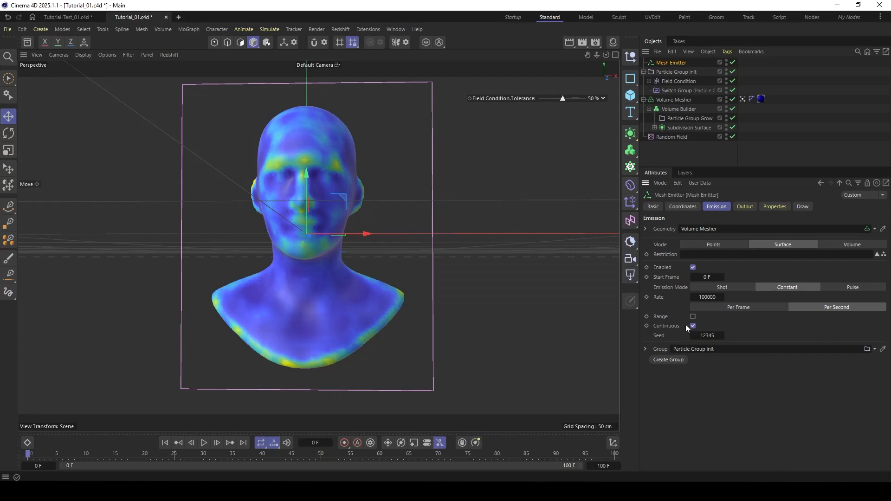
click(703, 296)
click(704, 297)
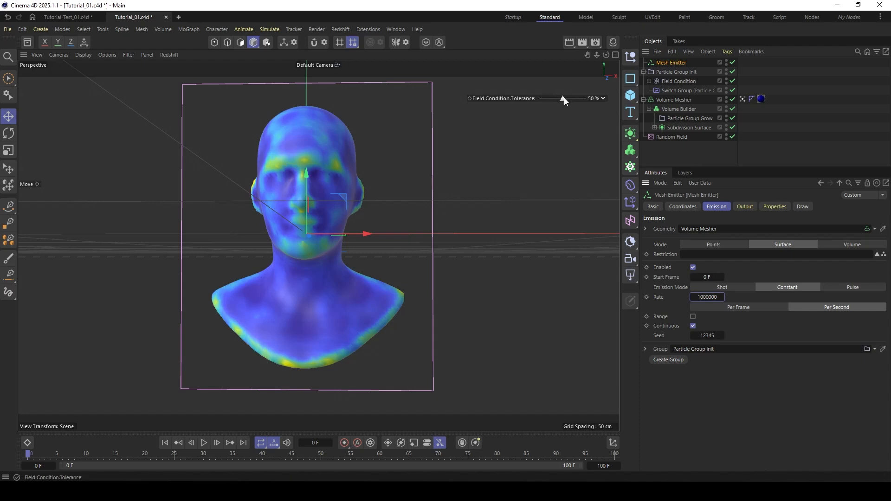
Step: Set the Field Condition's tolerance to 67 % and play the simulation
drag(568, 98, 570, 99)
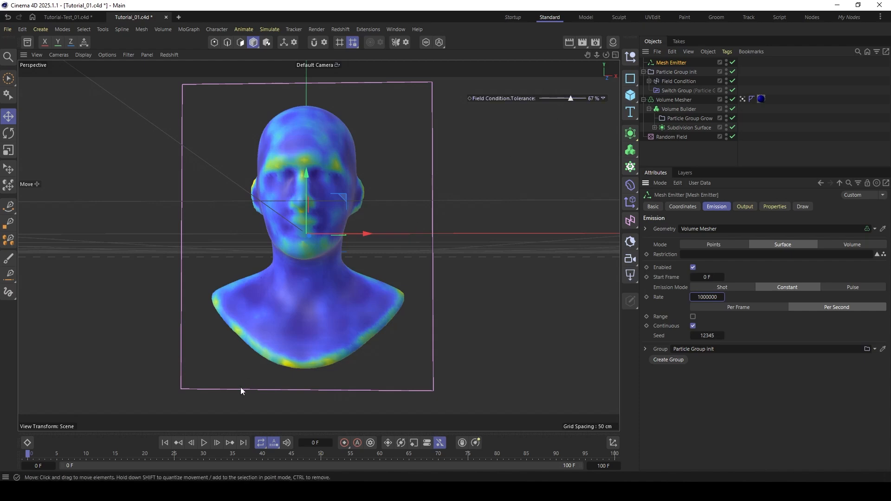
click(205, 443)
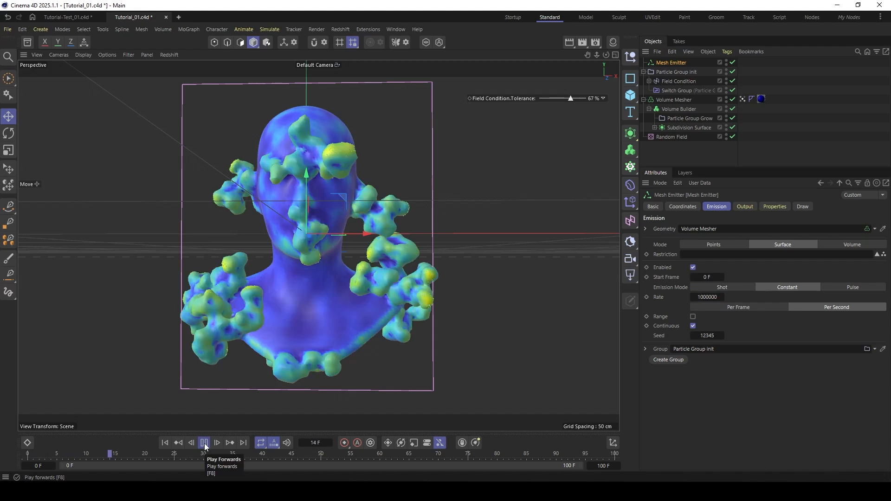
Step: Set the Random Field's noise scale to about 24 % and replay the growth from the first frame, pausing it partway
click(204, 443)
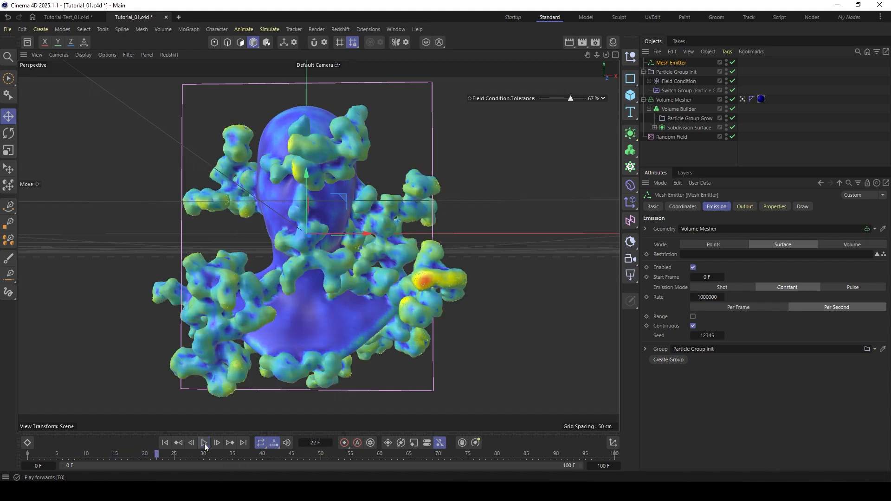
click(166, 443)
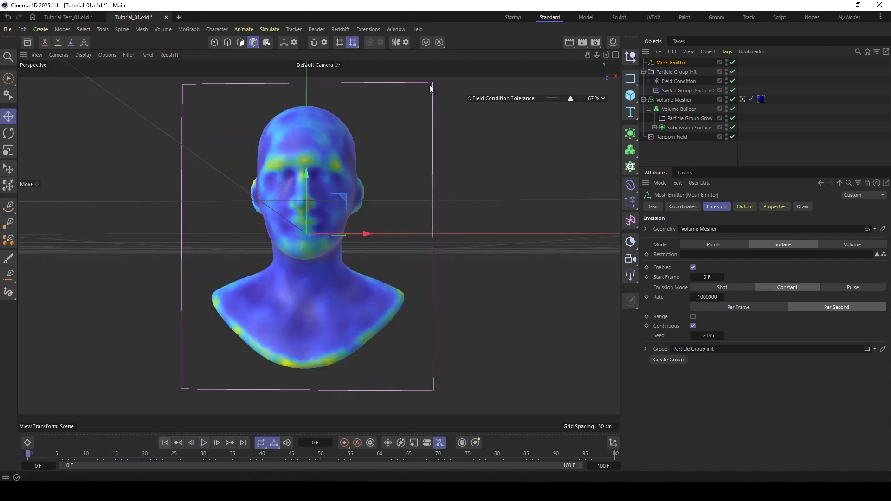
click(664, 137)
drag(793, 280, 791, 282)
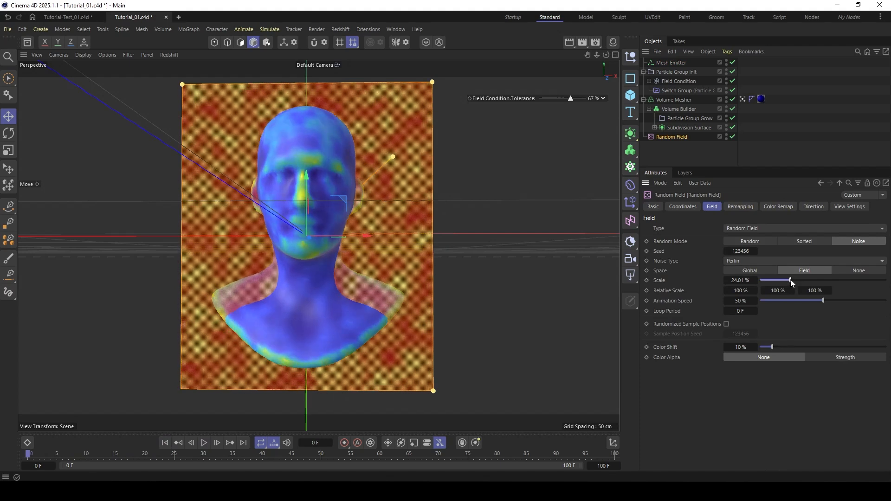
click(204, 443)
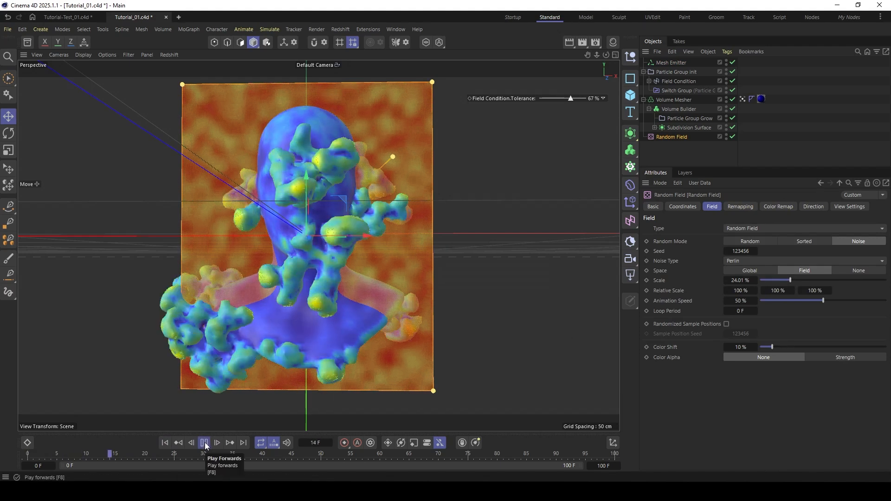
click(204, 443)
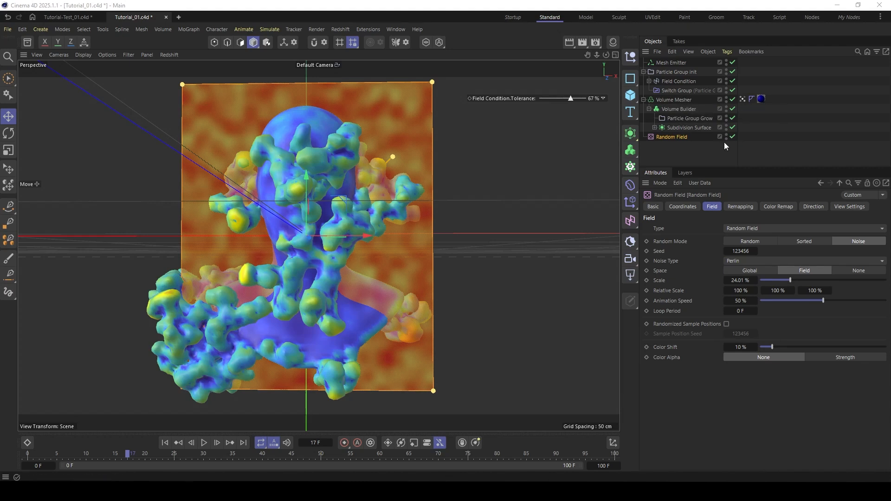
Step: Add a Smoothing deformer and place it inside the Volume Mesher, below the Volume Builder
click(649, 108)
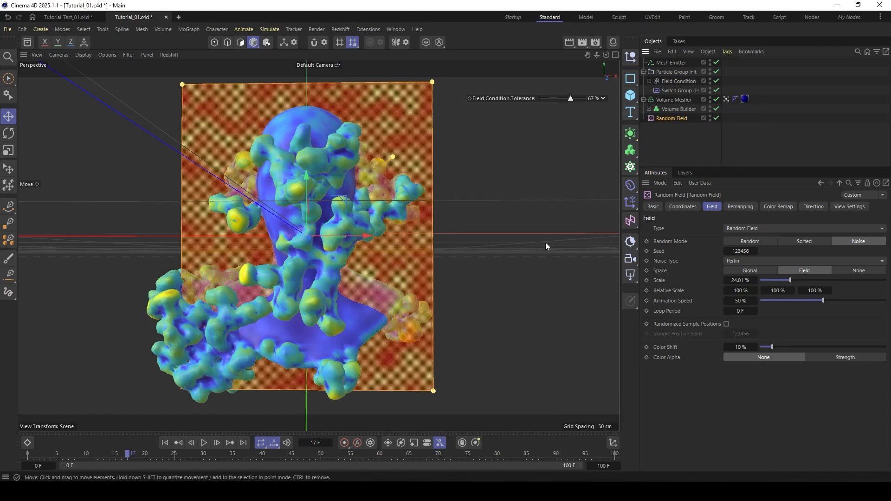
click(631, 203)
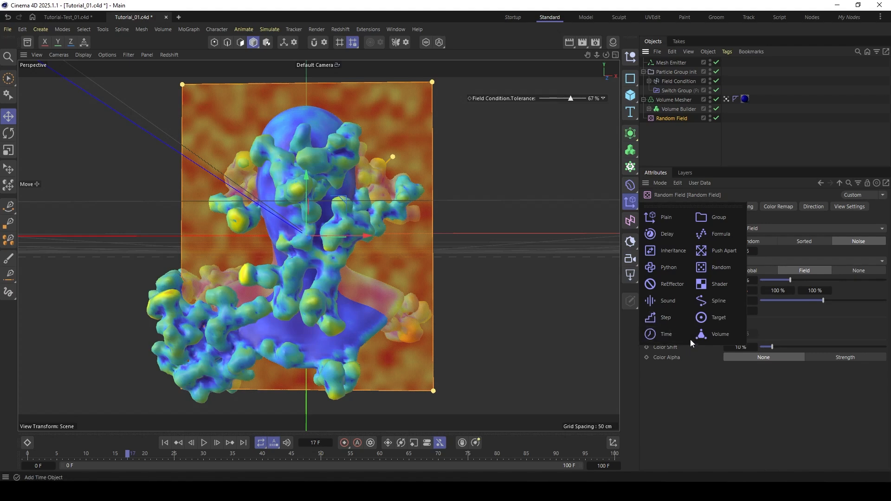
click(630, 185)
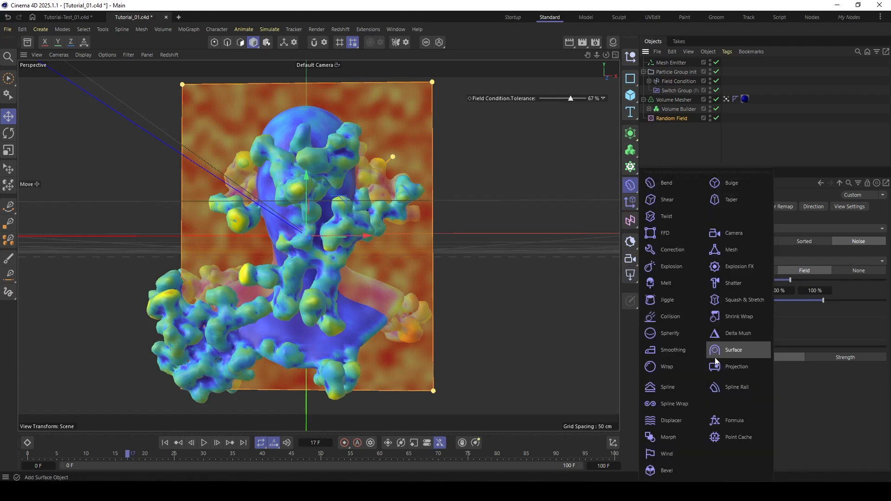
click(669, 351)
drag(662, 62, 660, 122)
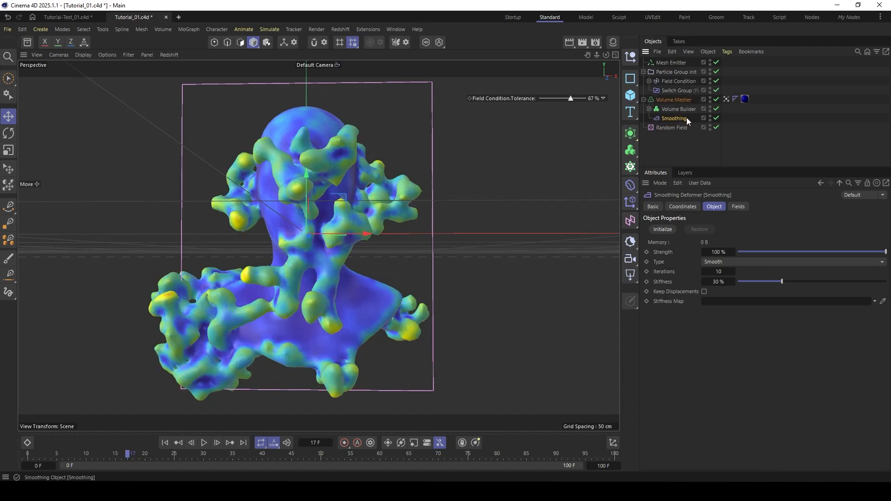
Step: Set the Smoothing deformer to 5 iterations and 41 % stiffness, and rewind to the first frame
click(719, 272)
text(5)
key(Return)
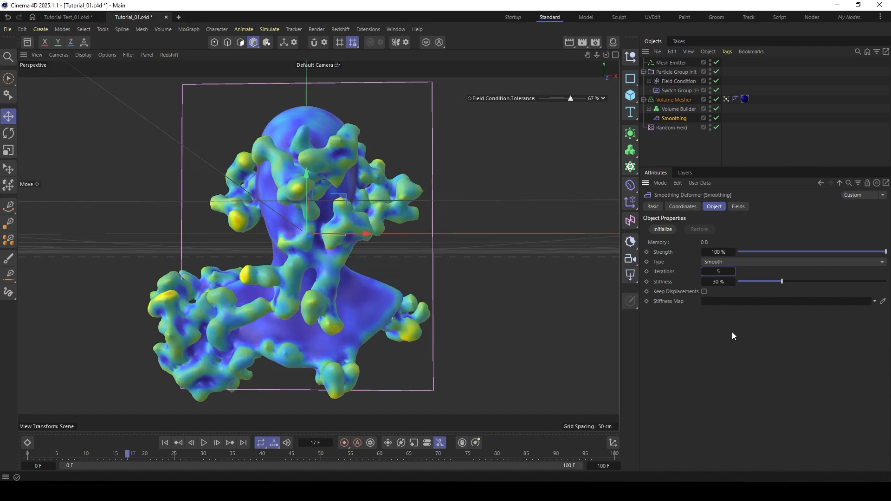
mouse_move(782, 282)
mouse_down()
mouse_move(820, 284)
mouse_move(798, 282)
mouse_up()
click(165, 443)
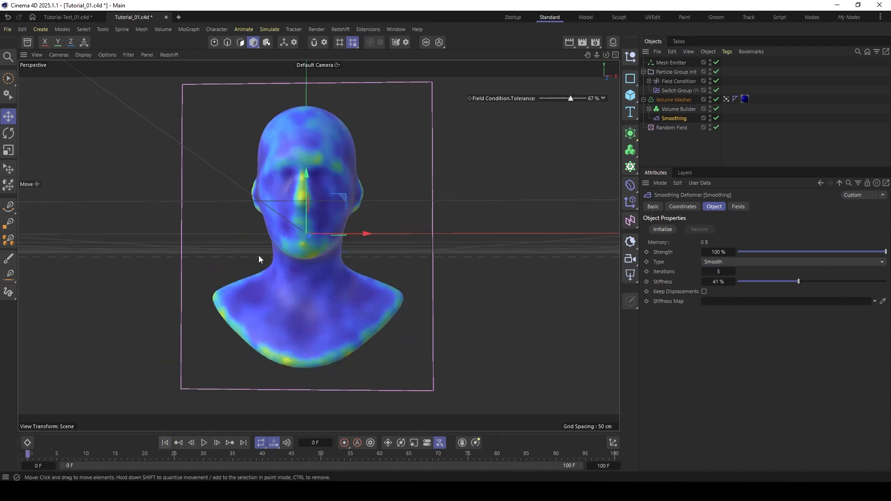
Step: Set the Volume Builder's voxel size to 0.4 cm
click(669, 107)
click(716, 238)
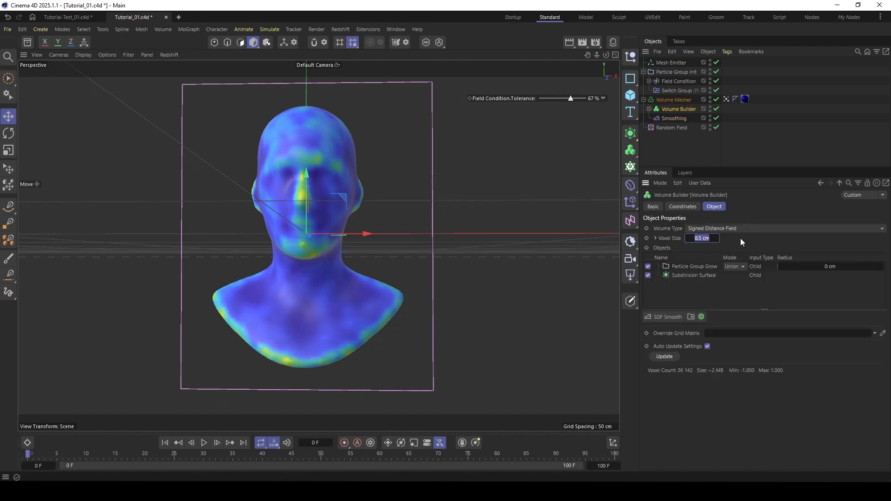
click(683, 267)
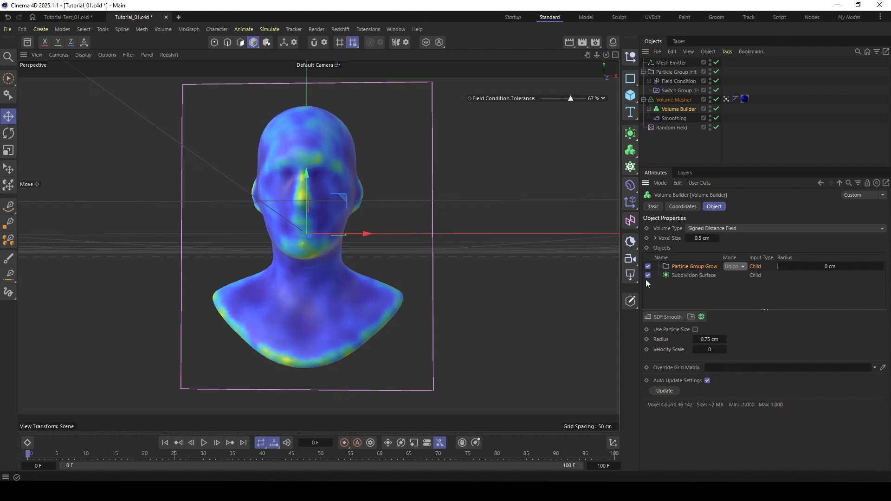
click(716, 339)
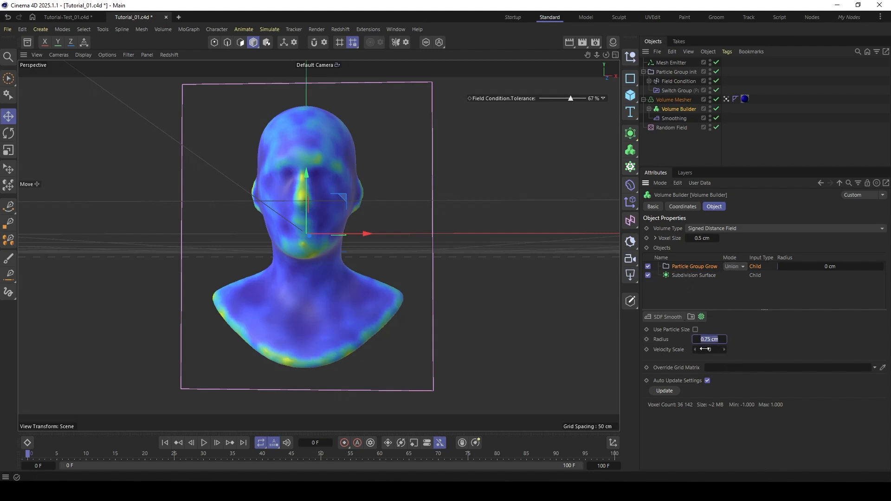
click(701, 239)
text(0.4)
key(Return)
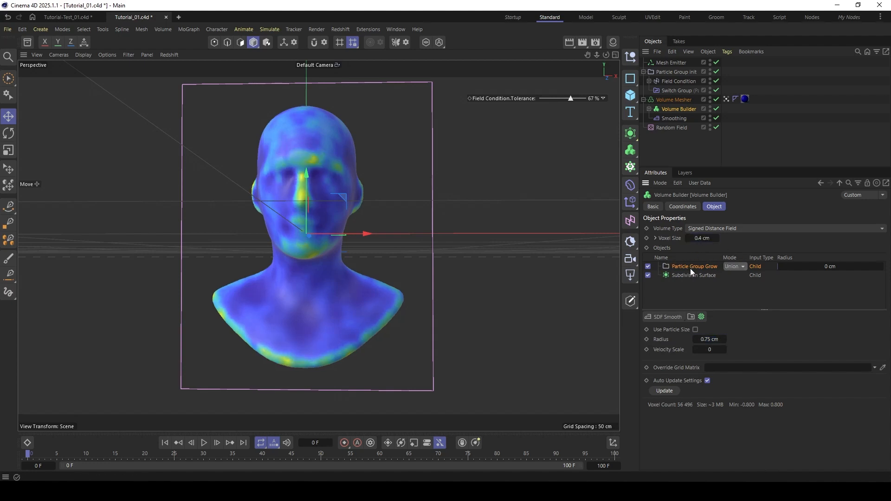
Step: Set the Particle Group Grow radius in the Volume Builder to 0.5 cm, test the growth, and rewind
click(709, 339)
text(0.5)
key(Return)
click(700, 285)
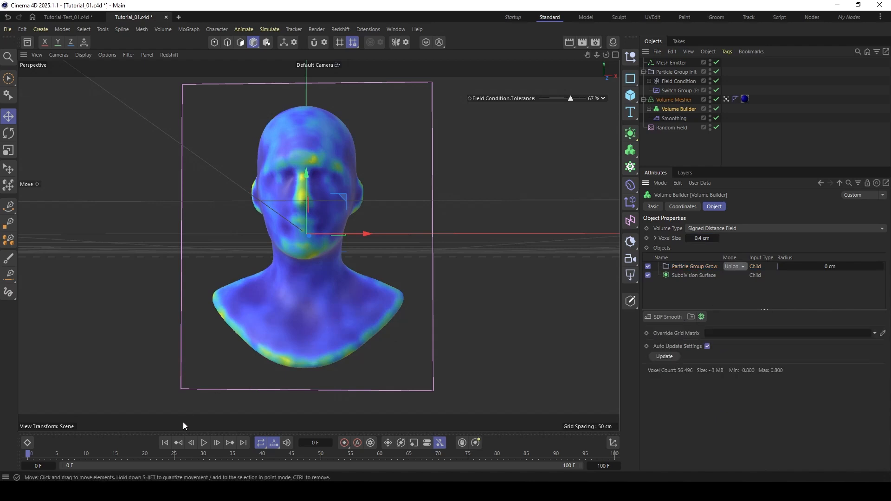
click(204, 443)
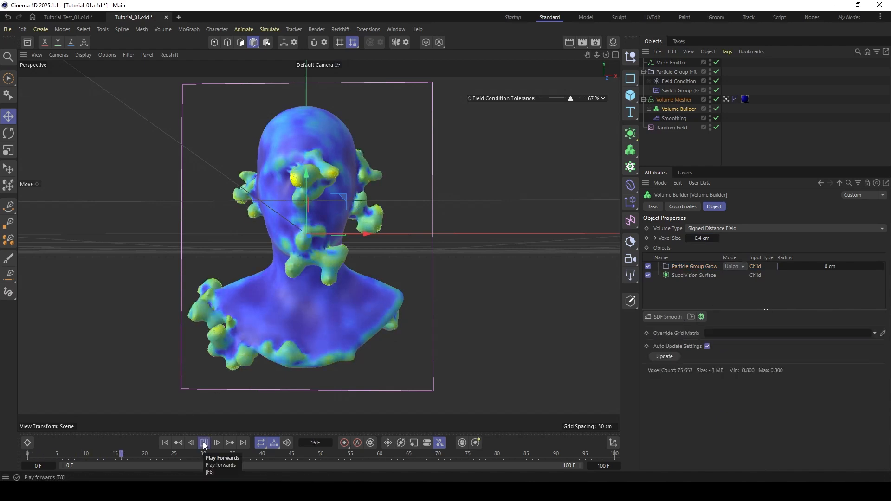
click(204, 442)
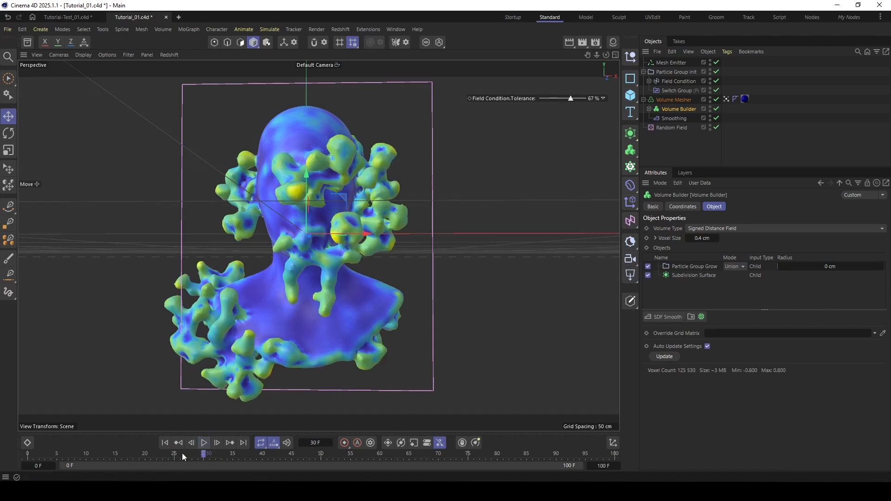
click(165, 442)
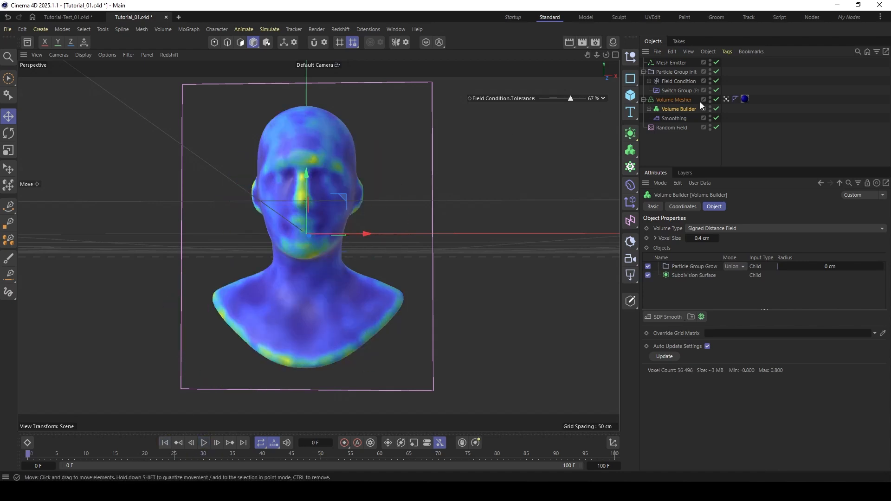
Step: Set the Random Field's relative Y scale to 10 %, increase its overall noise scale, and deselect the field
click(668, 128)
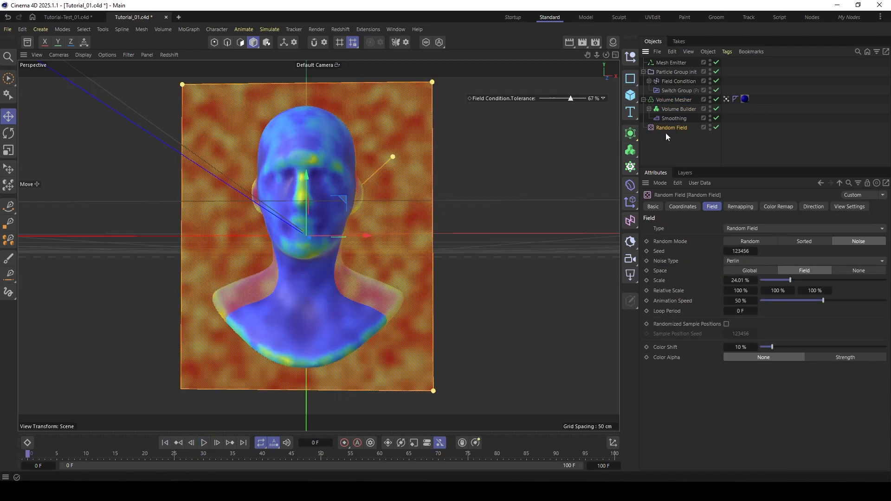
click(769, 290)
text(10)
key(Return)
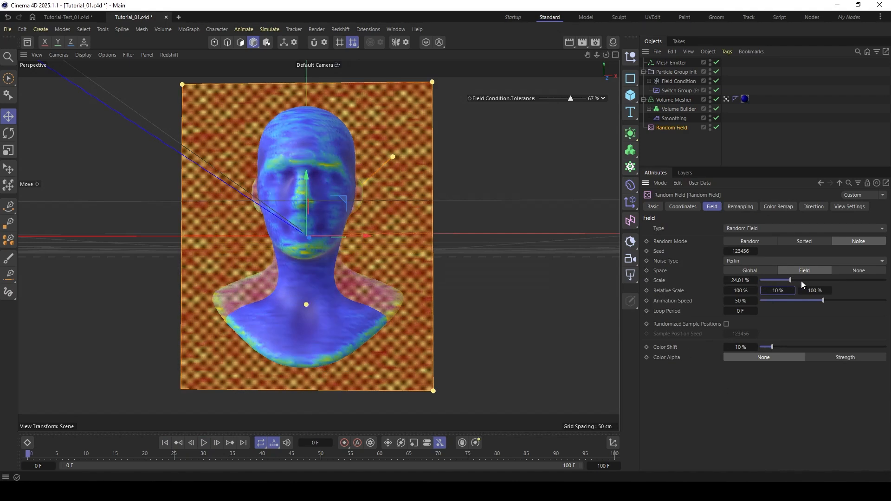
drag(802, 280, 836, 281)
click(675, 146)
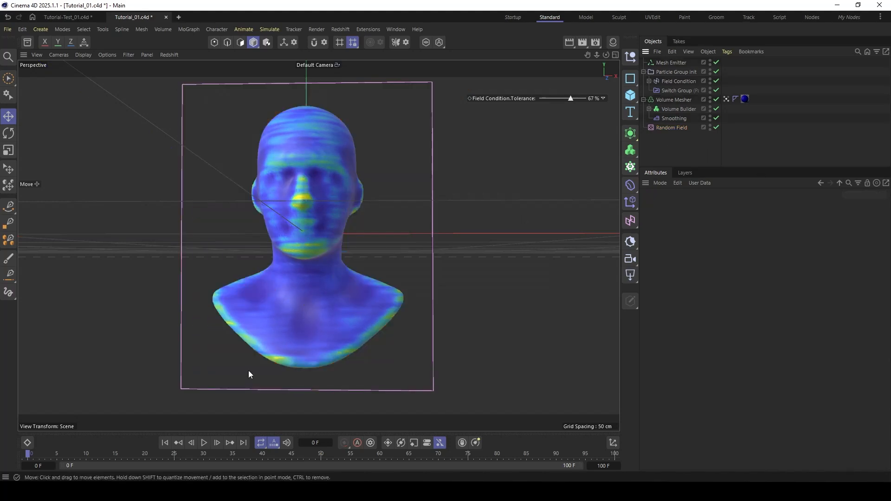
Step: Play and pause the horizontally stretched growth, inspect the bust from several angles, and rewind to the first frame
click(203, 443)
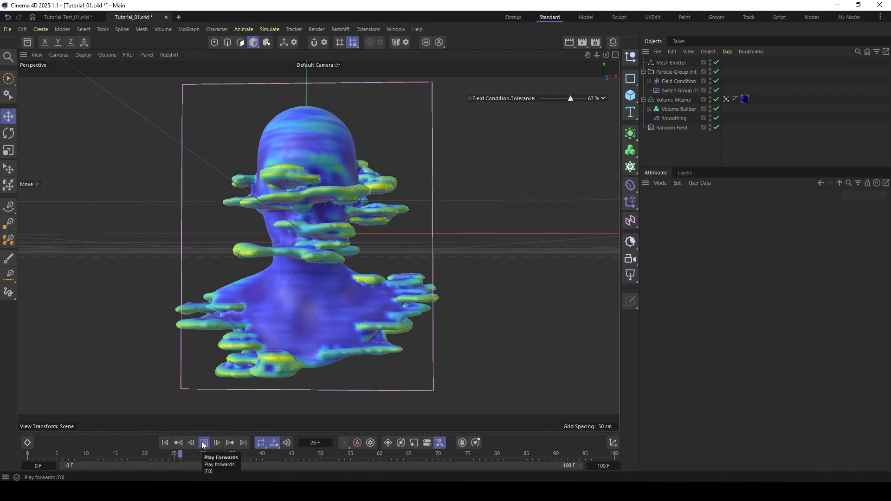
click(203, 443)
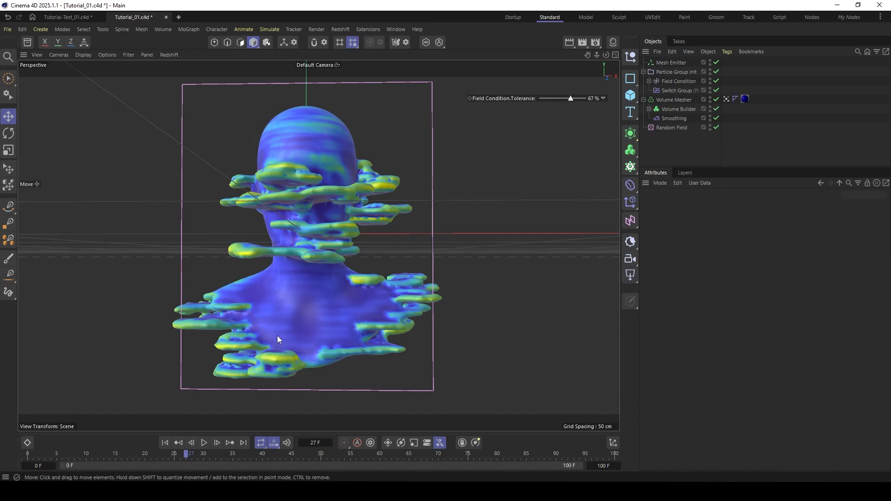
alt+drag(277, 335, 249, 394)
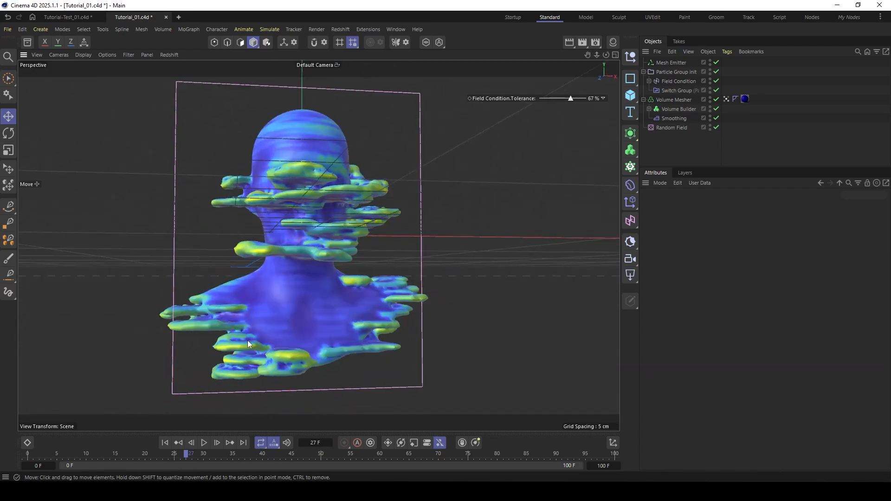
alt+drag(332, 317, 282, 302)
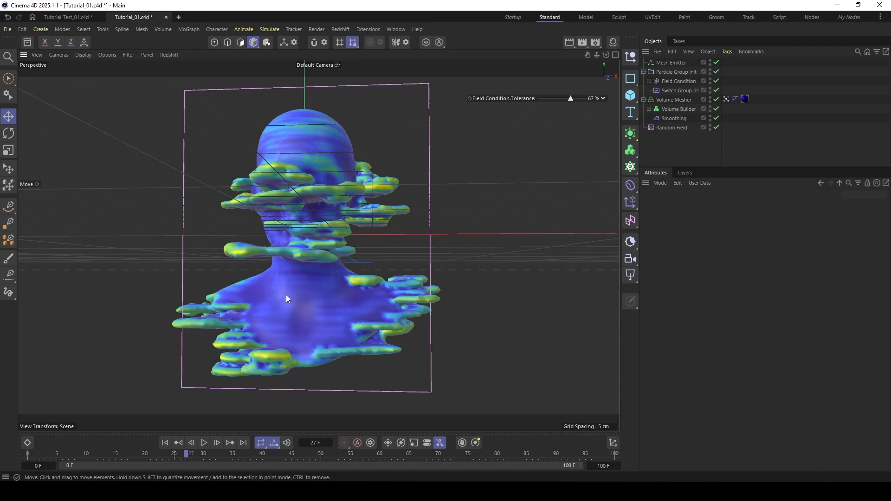
click(165, 442)
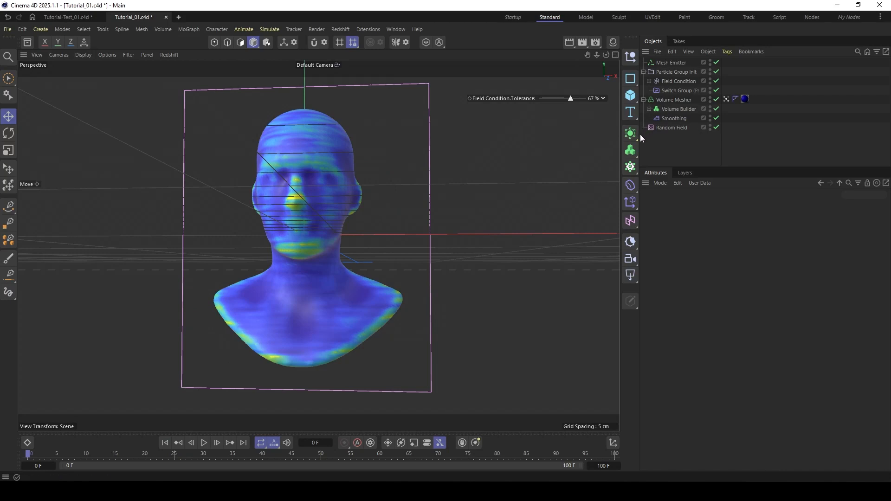
Step: Wrap the Volume Mesher in a Connect object and disable its Weld option
drag(639, 135, 617, 137)
click(647, 99)
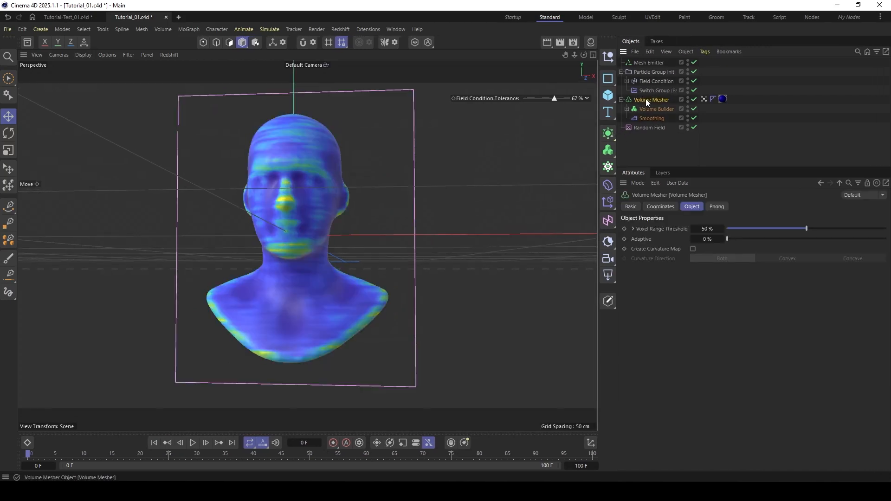
click(609, 134)
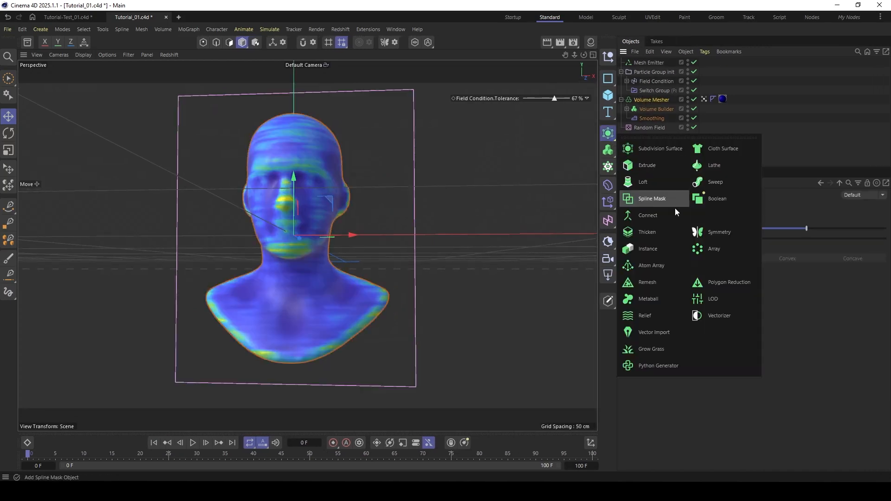
alt+click(648, 216)
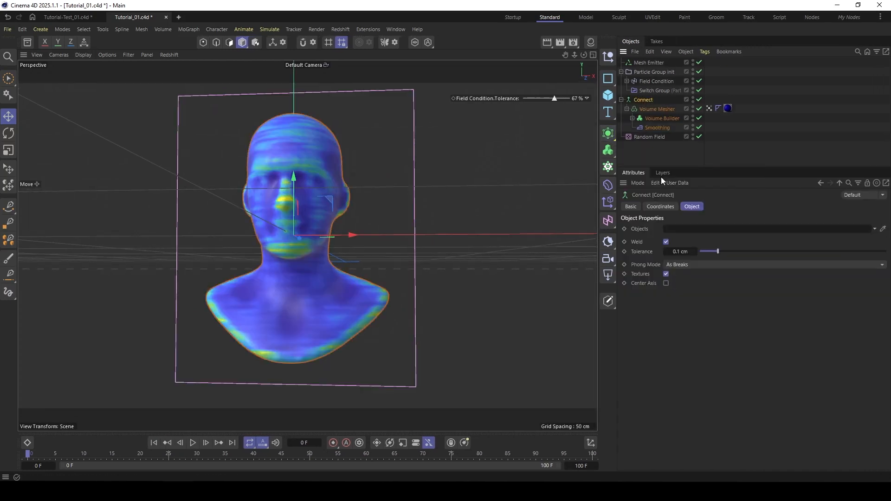
click(666, 241)
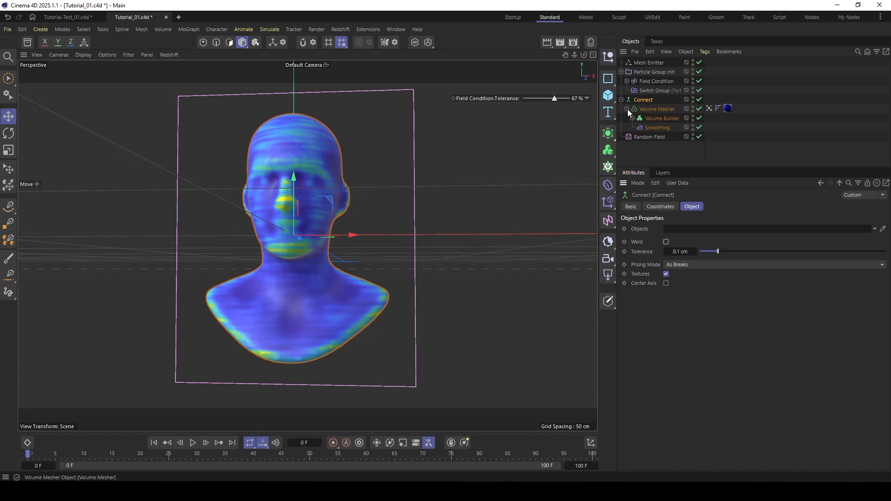
Step: Collapse the Volume Mesher hierarchy and add a Nodes Modifier to the scene
click(627, 109)
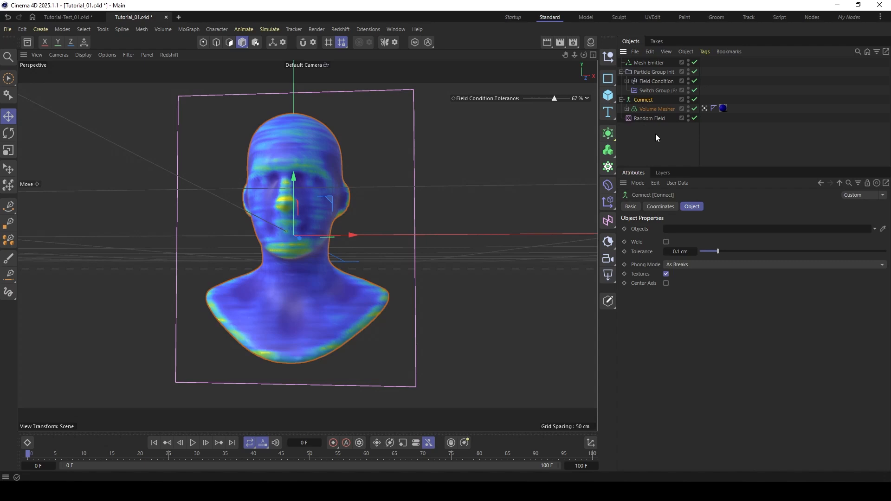
key(shift+c)
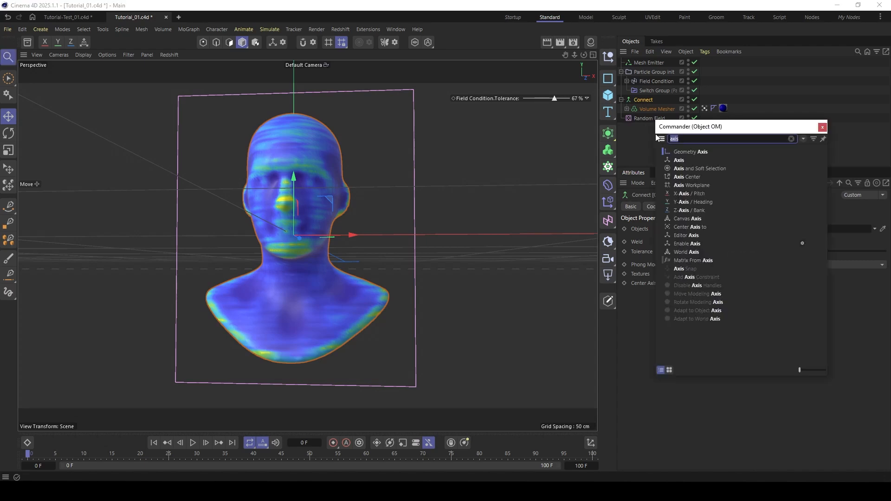
text(node mo)
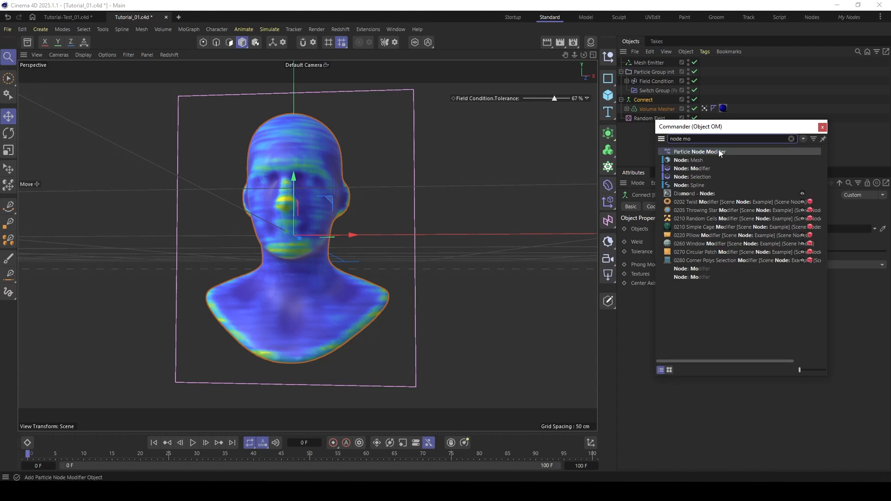
click(677, 168)
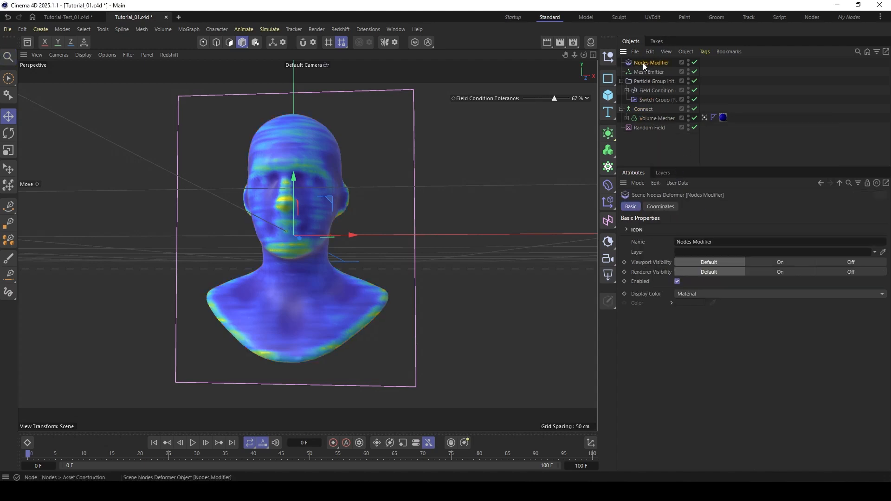
Step: Place the Nodes Modifier under the Connect object and open its node graph docked below the viewport, without the editor's own attribute pane
drag(642, 63, 636, 121)
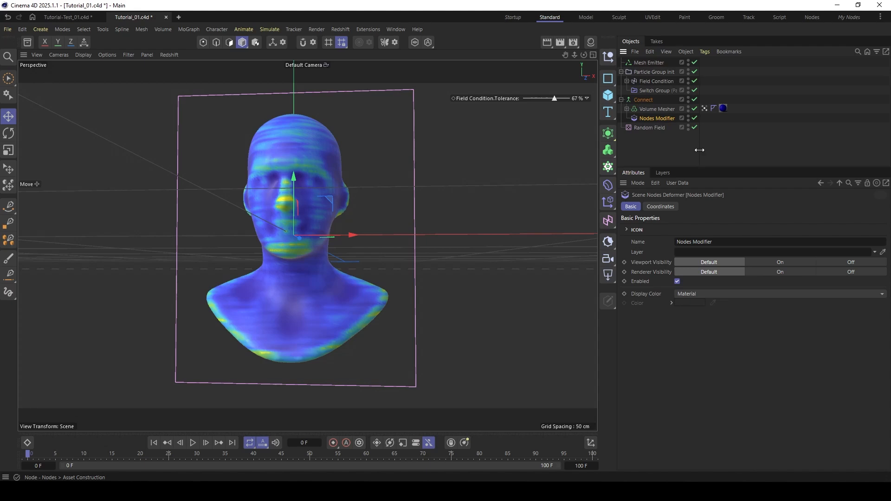
double_click(633, 118)
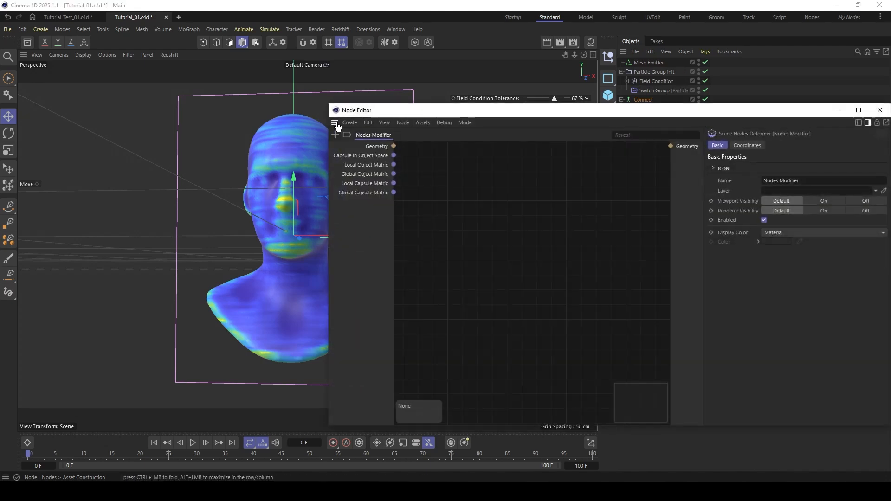
drag(337, 125, 208, 425)
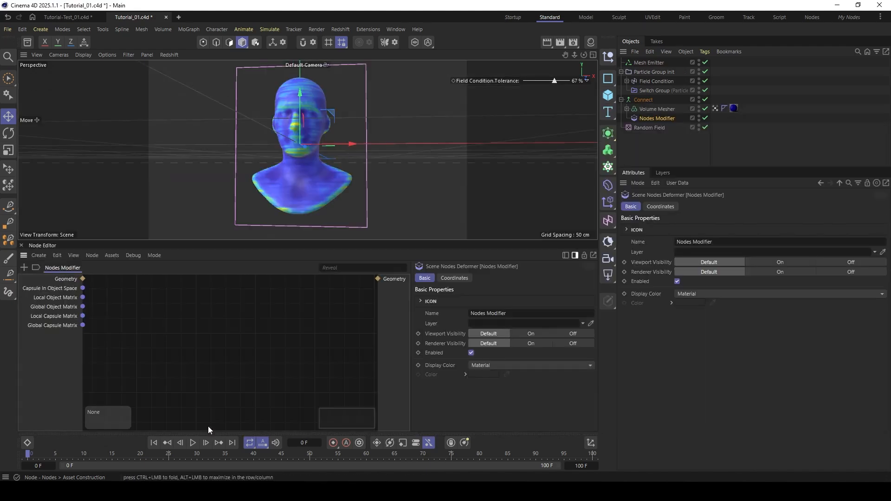
click(574, 254)
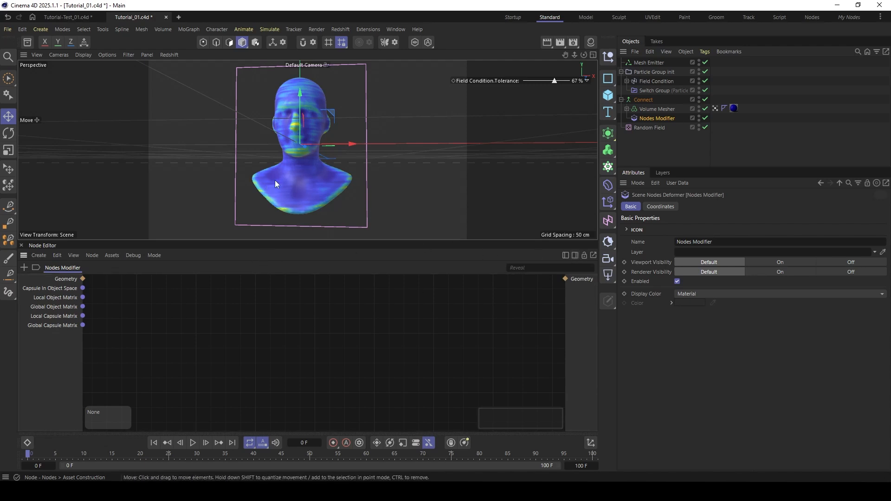
Step: Examine the color transitions along the lower edge and shoulder of the bust from several close angles
alt+drag(286, 179, 347, 179)
scroll(273, 177, up, 8)
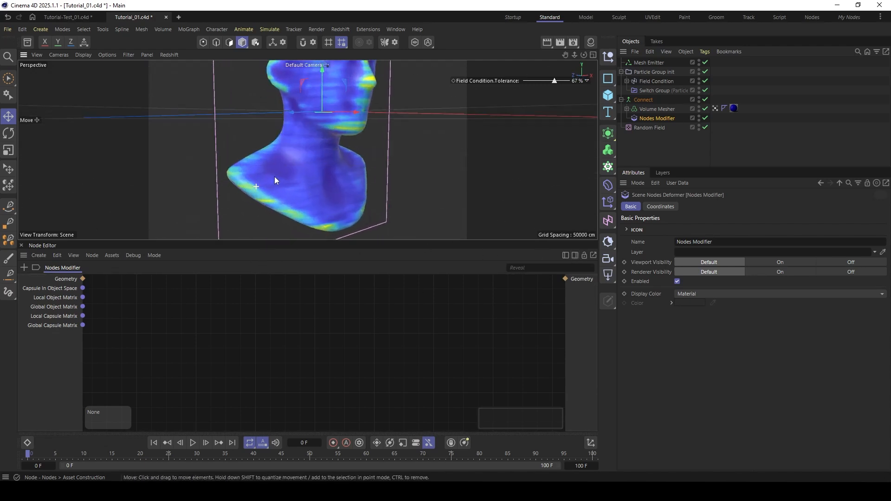
alt+drag(266, 149, 379, 159)
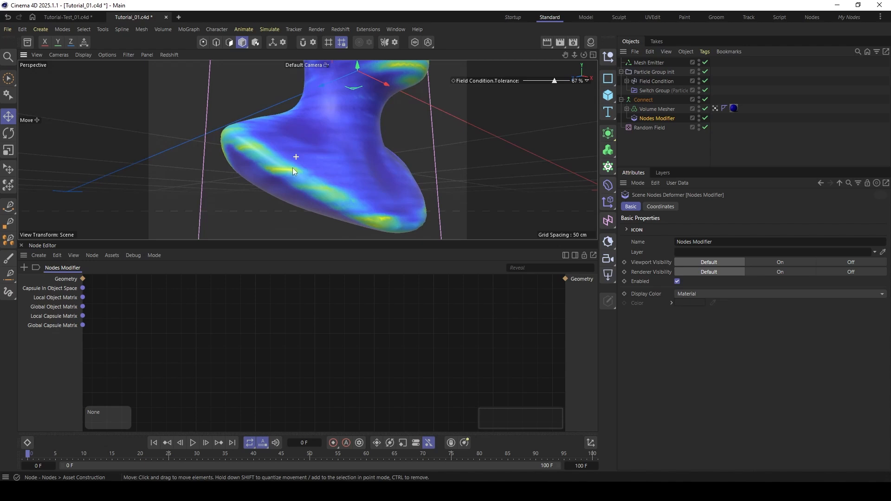
alt+drag(293, 159, 266, 136)
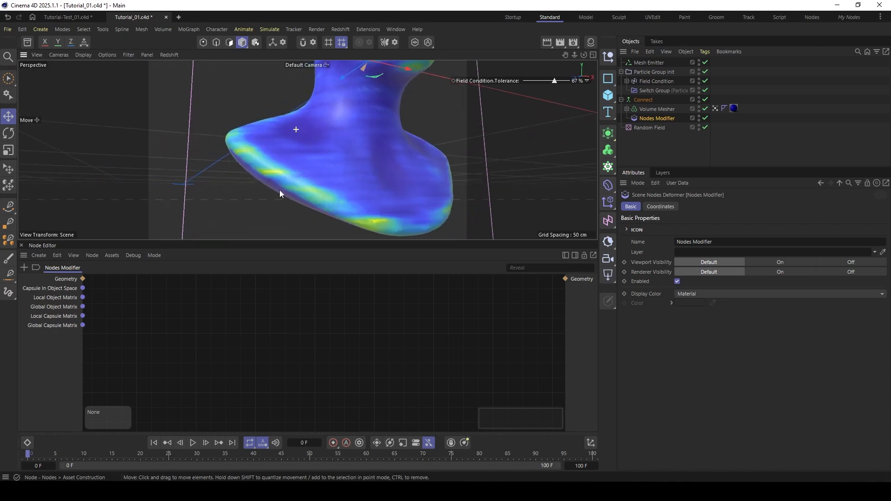
alt+drag(279, 191, 236, 163)
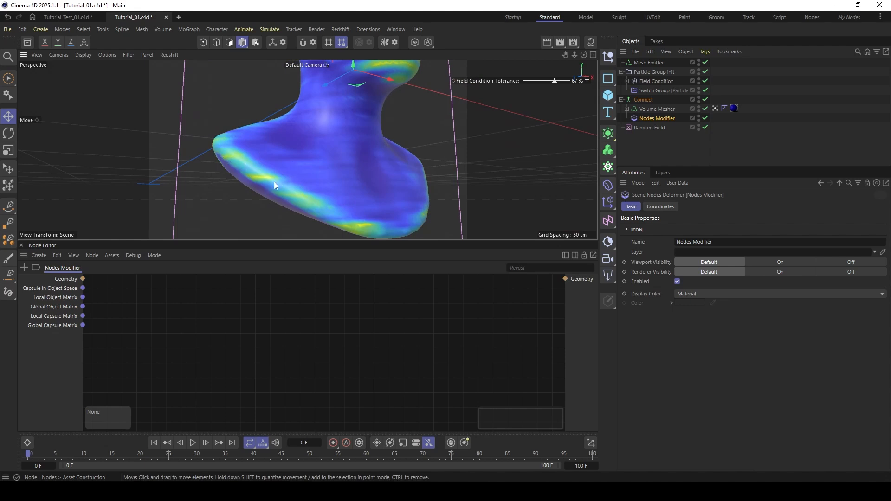
alt+drag(262, 146, 288, 150)
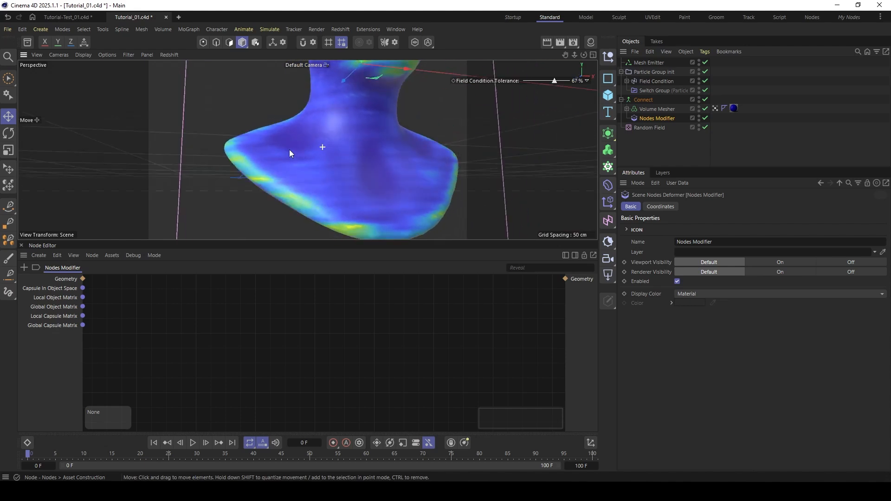
Step: Add a Points Modifier node and wire it between the graph's Geometry input and Geometry output
double_click(222, 326)
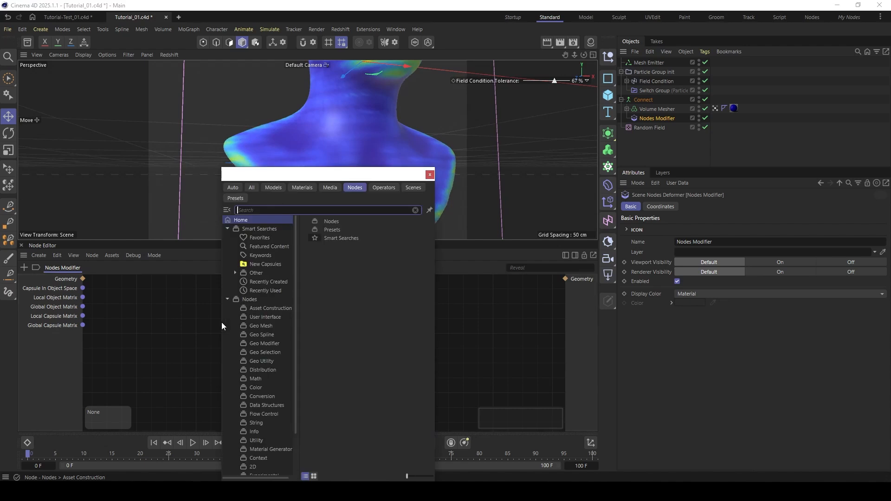
text(points)
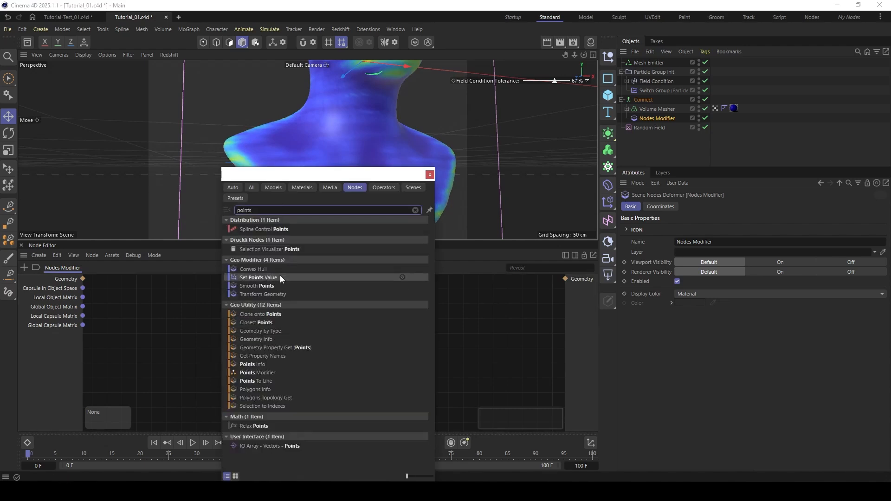
double_click(266, 373)
drag(216, 314, 224, 315)
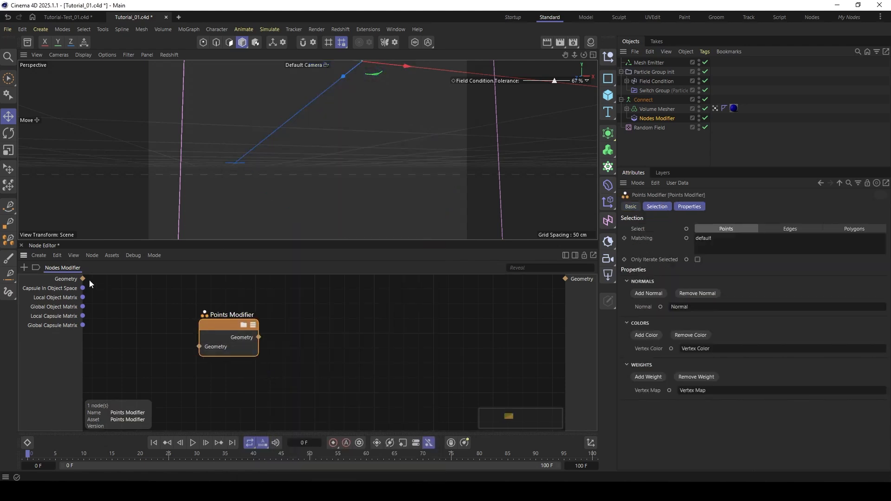
drag(84, 279, 205, 345)
drag(259, 340, 575, 277)
drag(230, 326, 260, 321)
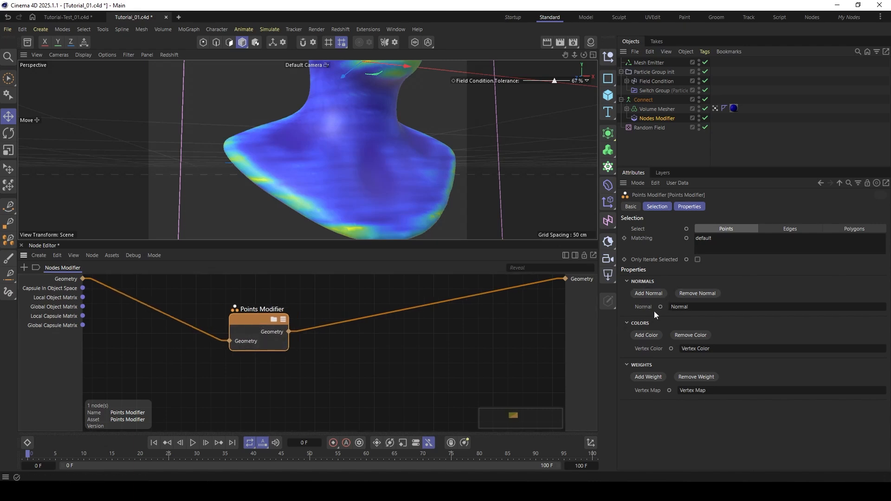
Step: Remove the Points Modifier's vertex color, rename its weight Vertex Map 1, and add a second weight named Vertex Map 2
click(695, 335)
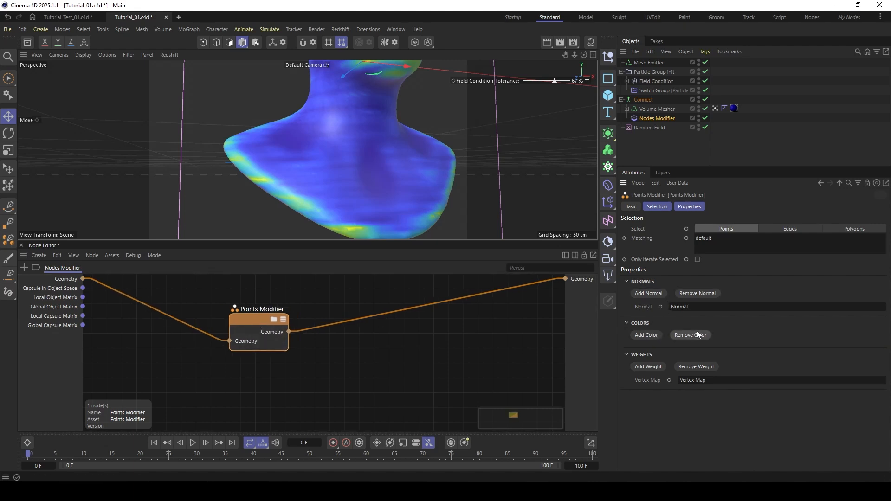
click(691, 380)
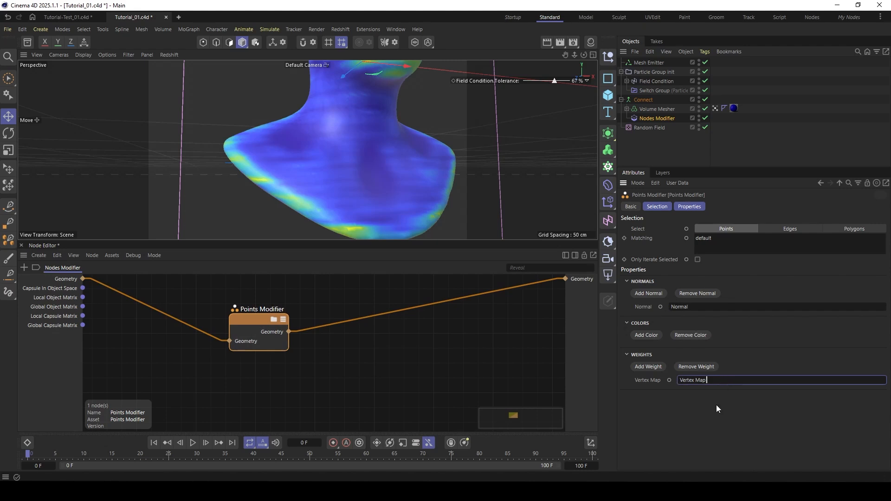
text(1)
key(Return)
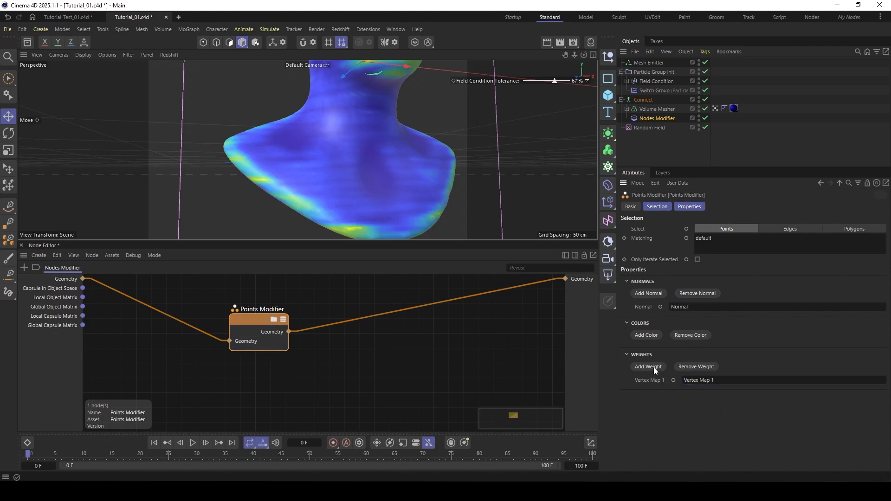
click(651, 367)
double_click(741, 391)
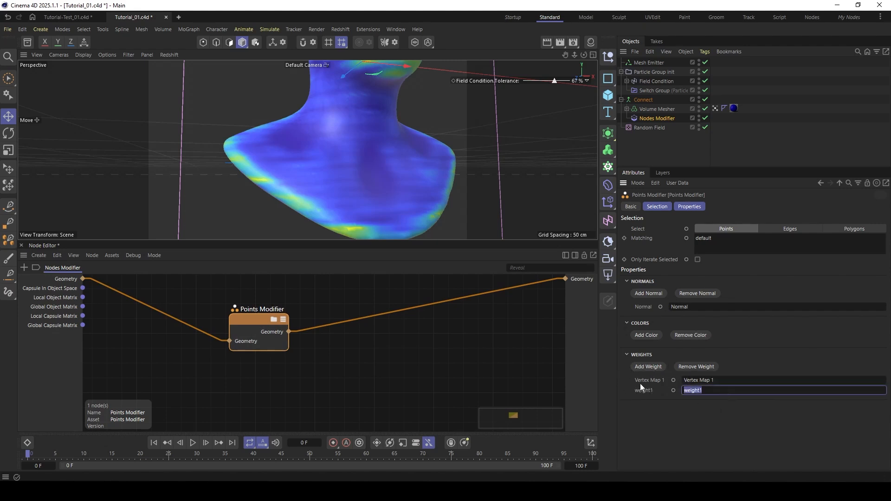
text(Vertex Map 2)
key(Return)
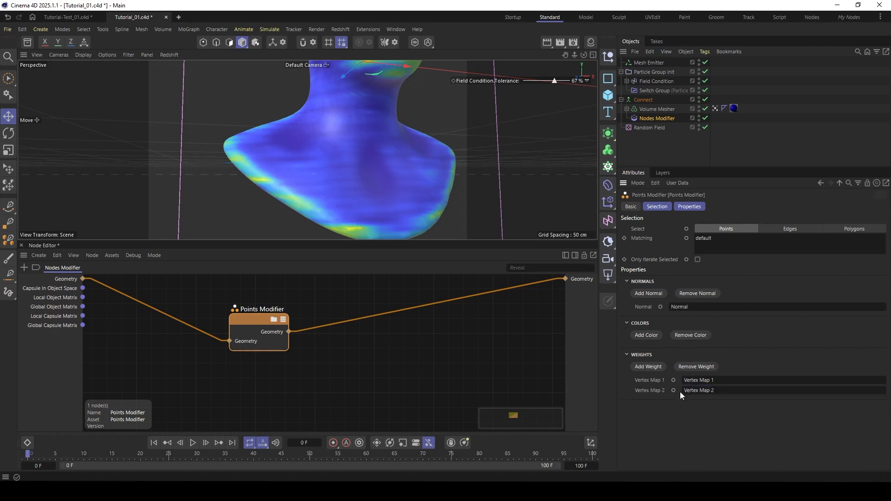
Step: Inside the Points Modifier, connect the Vertex Map 1 input to the Vertex Map 2 output and preview the Connect object's new vertex map
double_click(246, 324)
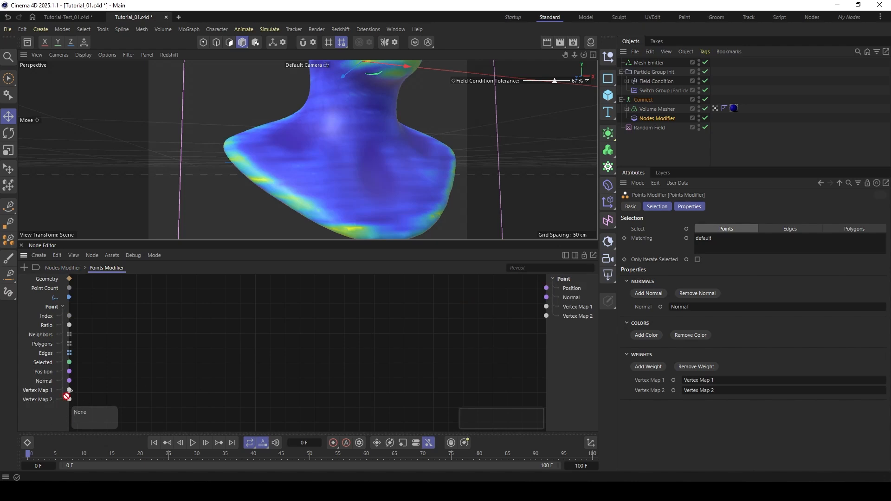
drag(69, 390, 546, 316)
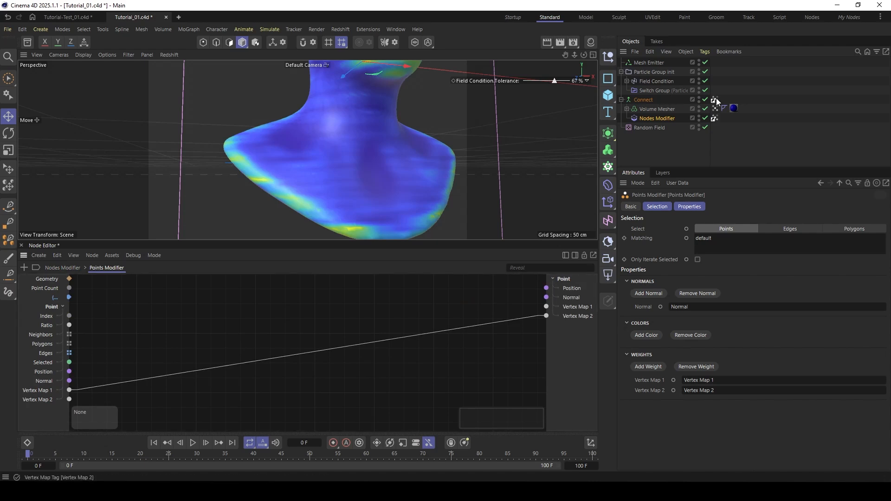
click(715, 99)
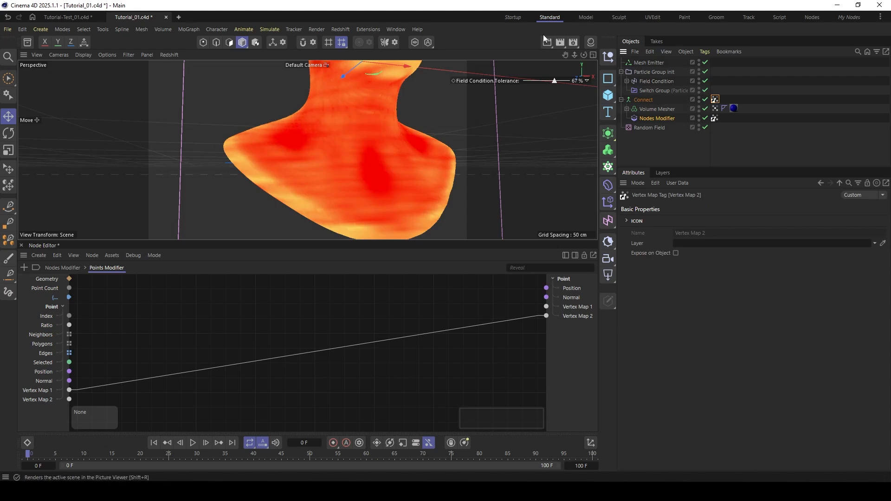
Step: Assign Vertex Map 2 as the attribute name of the Vertex Attribute node in the Mat material
click(588, 42)
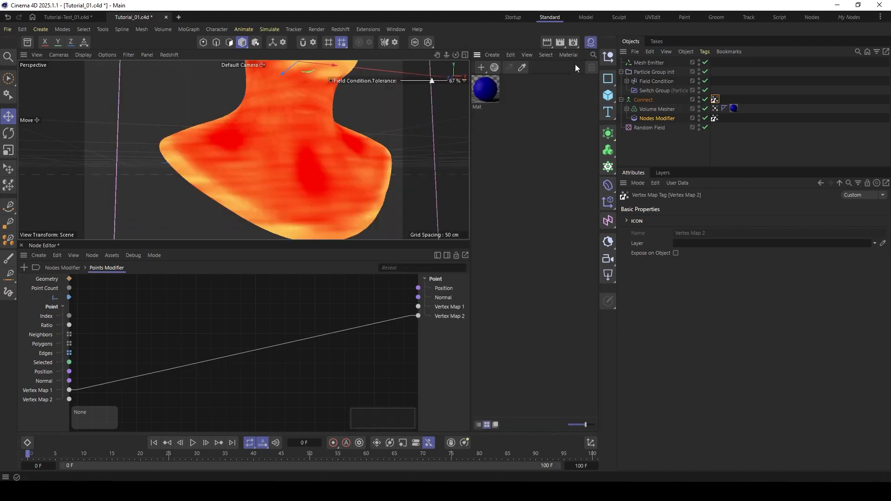
click(487, 88)
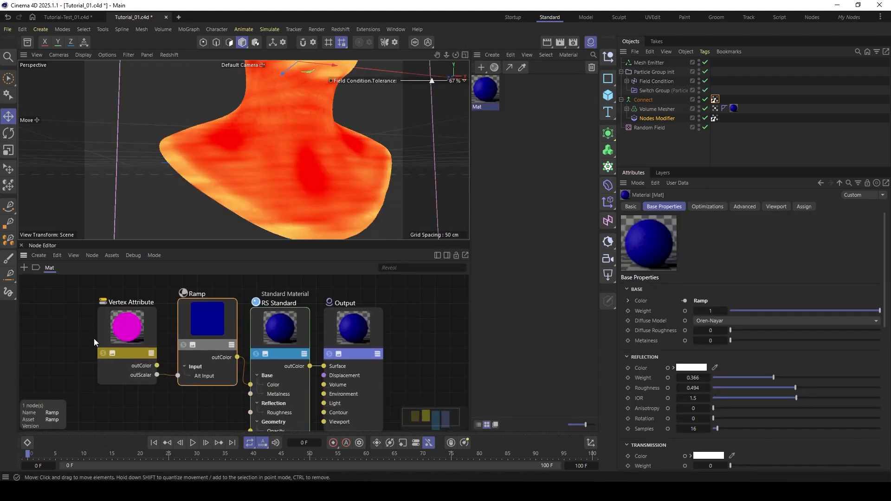
click(103, 340)
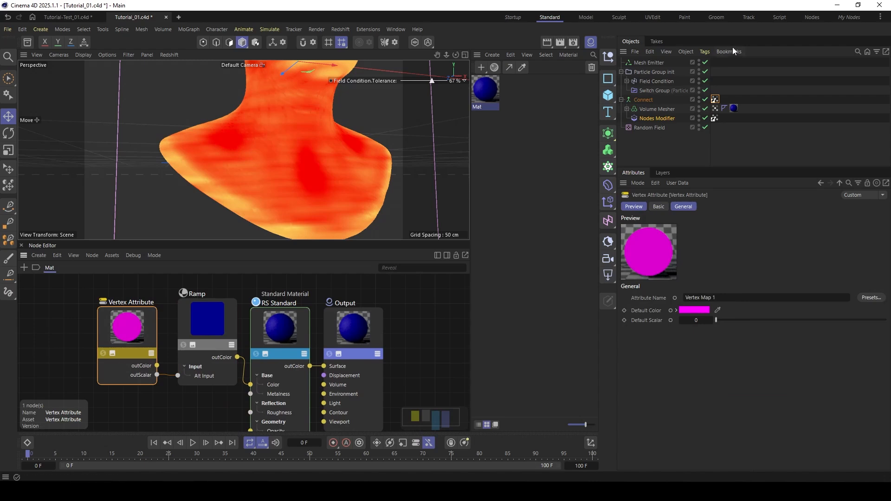
drag(714, 99, 730, 300)
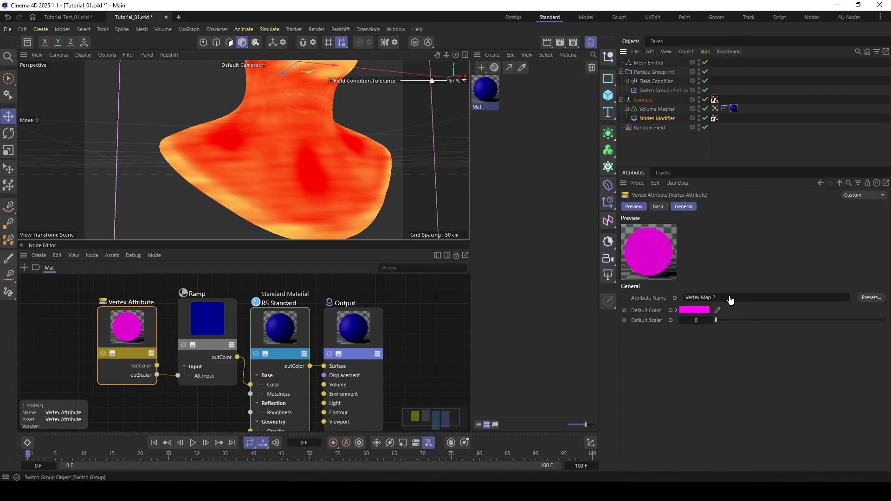
Step: Hide the material list and reopen the Points Modifier's inner graph in the Nodes Modifier
click(655, 118)
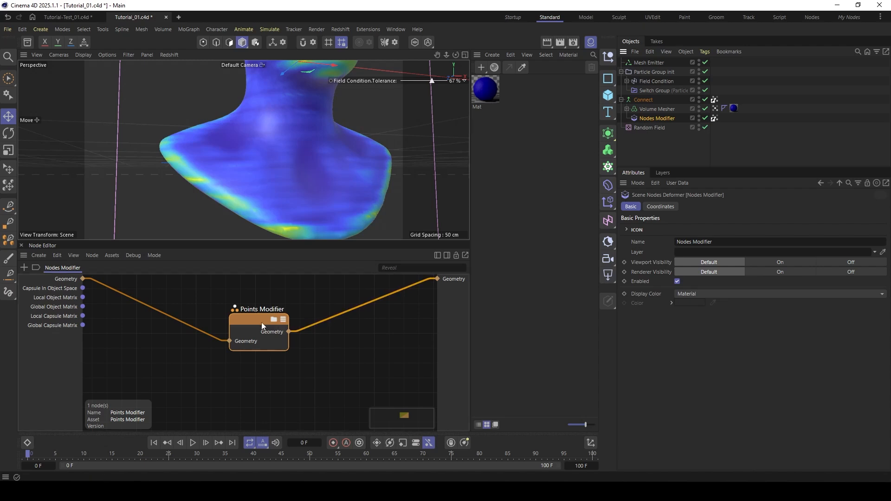
click(590, 41)
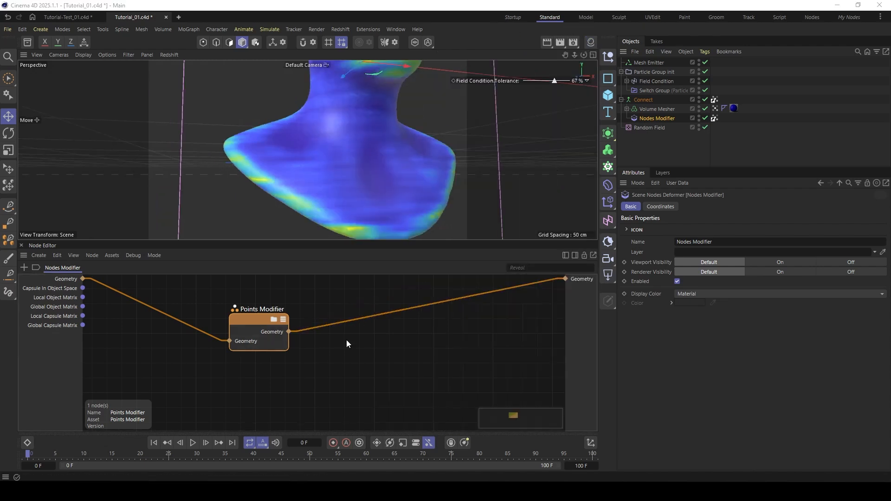
double_click(256, 323)
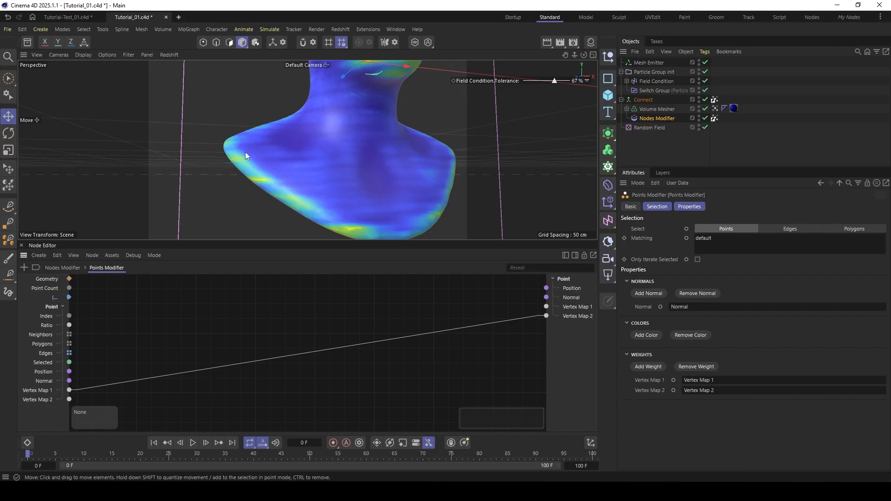
Step: Sketch white normal arrows with Doodle Paint, pointing outward from the shoulder's upper surface and its underside
alt+drag(296, 150, 253, 140)
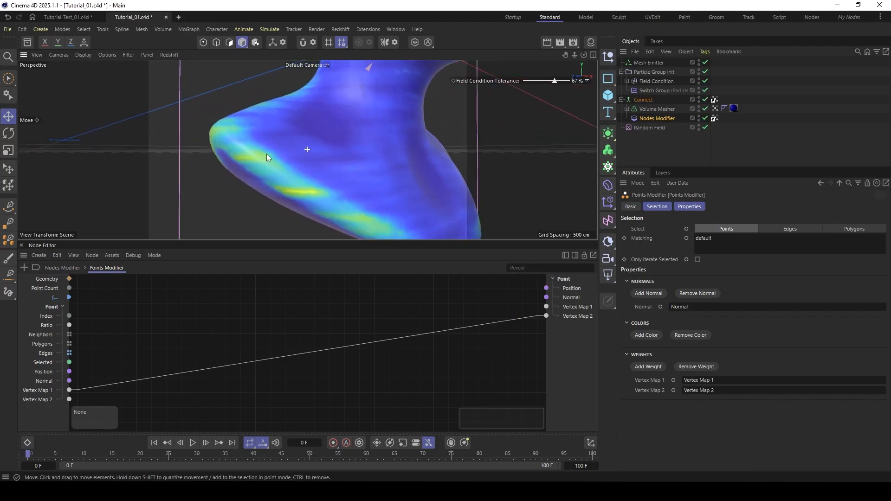
click(8, 292)
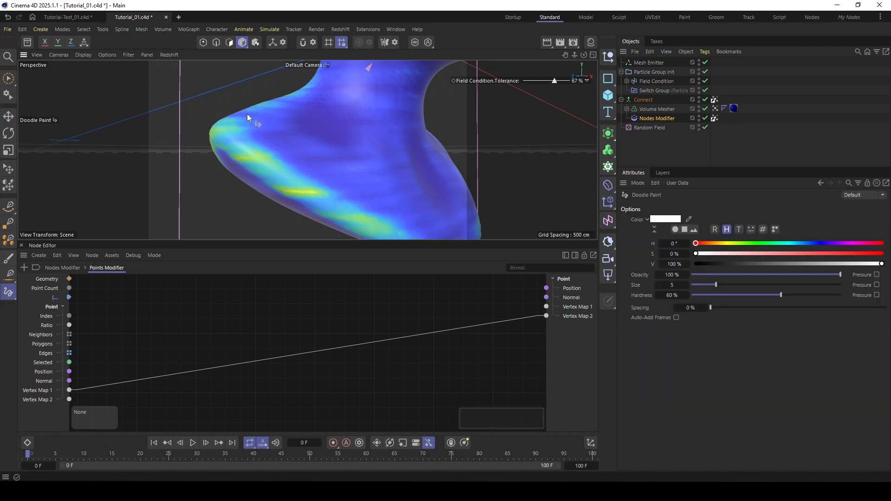
mouse_move(247, 115)
mouse_down()
mouse_move(234, 86)
mouse_move(250, 87)
mouse_up()
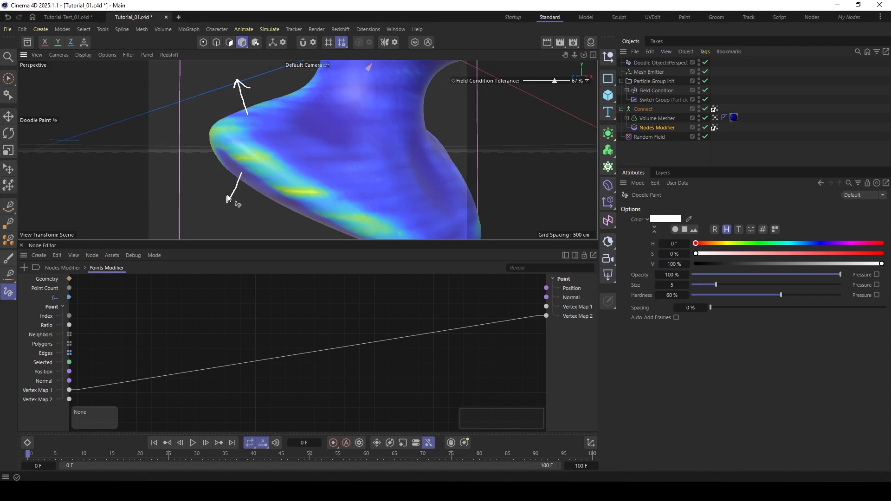
drag(227, 198, 227, 205)
Step: Set the doodle color to green and sketch vertical arrows beside the white ones, labelled 0.9 above the shoulder and -0.8 below
drag(741, 243, 751, 243)
drag(825, 253, 831, 254)
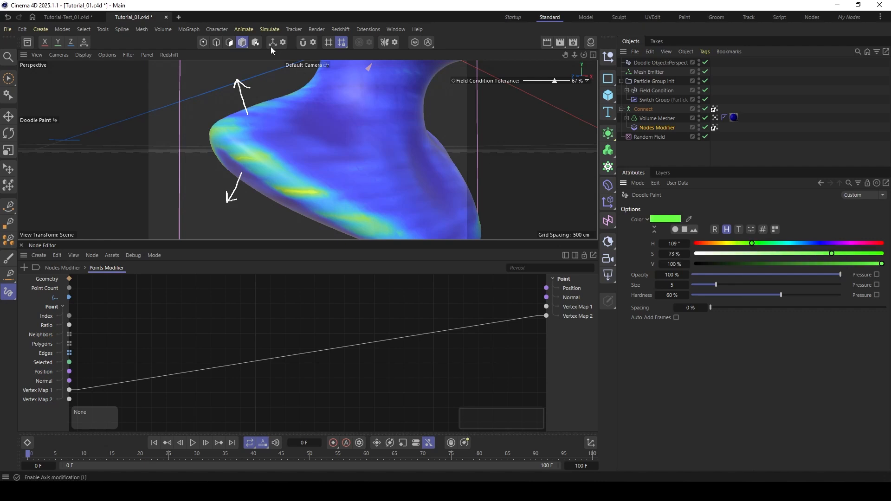
drag(249, 115, 249, 78)
drag(250, 78, 257, 83)
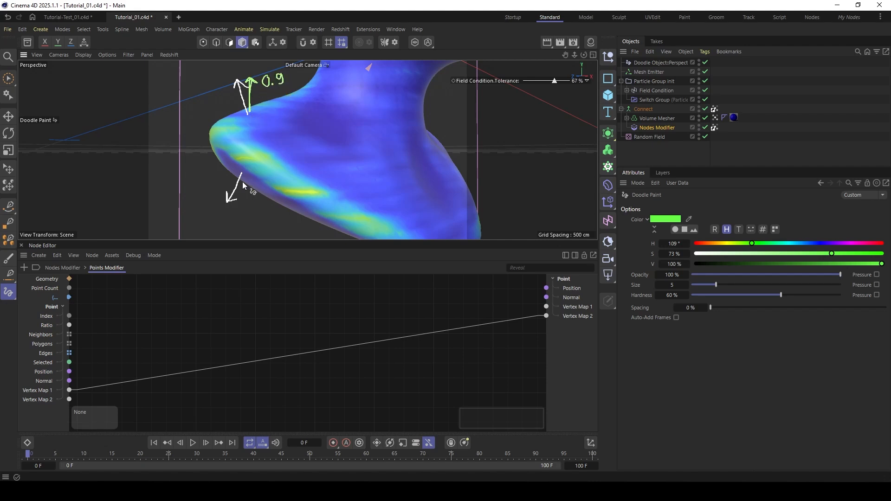
mouse_move(242, 174)
mouse_down()
mouse_move(241, 201)
mouse_move(257, 189)
mouse_move(249, 184)
mouse_move(268, 184)
mouse_up()
click(262, 185)
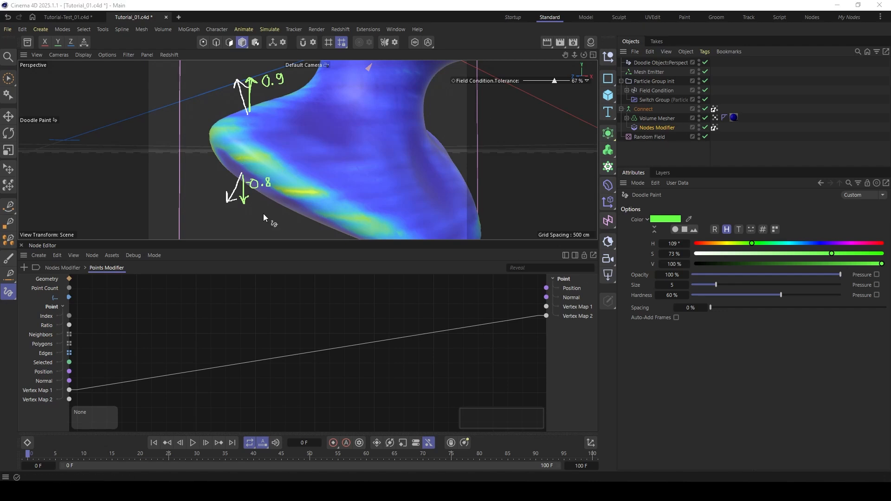
Step: Add a Value node to the Points Modifier graph and set its data type to Vector
click(45, 381)
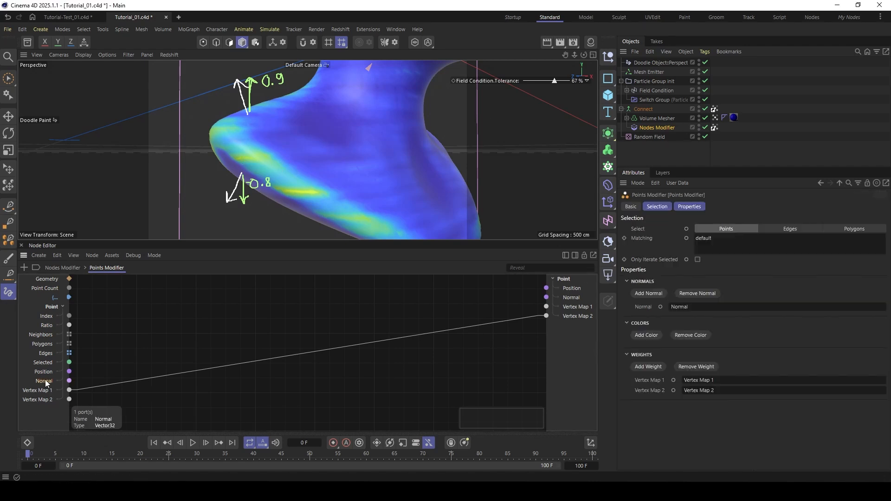
double_click(125, 339)
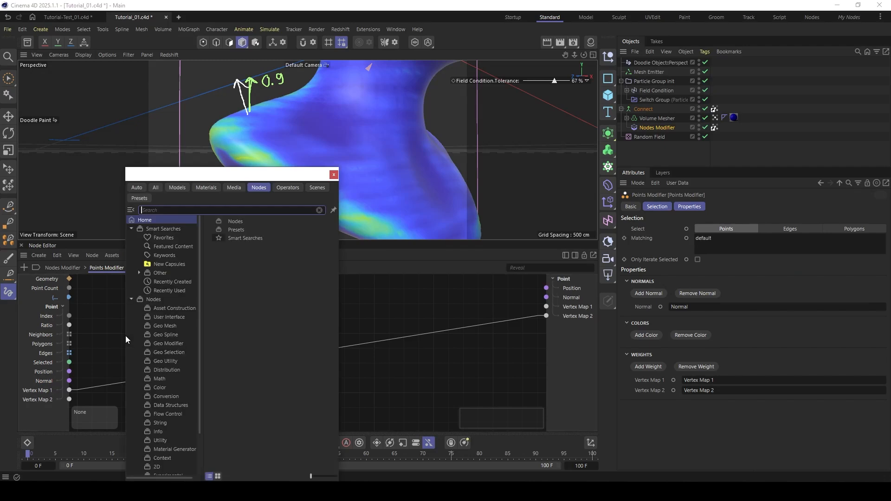
text(value)
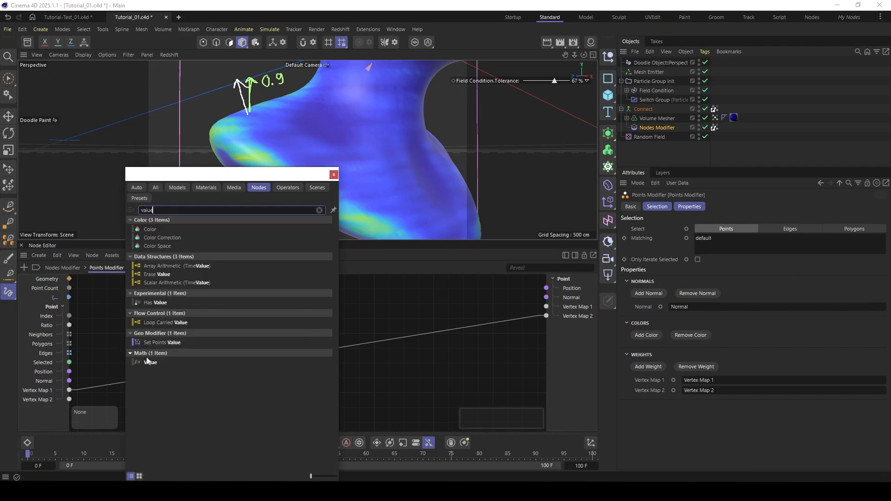
double_click(149, 361)
drag(121, 336, 124, 336)
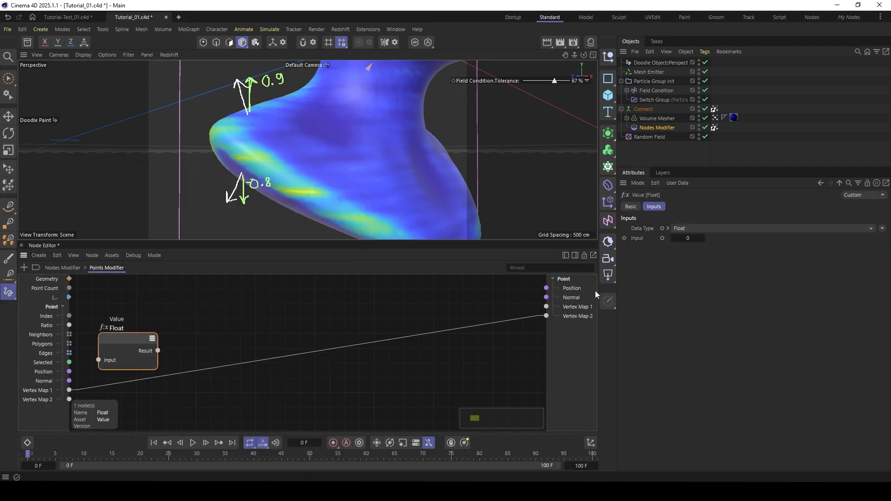
click(718, 232)
click(696, 357)
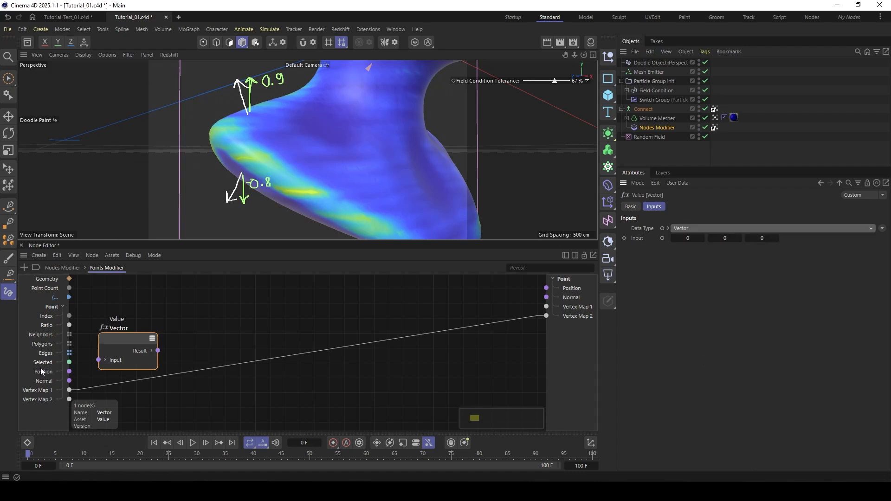
Step: Feed the point Normal into the vector Value node and expand its result into X, Y and Z components
drag(69, 381, 99, 360)
drag(124, 340, 116, 323)
click(144, 339)
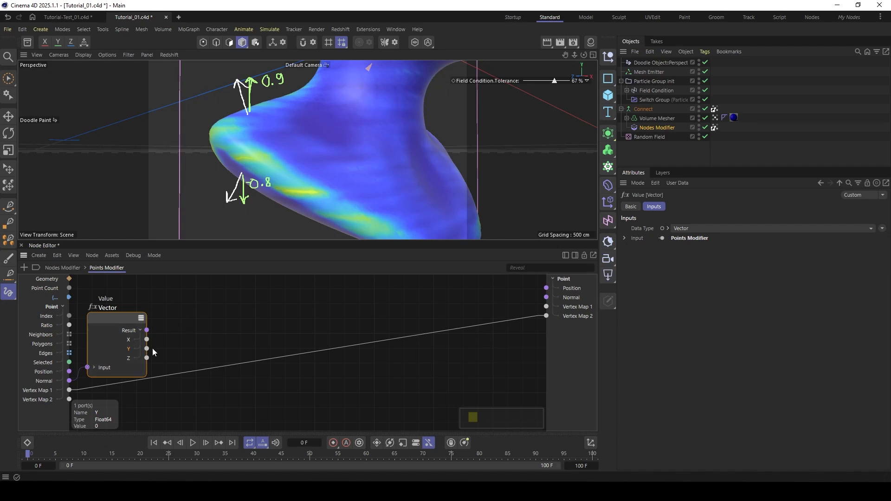
Step: Add a Range Mapper node beside the vector node and connect the Y component to its Input
double_click(187, 332)
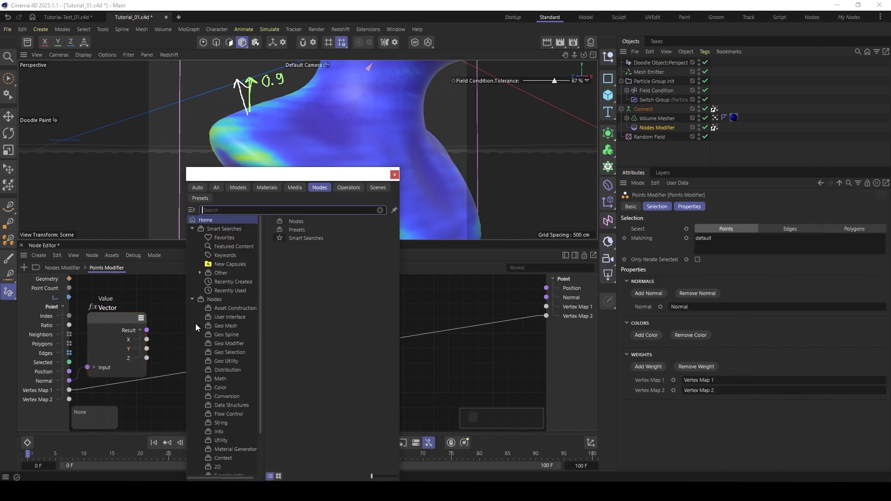
text(ra)
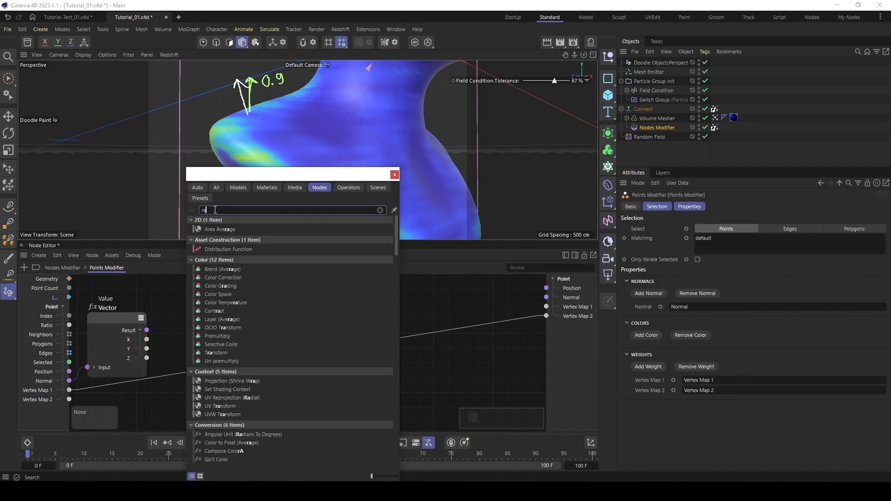
text(ng)
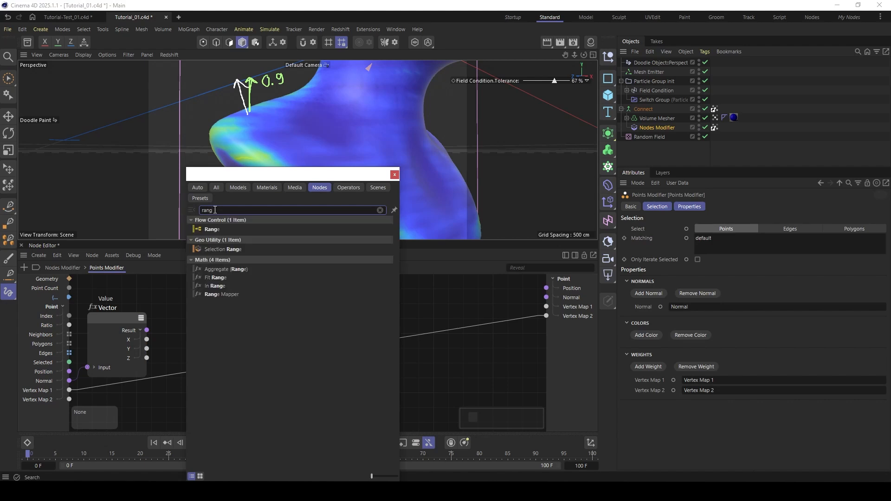
double_click(217, 293)
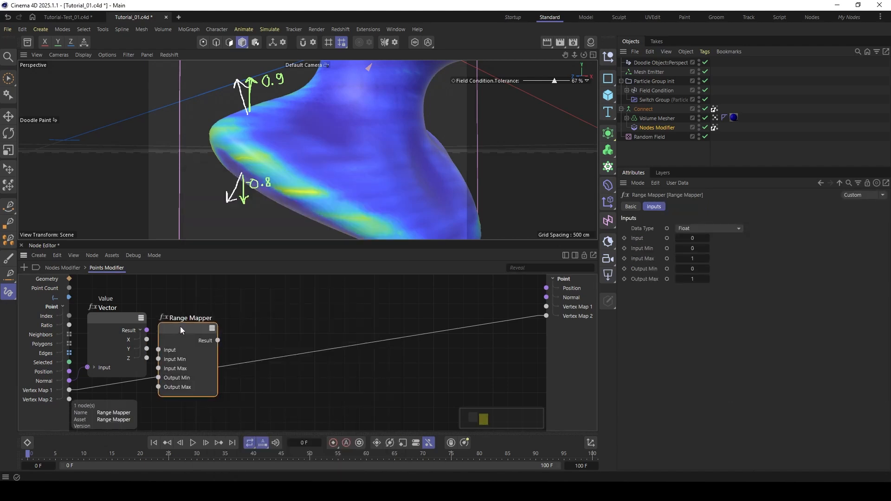
drag(157, 342, 179, 314)
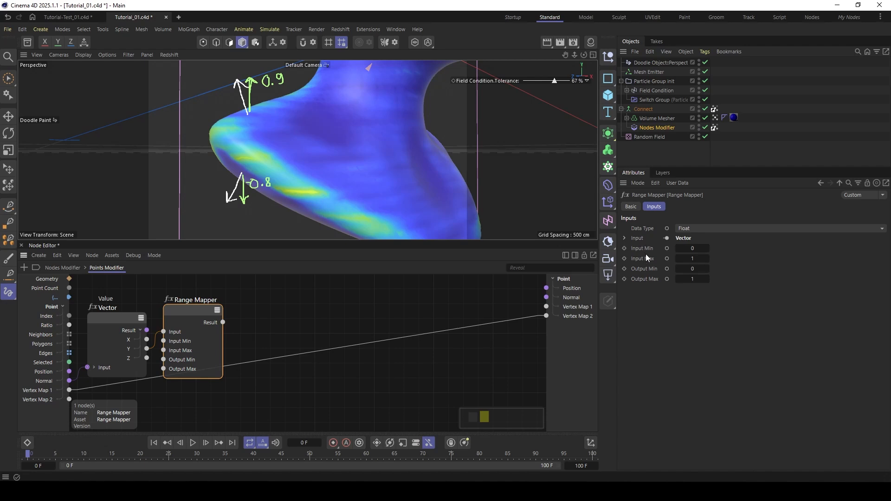
Step: Set the Range Mapper's Input Min to -1 and route its result to the Vertex Map 2 output
click(695, 248)
text(-1)
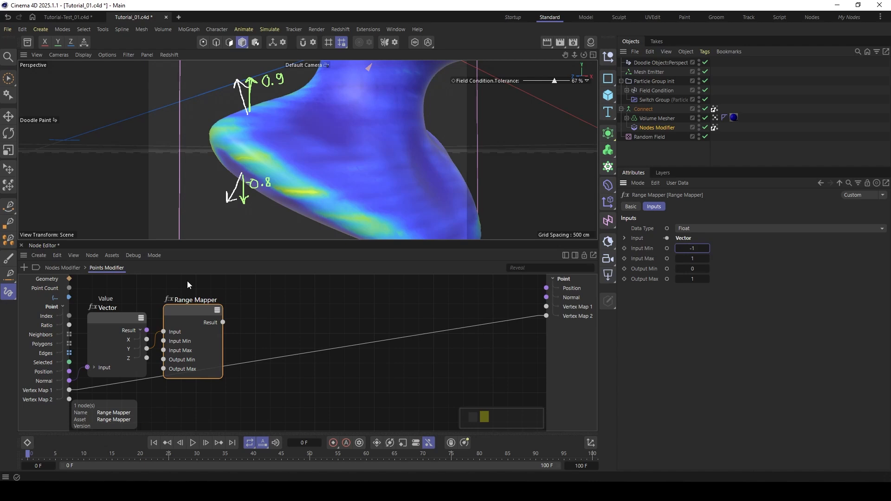
drag(222, 323, 552, 315)
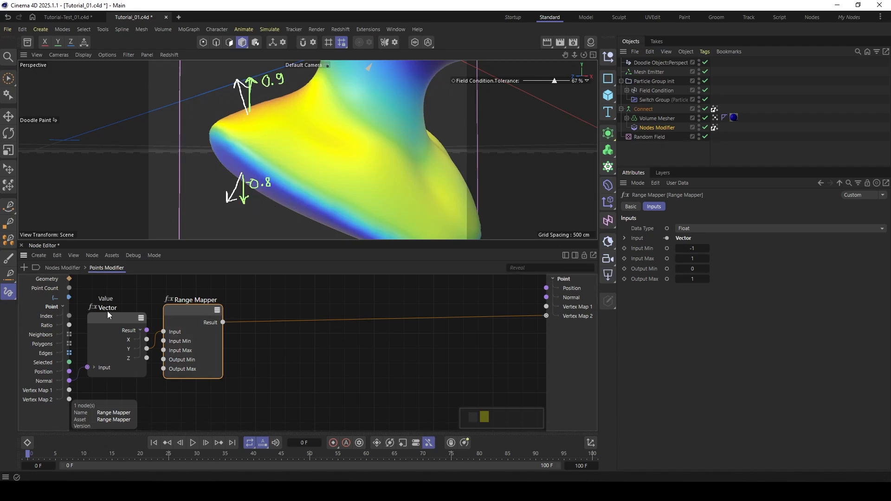
Step: Space out the two nodes and expose the Range Mapper's Output Min as a graph input named Mask Min
drag(108, 314, 110, 292)
drag(179, 308, 191, 307)
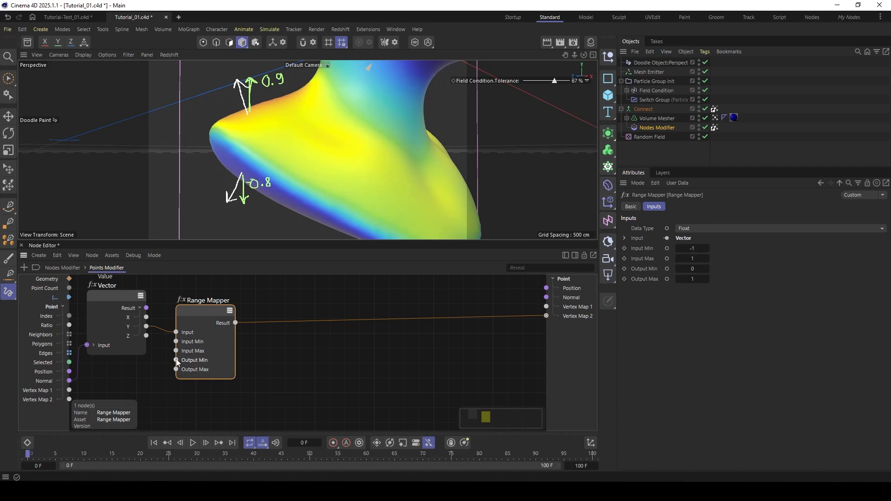
drag(177, 361, 49, 415)
click(72, 425)
double_click(44, 410)
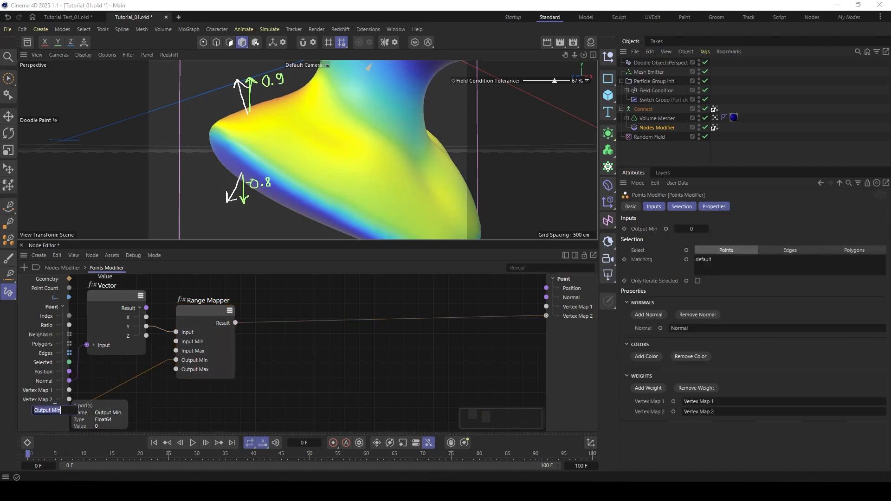
text(Mask Min)
key(Return)
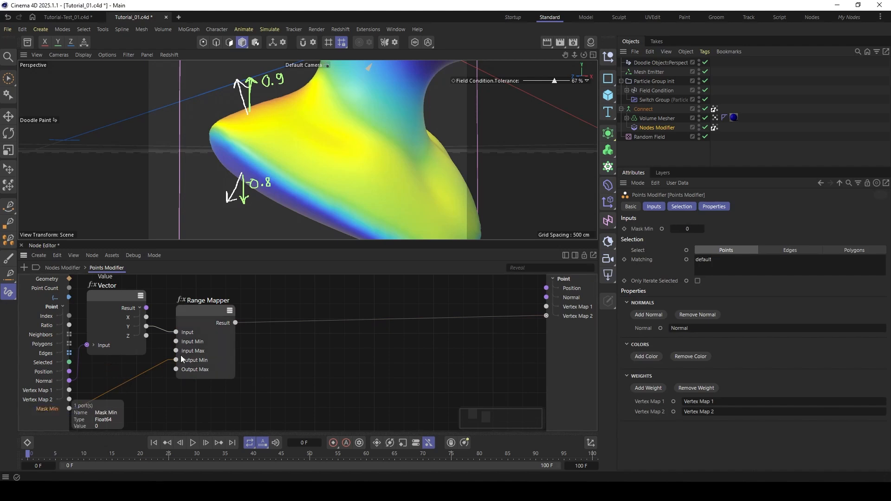
Step: Expose the Range Mapper's Output Max as a graph input named Mask Max
drag(176, 369, 50, 420)
double_click(50, 419)
text(Mas)
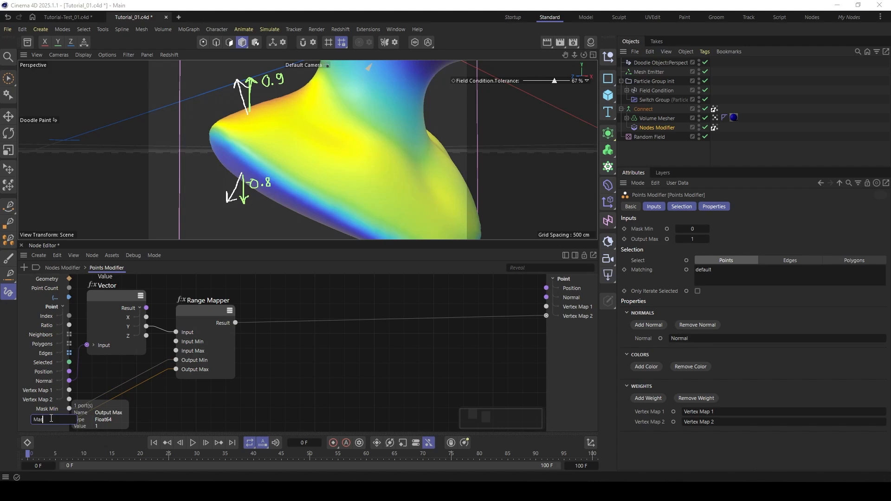
text(k max)
drag(56, 420, 48, 422)
text(Max)
key(Return)
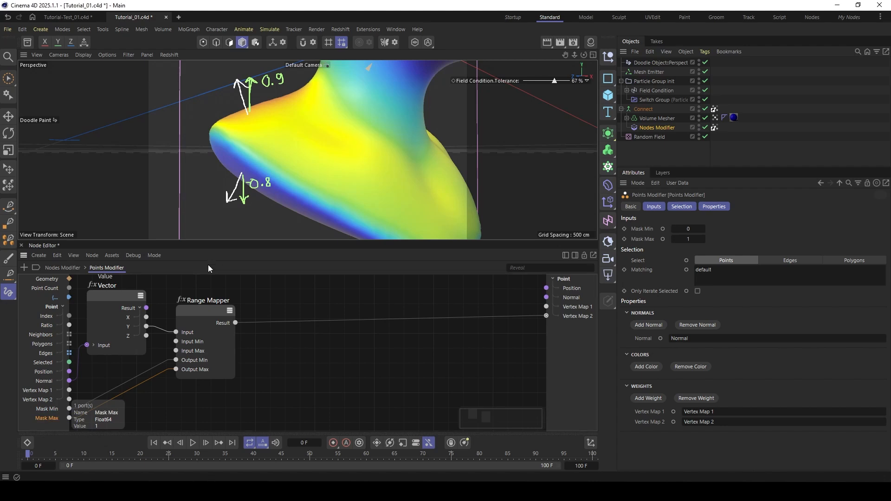
Step: Add a Clamp node after the Range Mapper and feed the mapped result into its Input
drag(194, 312, 189, 309)
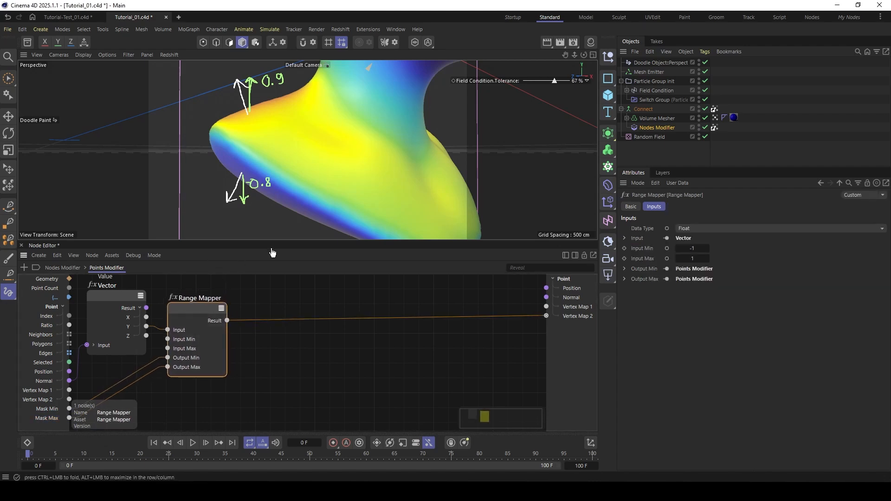
double_click(257, 344)
text(clamp)
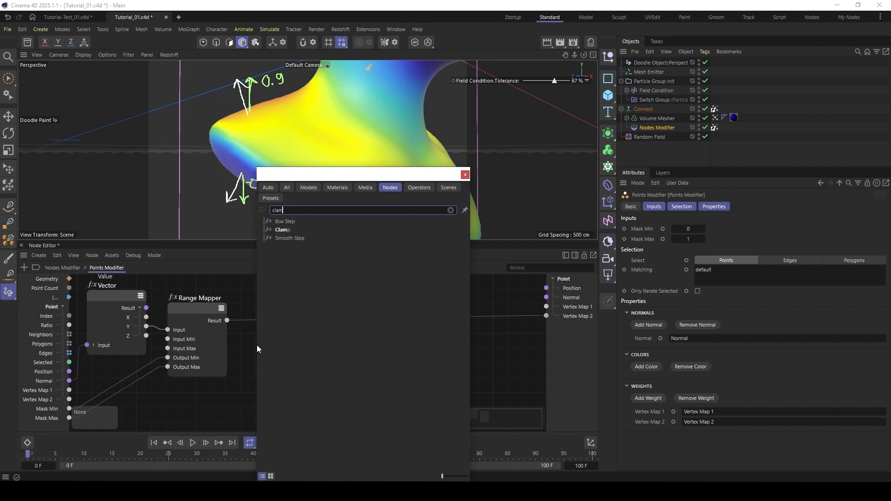
click(284, 230)
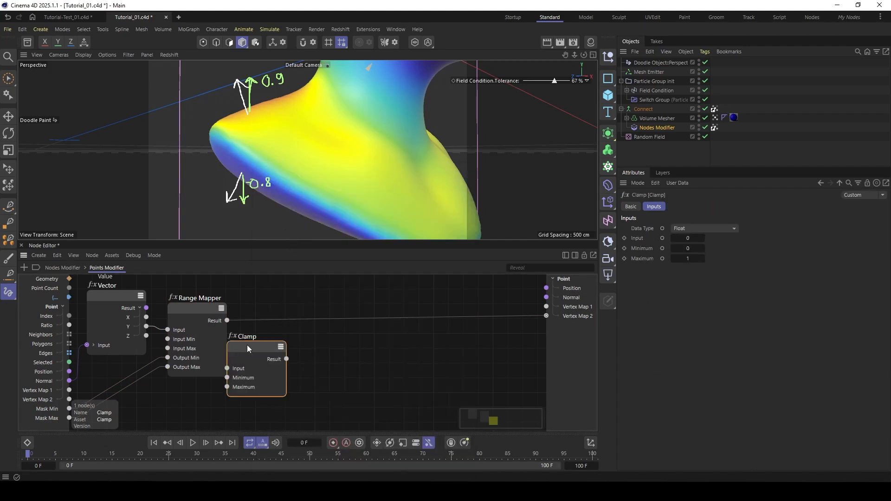
drag(247, 344, 258, 316)
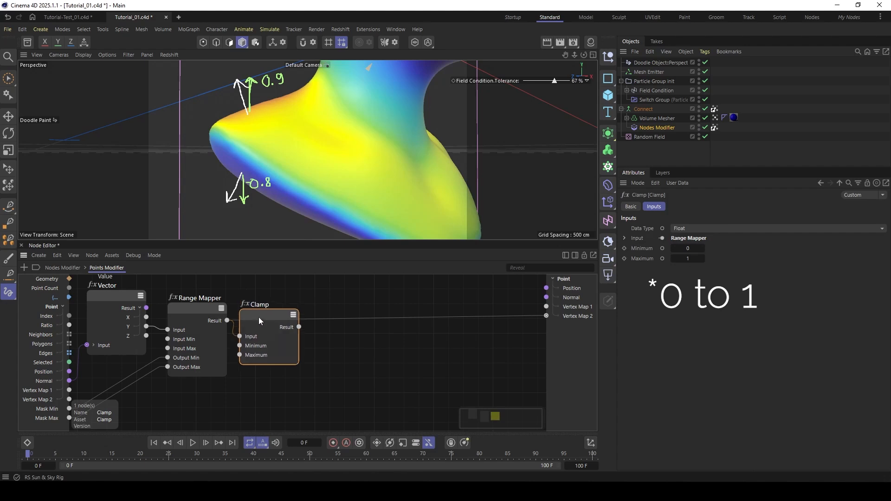
Step: Add a Spline Mapper node after the Clamp, feed it the clamped result and route its output to Vertex Map 2
click(350, 339)
double_click(349, 338)
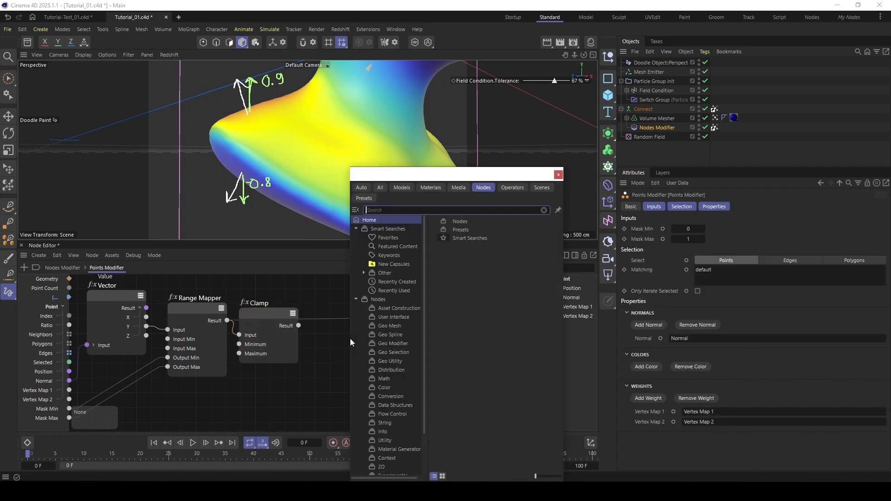
text(spline)
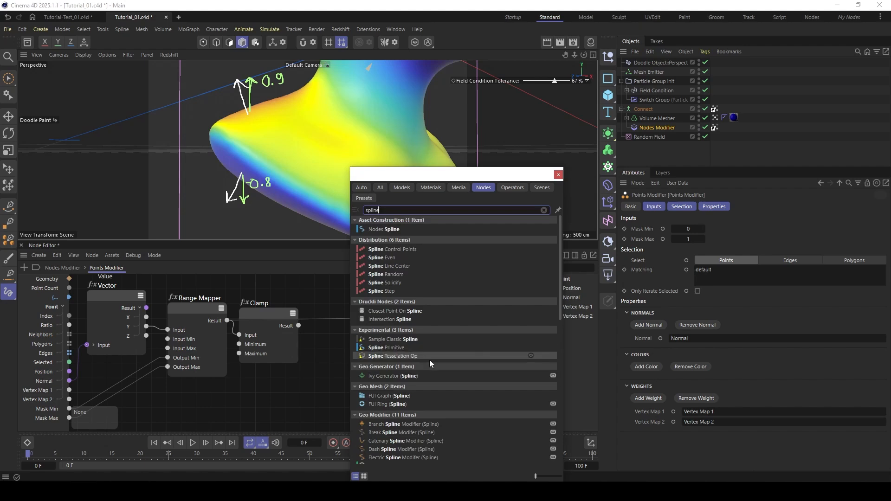
scroll(430, 360, down, 5)
double_click(397, 458)
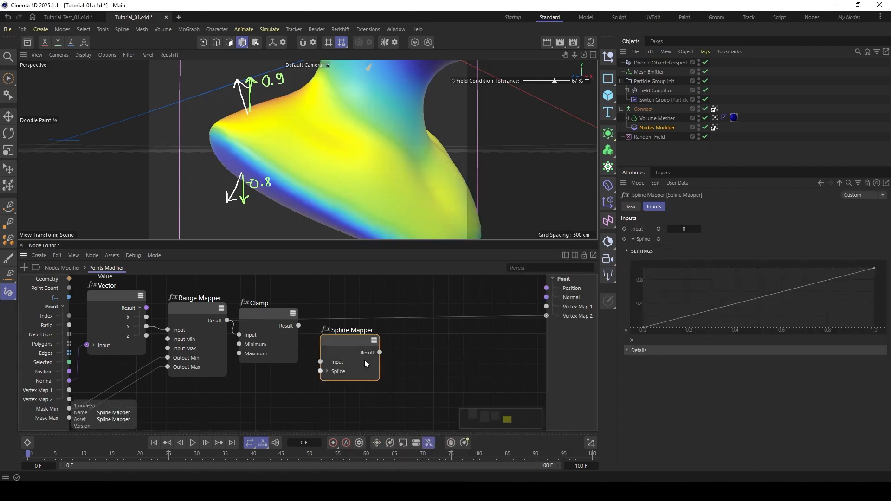
drag(298, 326, 321, 361)
drag(342, 340, 335, 322)
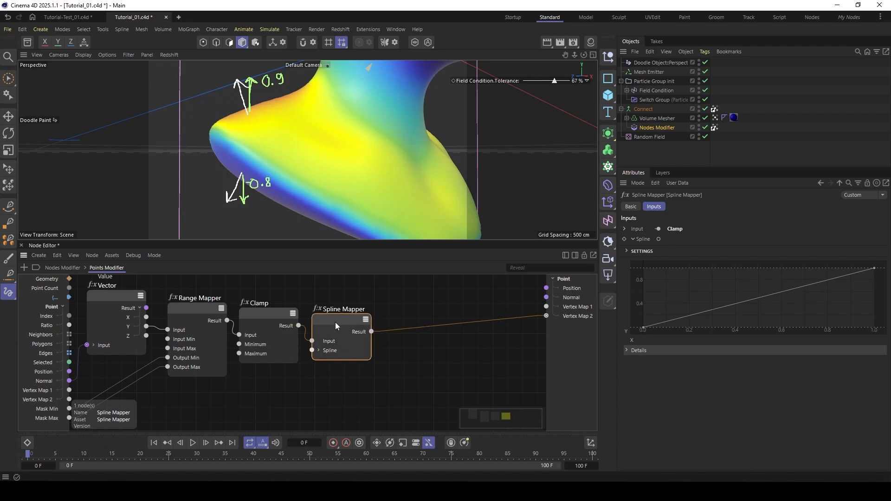
Step: Bend the start of the Spline Mapper's curve slightly upward and expose its Spline port as a graph input
click(643, 328)
mouse_move(690, 318)
mouse_down()
mouse_move(687, 283)
mouse_move(699, 313)
mouse_move(695, 288)
mouse_move(696, 306)
mouse_up()
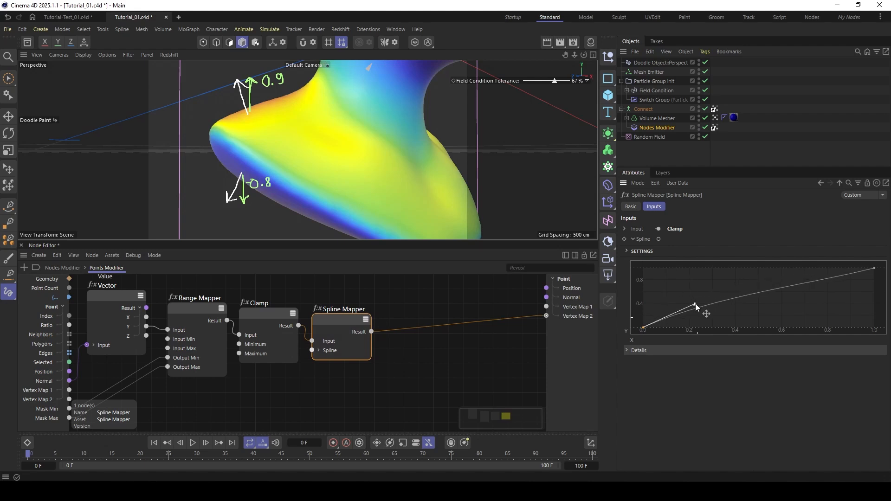
right_click(185, 415)
click(205, 420)
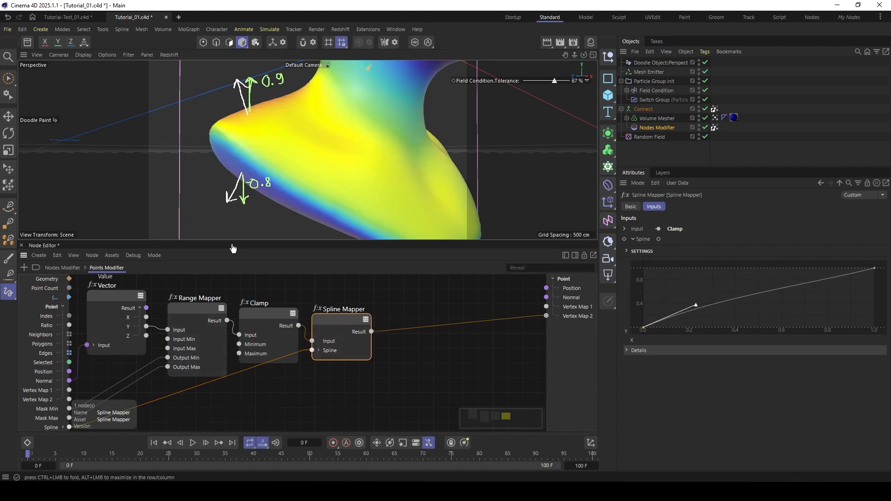
Step: Enlarge the node graph area and rename the exposed Spline input to Contrast
drag(232, 240, 234, 214)
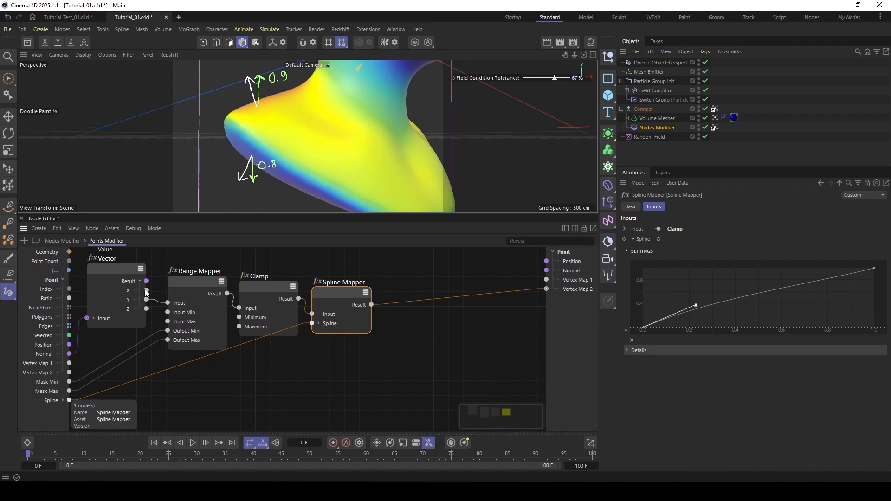
double_click(51, 401)
text(Contrast)
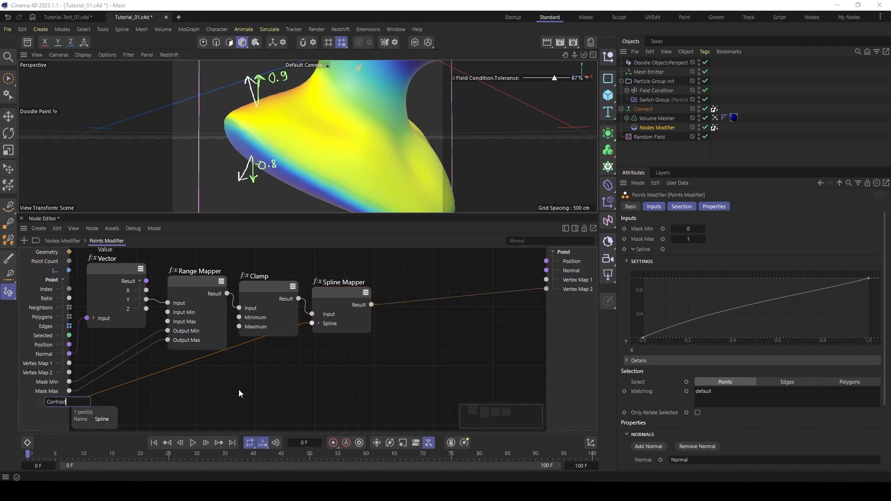
key(Return)
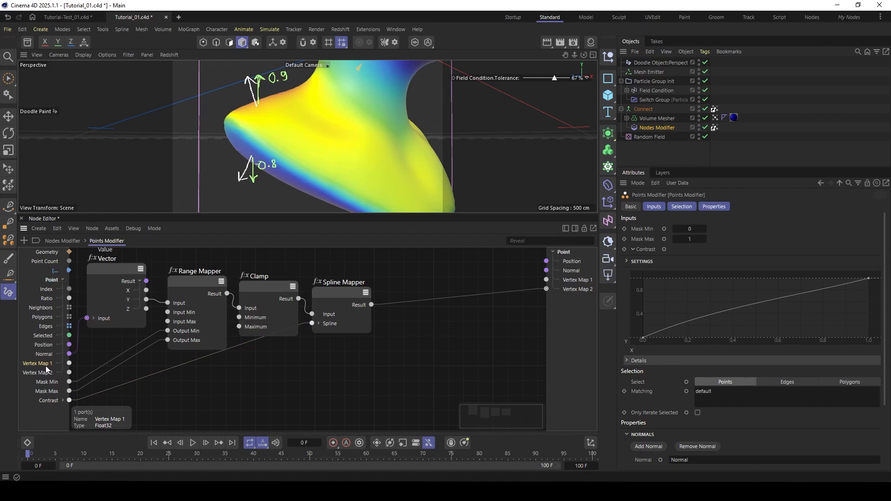
Step: Add a Multiply node taking the Spline Mapper's result as Input 1 and Vertex Map 1 as Input 2
double_click(397, 360)
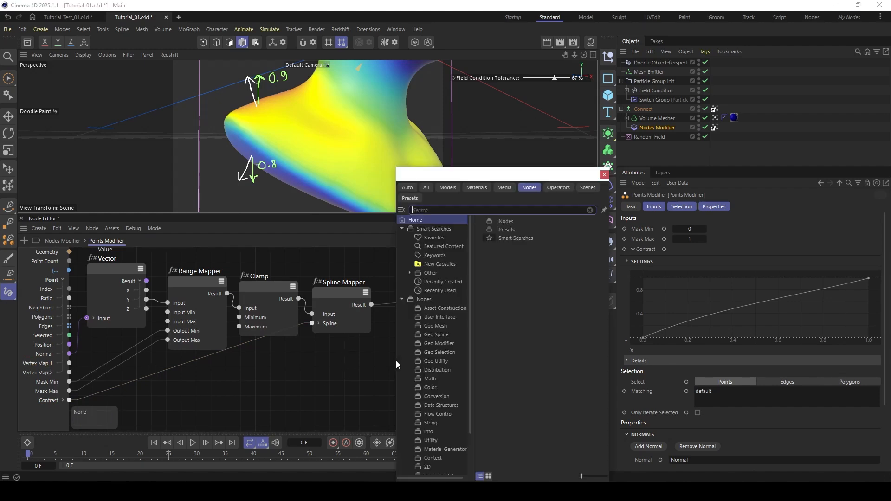
text(mult)
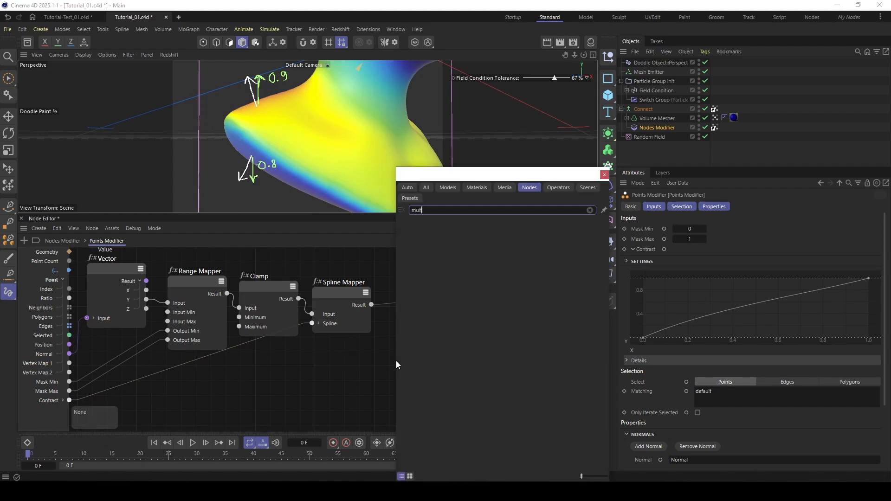
double_click(431, 328)
drag(380, 360, 416, 338)
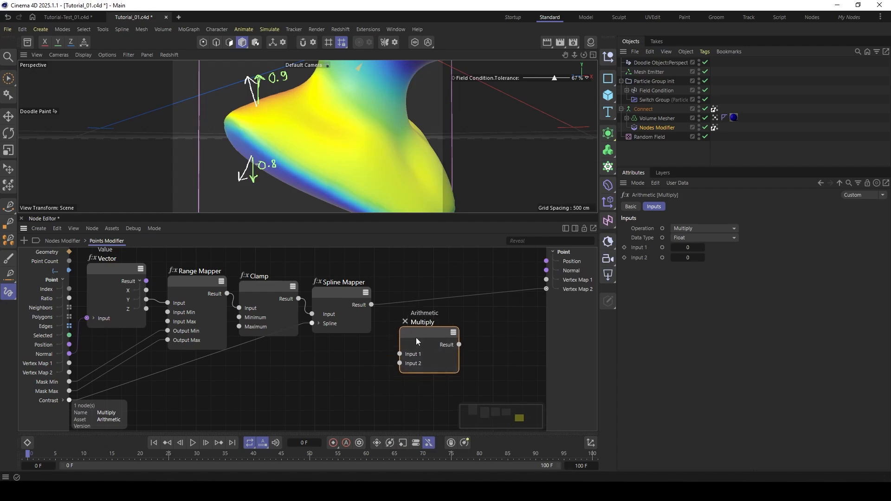
drag(371, 304, 410, 329)
drag(69, 363, 398, 353)
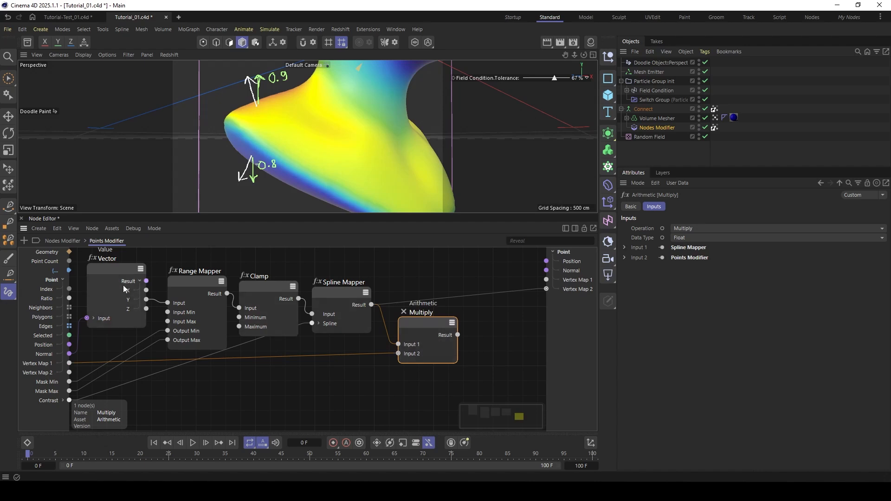
Step: Route the Multiply result to Vertex Map 2 and expose the Points Modifier's Mask Min, Mask Max and Contrast as top-level graph inputs
drag(457, 334, 550, 289)
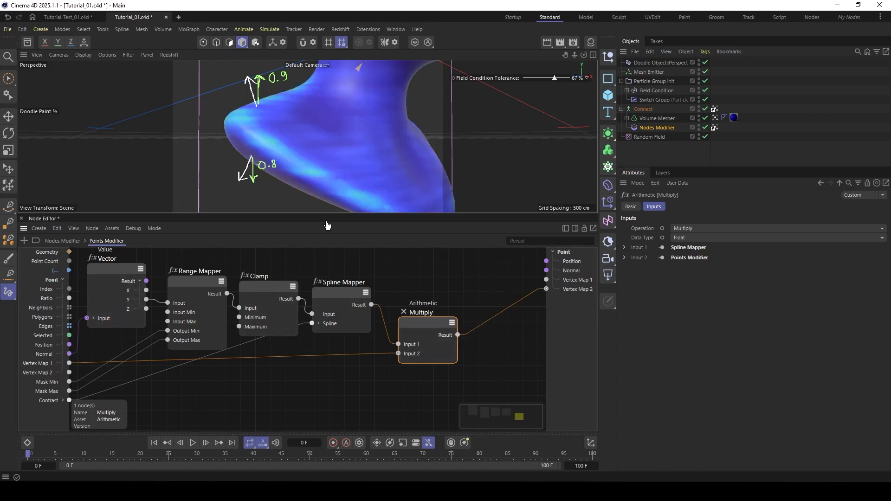
click(65, 241)
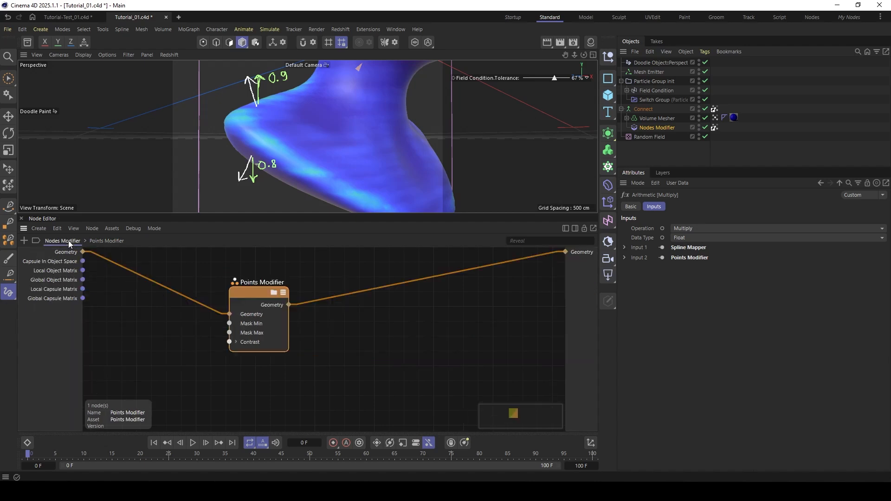
drag(249, 293, 266, 282)
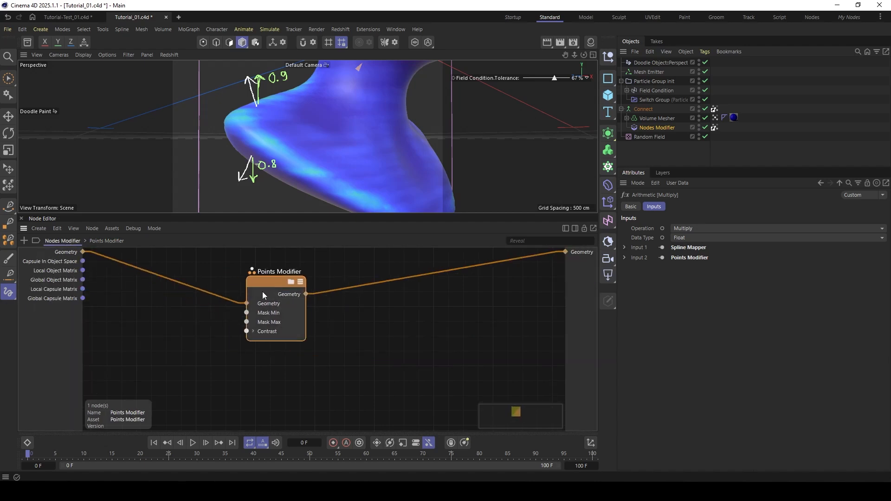
drag(246, 314, 143, 330)
click(157, 337)
drag(246, 321, 161, 331)
click(190, 338)
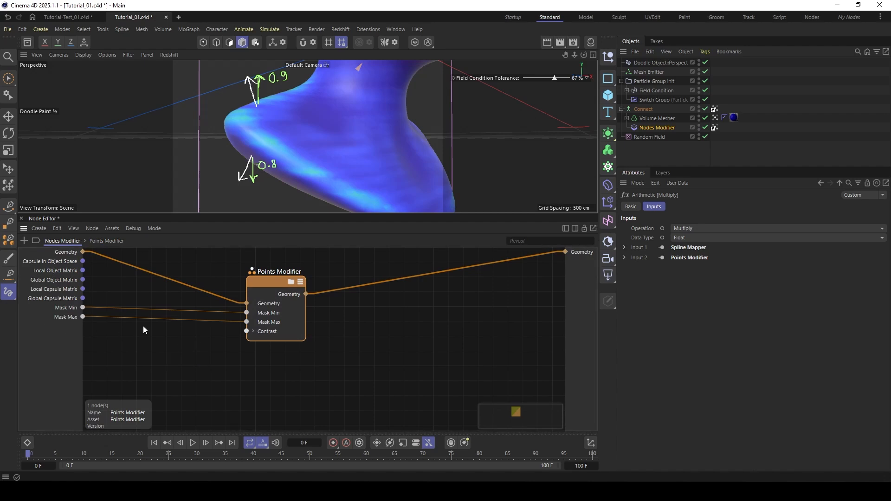
drag(239, 333, 170, 339)
click(188, 344)
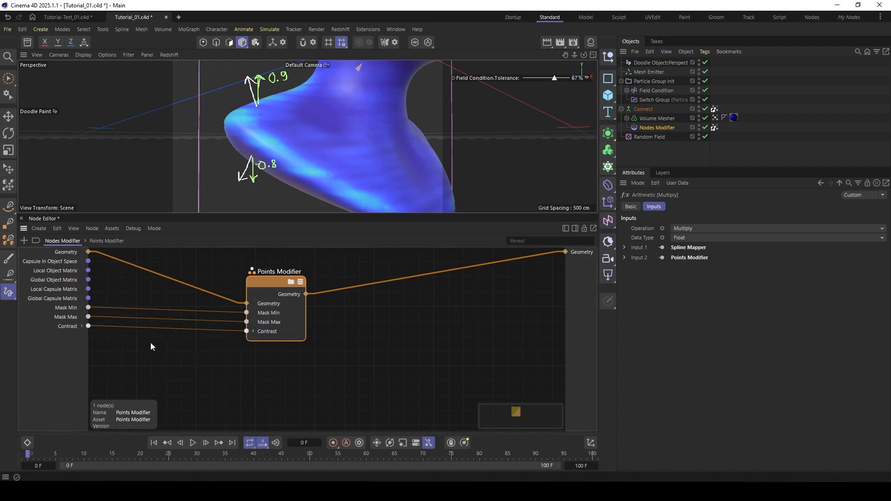
Step: Rename the Nodes Modifier object to Mask Y and set its Mask Min to -0.5
click(635, 127)
double_click(656, 127)
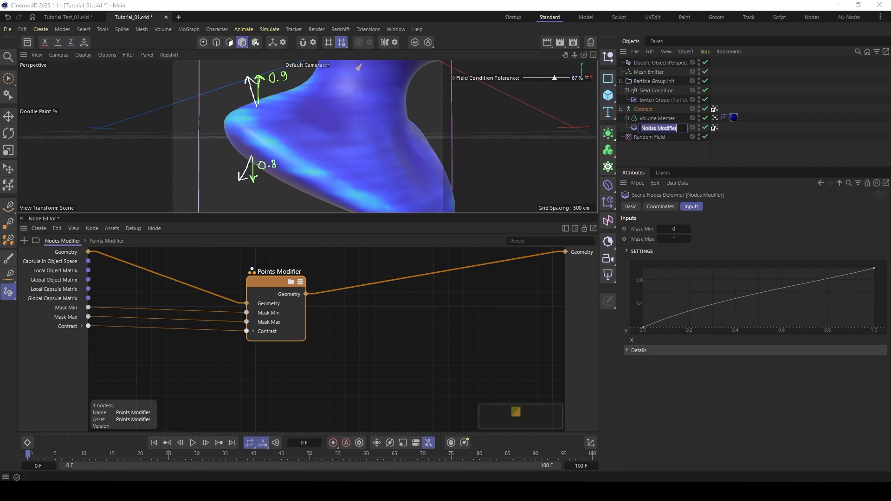
text(Mask Y)
key(Return)
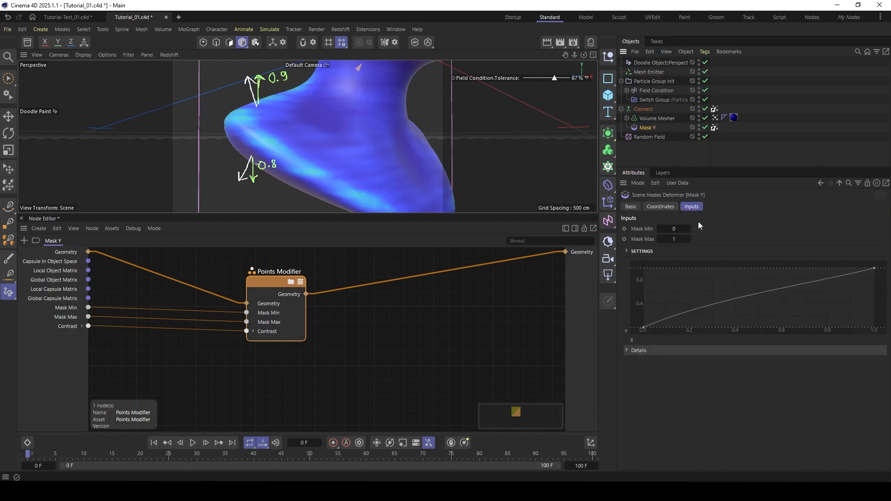
click(673, 228)
text(-0.5)
key(Return)
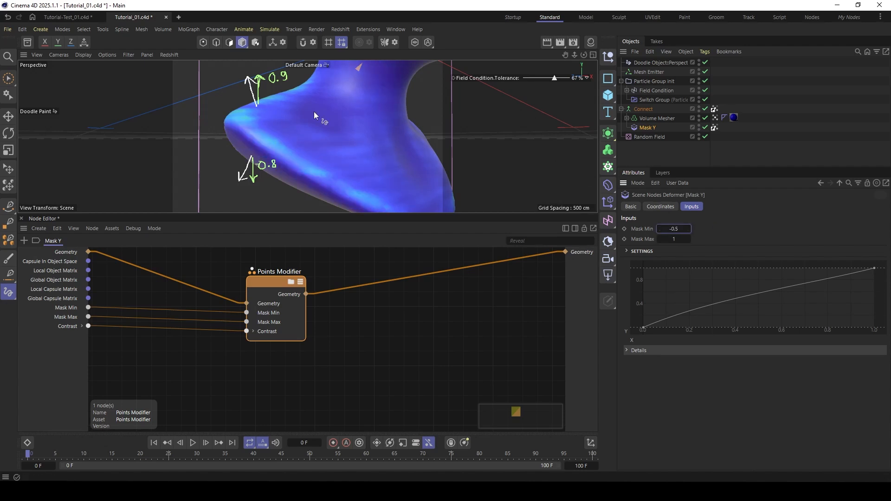
Step: Bend Mask Y's contrast curve steeply upward at its start and flatten it toward its end
alt+right_drag(244, 138, 273, 131)
alt+drag(241, 131, 277, 132)
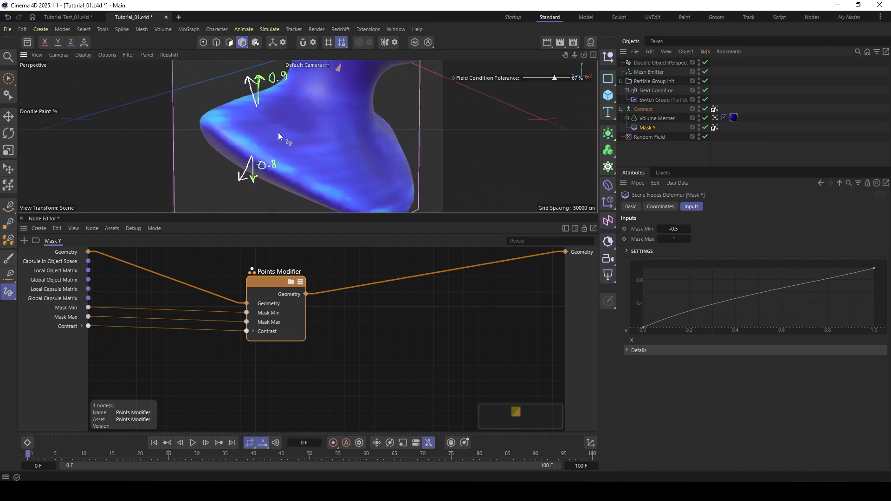
click(643, 327)
drag(699, 304, 682, 276)
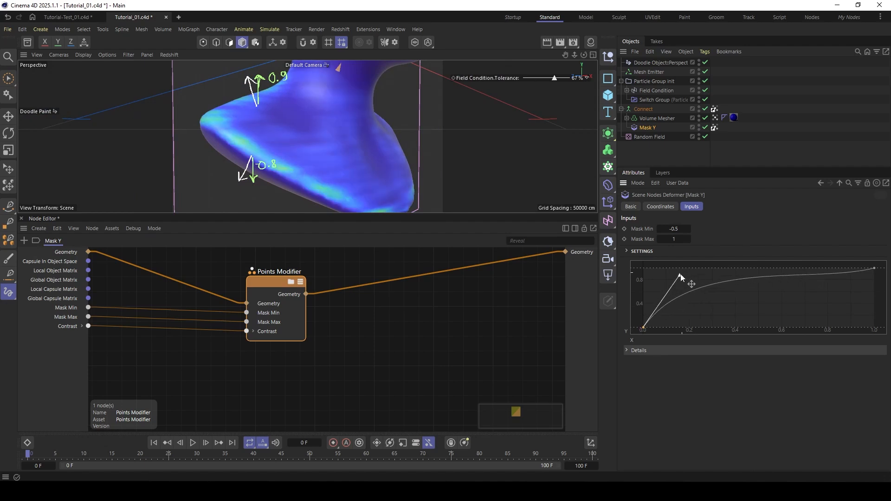
click(874, 269)
drag(824, 277, 811, 269)
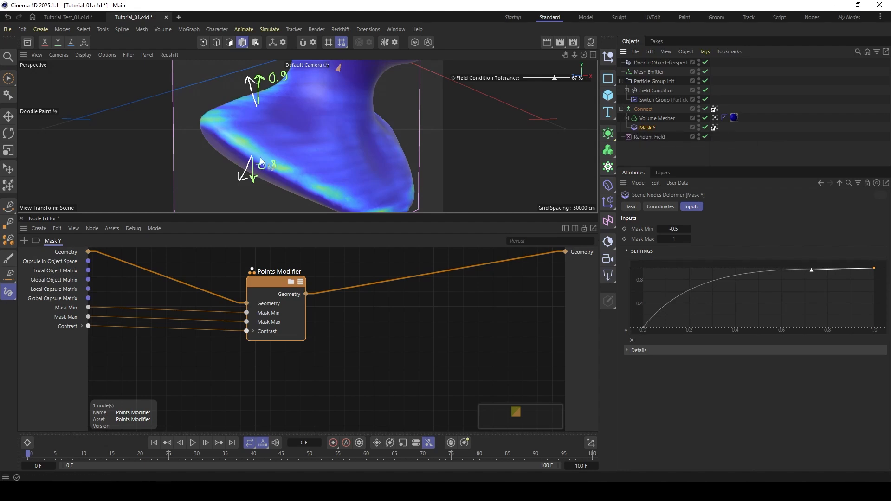
Step: Close the node editor and delete the Doodle object from the scene
ctrl+click(24, 232)
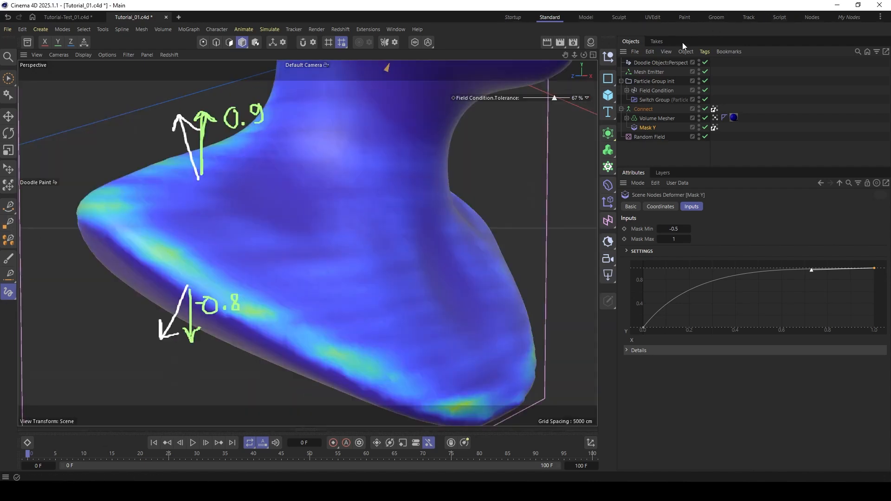
click(664, 62)
key(Delete)
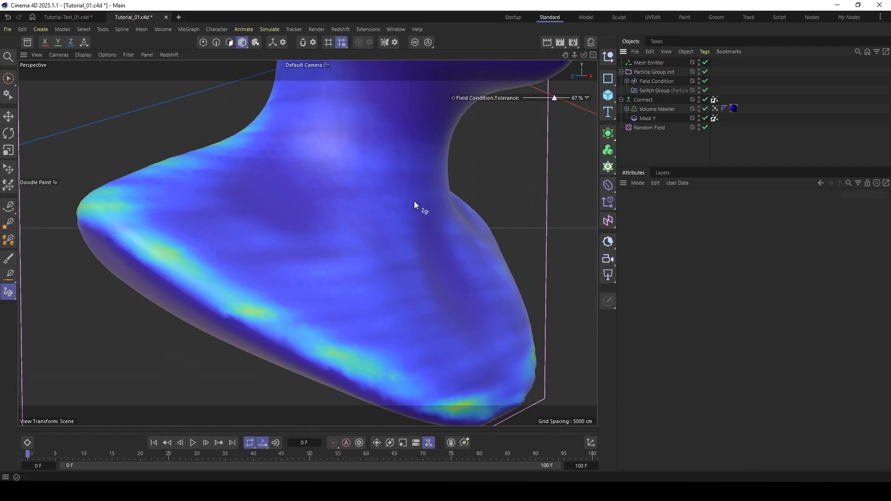
Step: Replace the vertex map in the Field Condition's field list with Vertex Map 2 from the Connect object
alt+drag(391, 209, 330, 222)
alt+middle_drag(330, 221, 308, 242)
scroll(450, 198, down, 6)
mouse_move(307, 243)
alt+mouse_down()
mouse_move(312, 268)
mouse_move(268, 251)
alt+mouse_up()
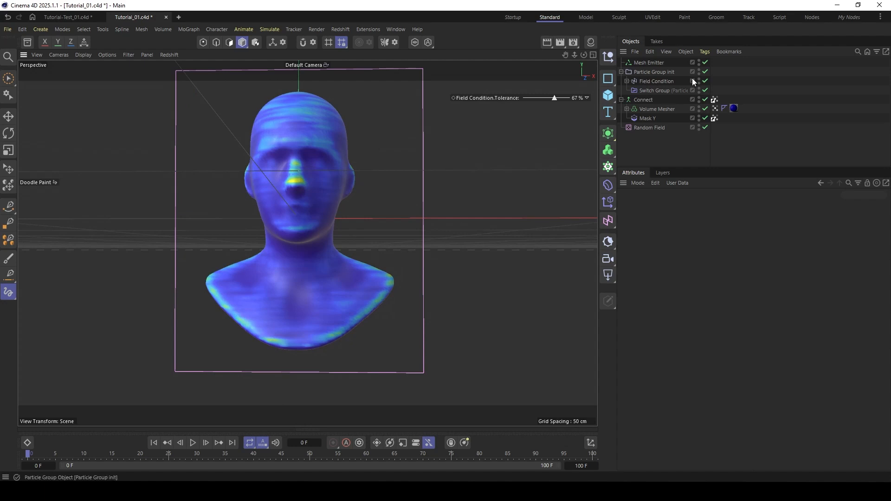
click(627, 81)
click(631, 81)
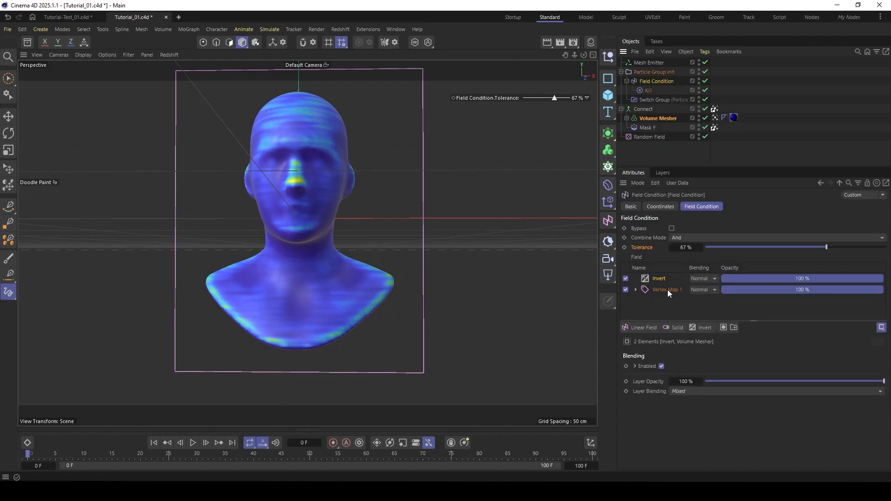
drag(715, 108, 672, 291)
click(648, 154)
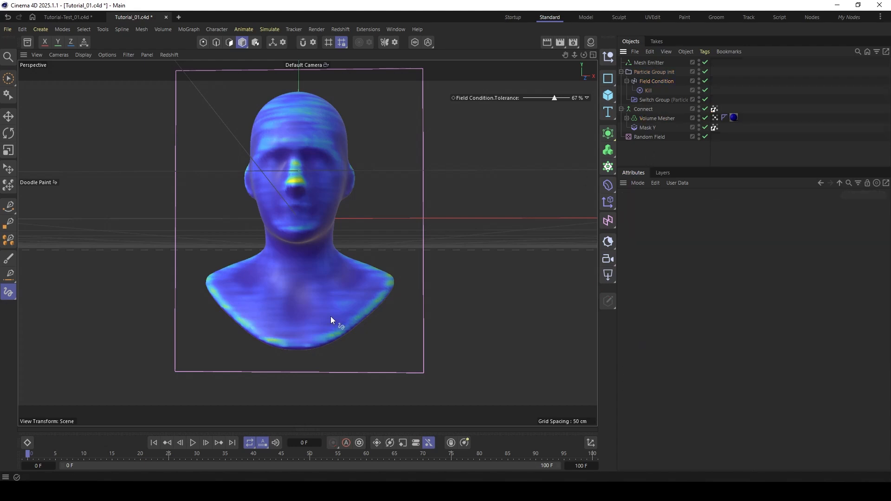
Step: Set the Field Condition tolerance to 58 % and replay the growth simulation from the start to frame 44
click(193, 443)
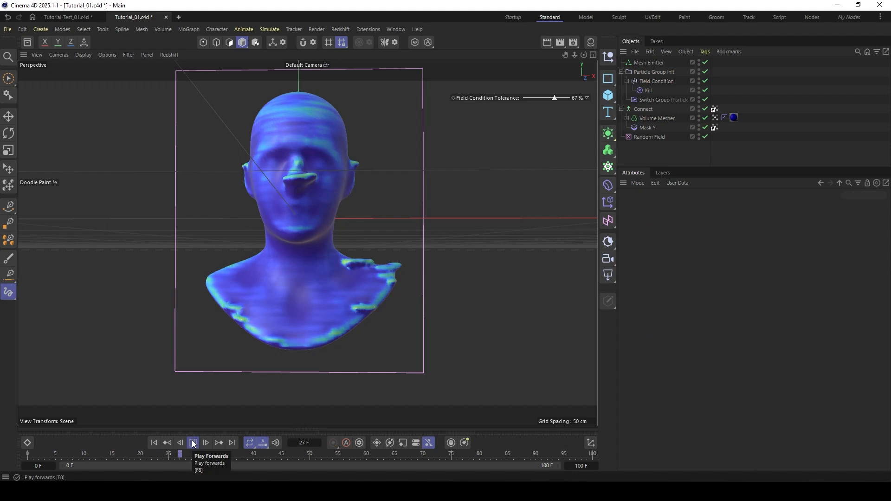
click(193, 443)
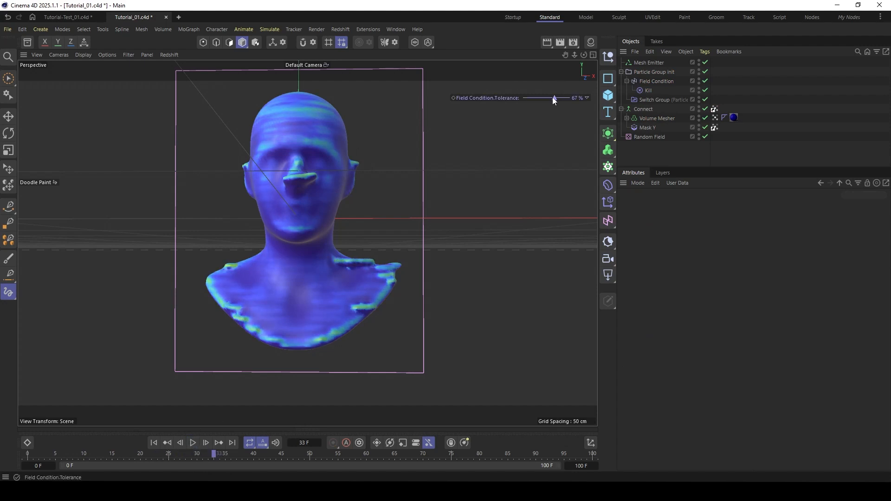
click(154, 442)
click(193, 442)
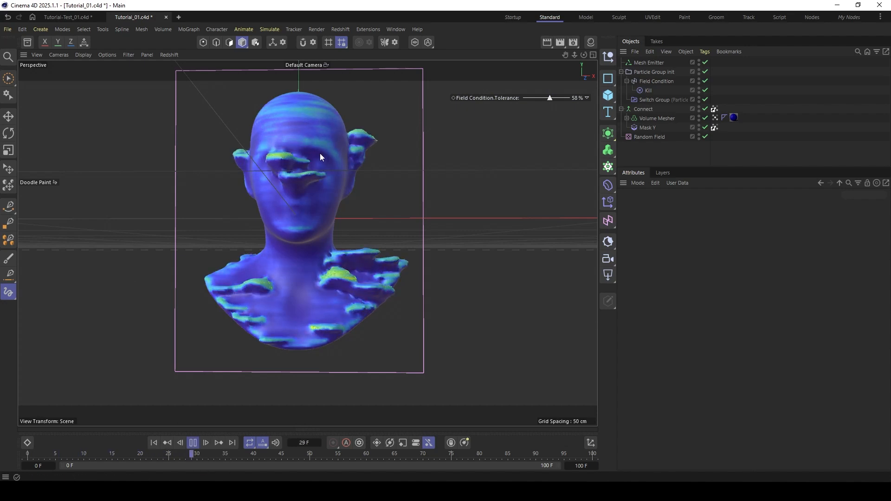
click(193, 442)
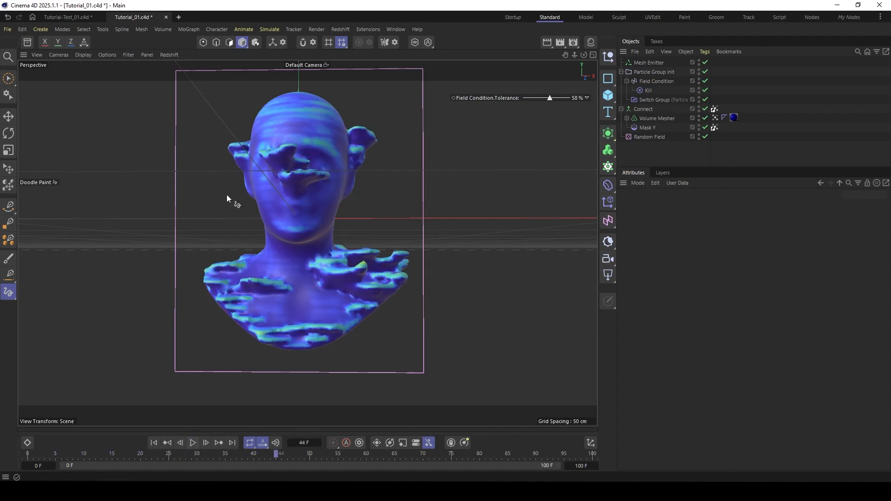
Step: Examine the growths on the bust from several angles and switch to the Move tool
alt+drag(272, 181, 277, 259)
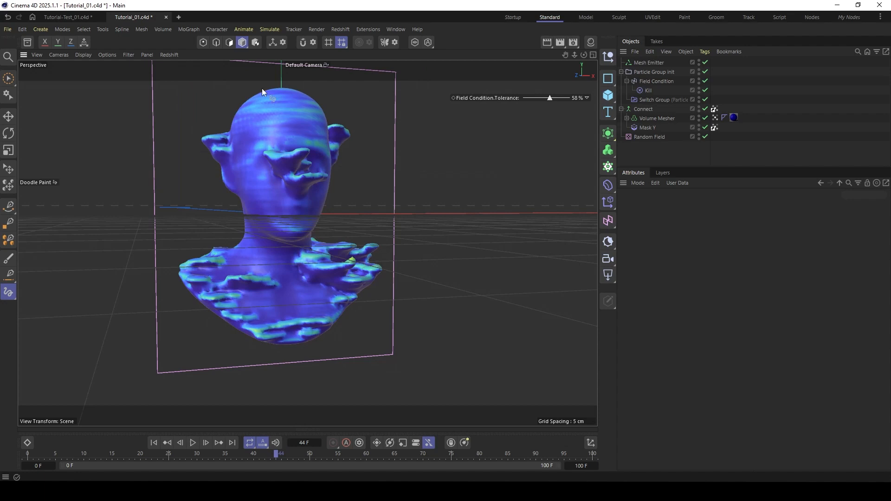
alt+drag(246, 208, 237, 182)
key(e)
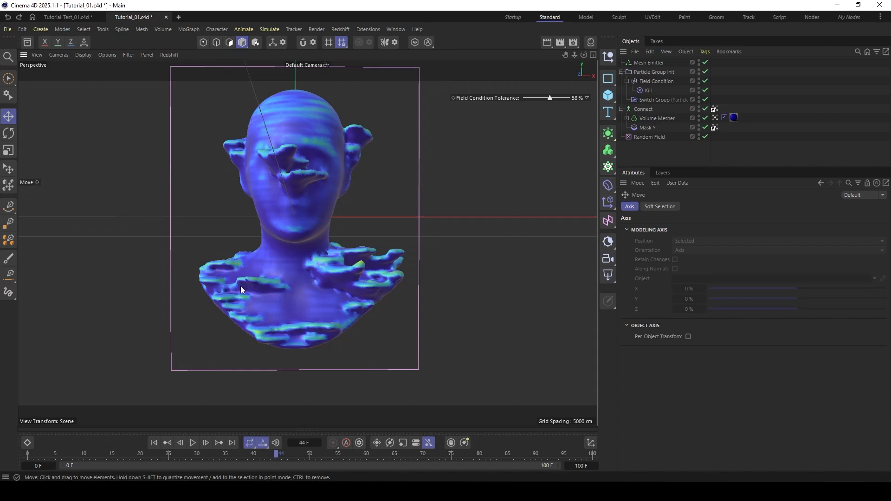
alt+right_drag(268, 283, 303, 263)
alt+middle_drag(313, 264, 307, 277)
alt+drag(307, 276, 299, 282)
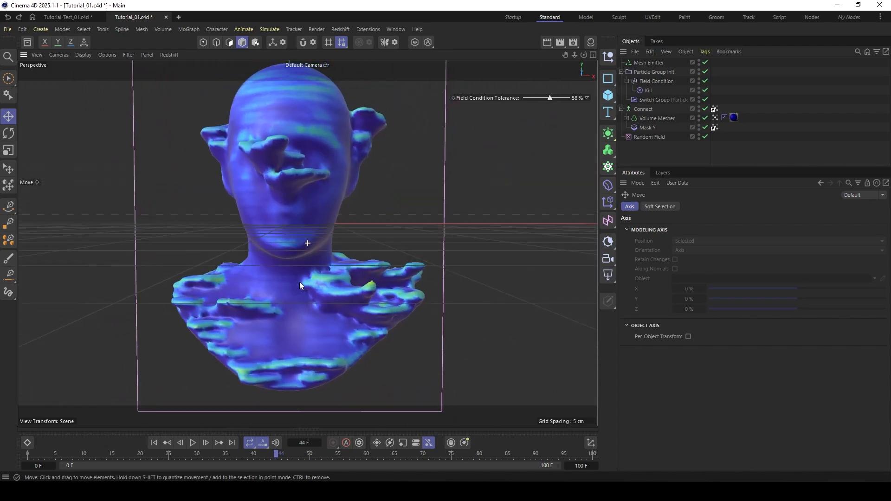
Step: Compress all color knots of the Mat material's Ramp into about its first 60 %, and close the material manager and node editor
click(590, 42)
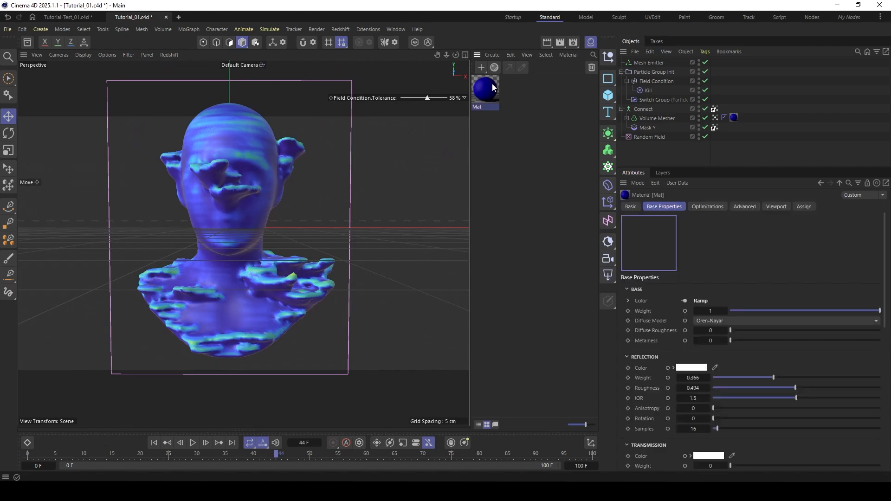
double_click(485, 89)
click(194, 280)
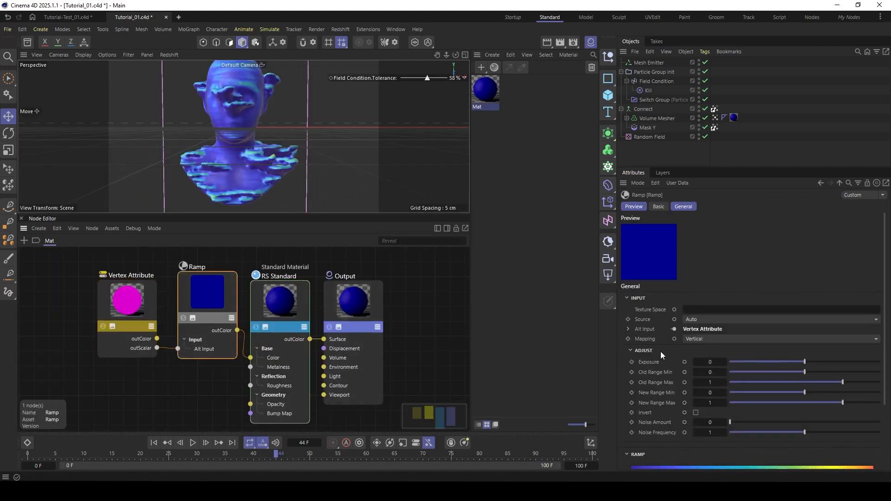
scroll(660, 362, down, 5)
double_click(877, 400)
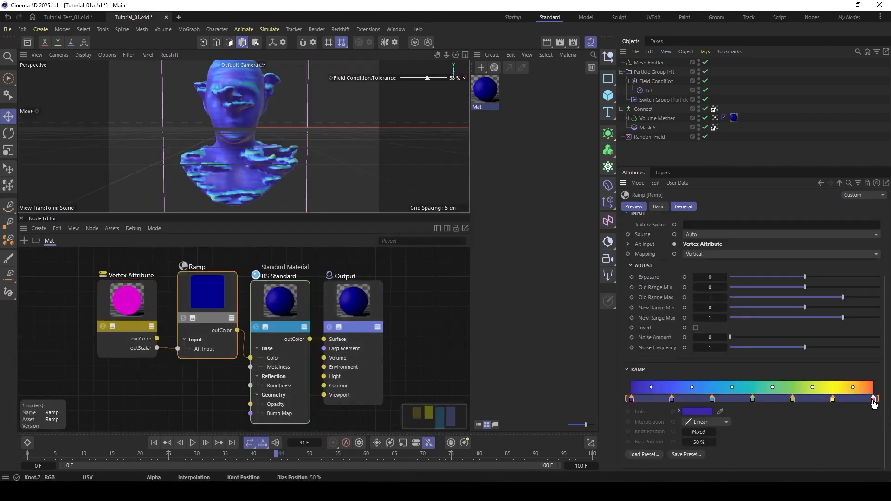
drag(876, 399, 778, 399)
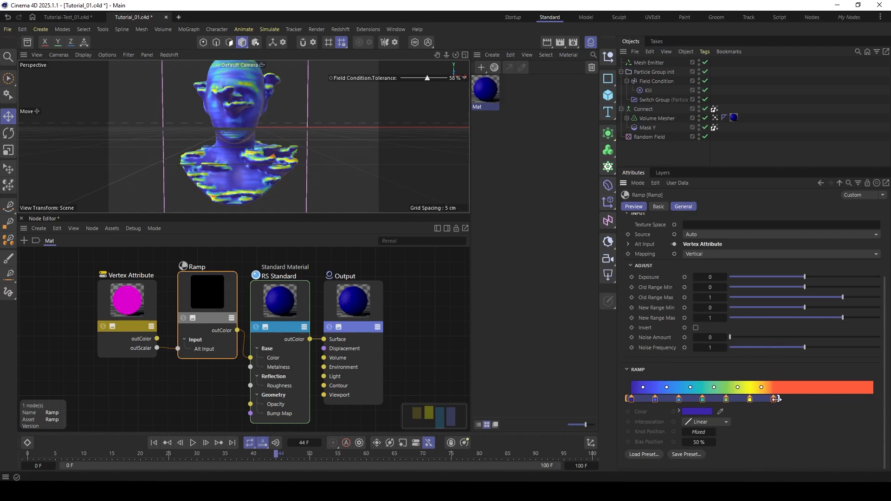
click(590, 43)
click(21, 219)
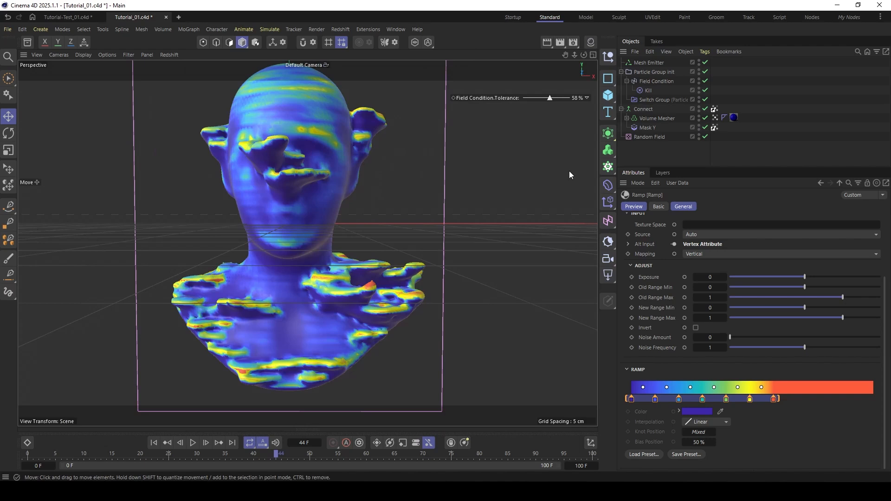
Step: Add a Vertex Map tag to the Connect object
click(664, 109)
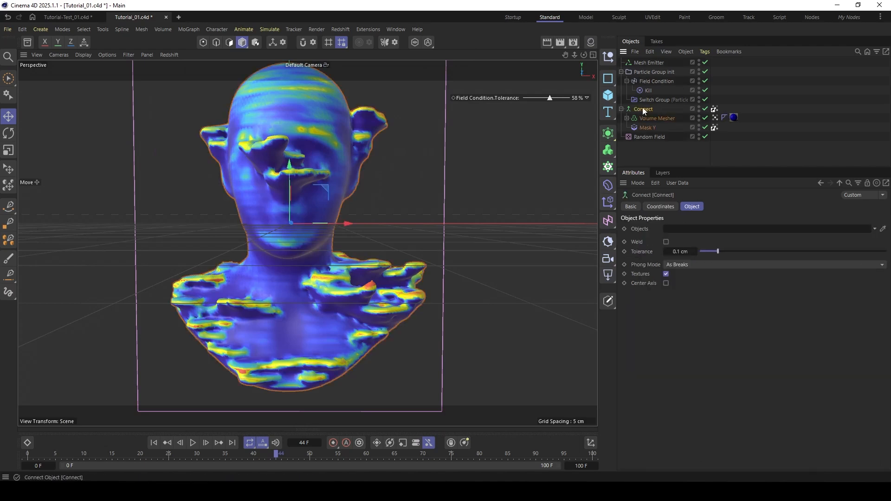
right_click(642, 110)
text(ver)
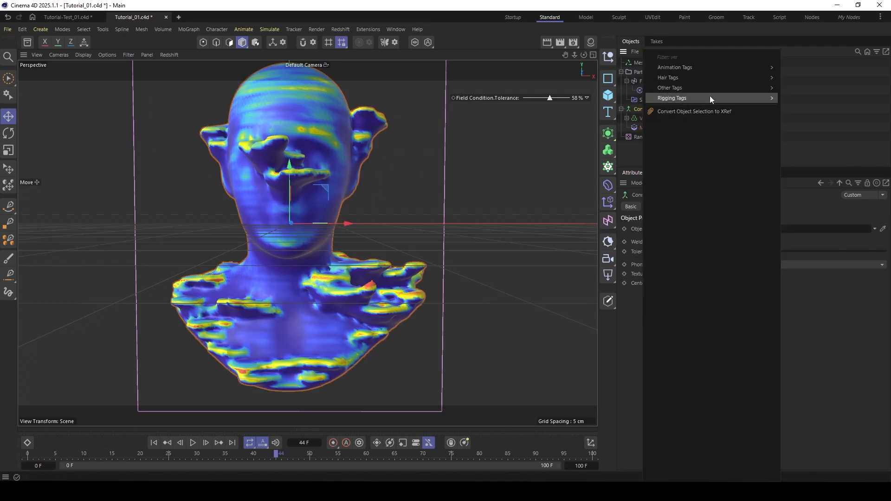
mouse_move(716, 68)
mouse_move(697, 89)
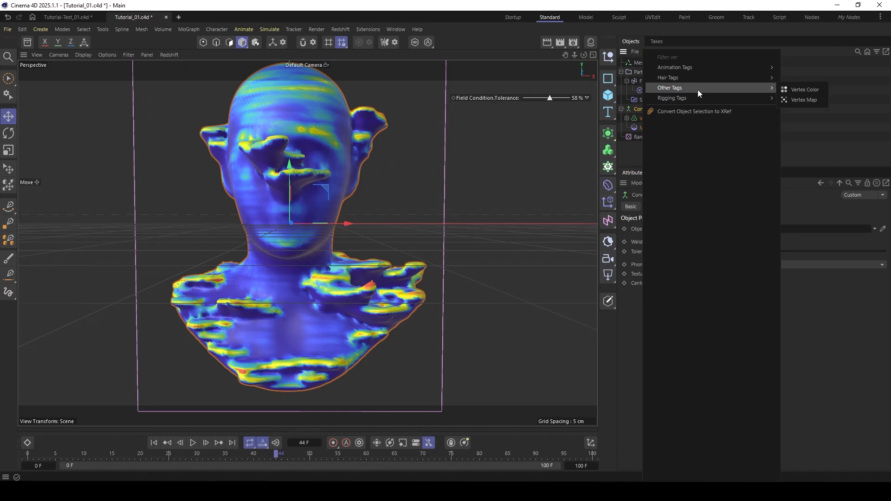
click(805, 99)
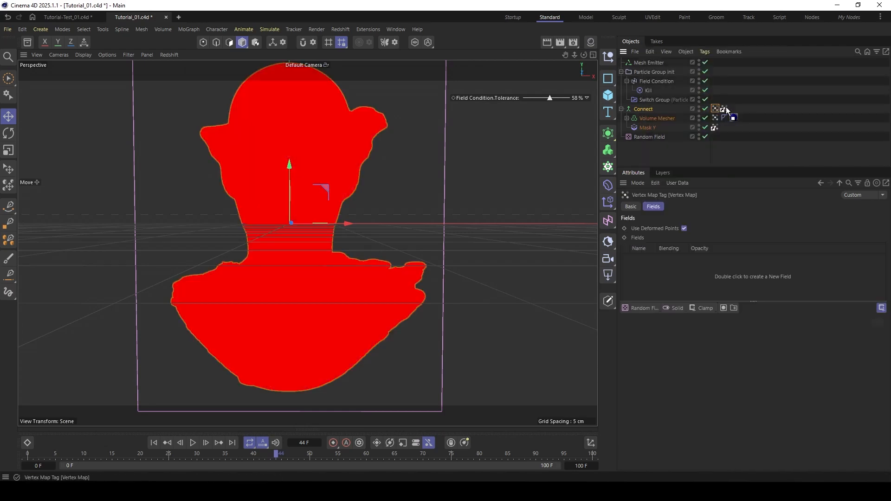
Step: Rename the Connect object's new vertex map tag to Vertex Map Blurd and add Vertex Map 2 to its field list
click(630, 206)
click(721, 241)
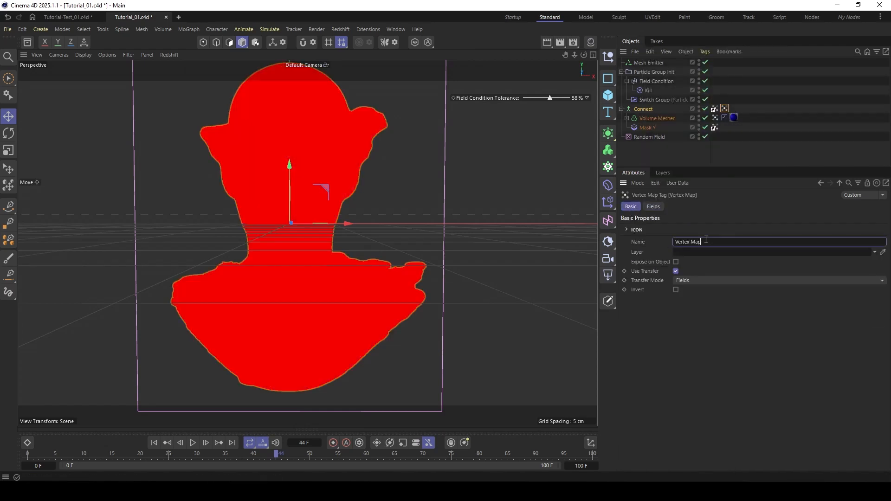
text(Blurd)
key(Return)
click(653, 206)
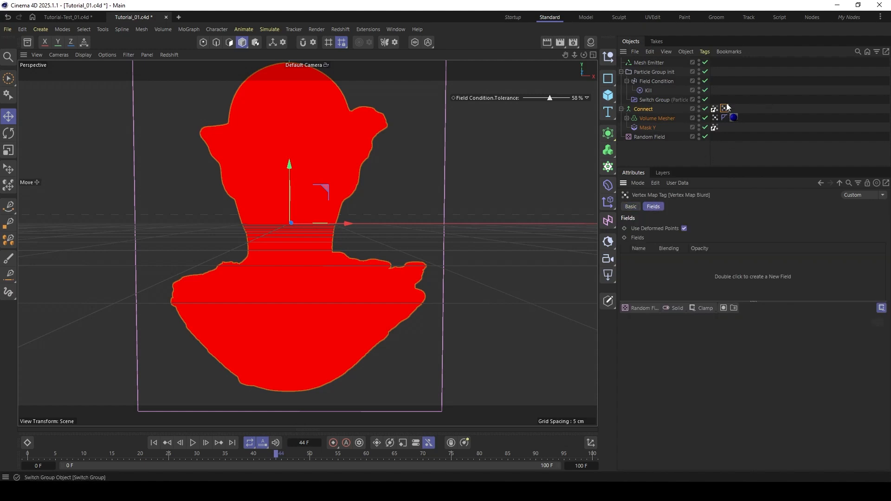
mouse_move(715, 108)
mouse_down()
mouse_move(668, 309)
mouse_move(635, 262)
mouse_move(648, 267)
mouse_up()
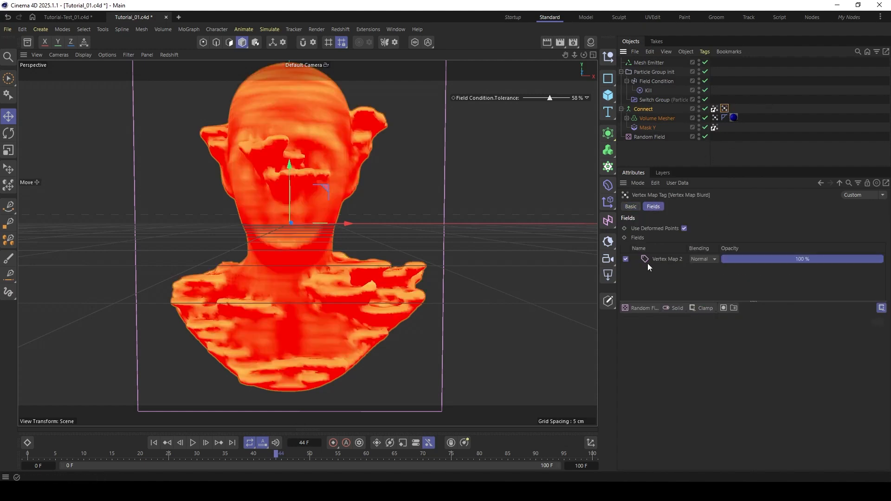
Step: Set the Vertex Map 2 layer in Vertex Map Blurd to Average mode with a radius of 0.4 cm
click(662, 259)
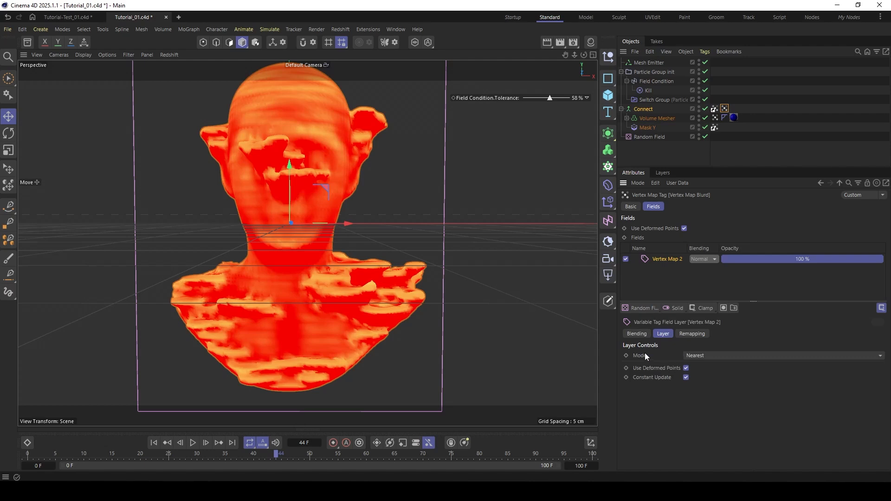
click(709, 358)
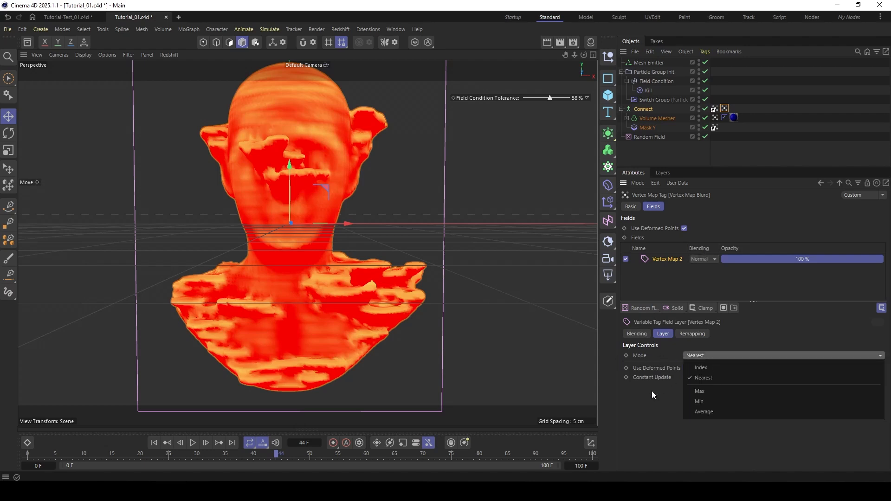
click(718, 413)
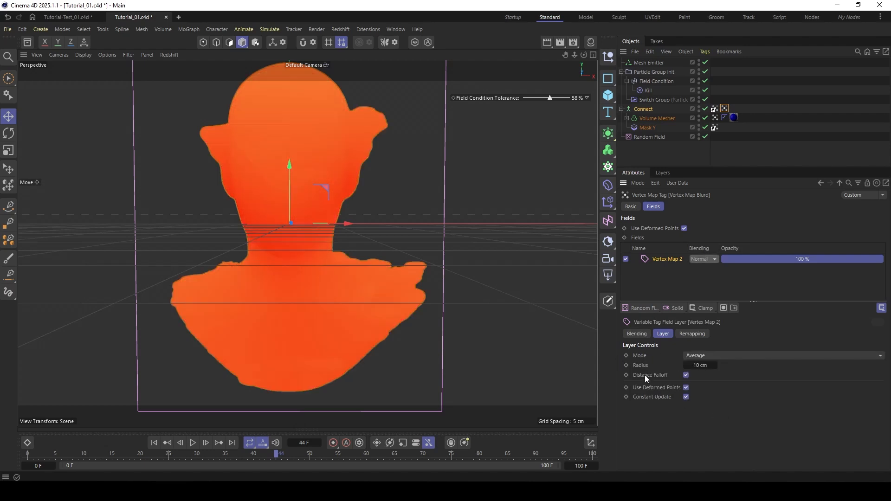
click(700, 364)
text(0.5)
key(Return)
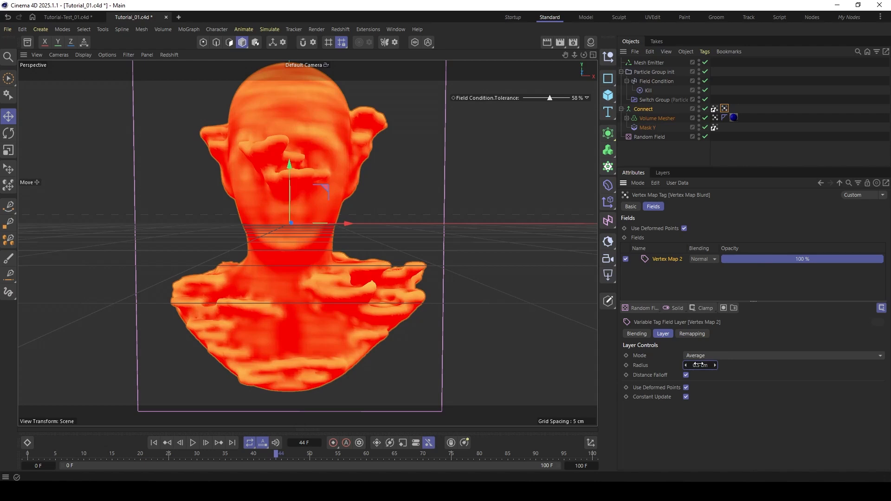
click(697, 366)
text(0)
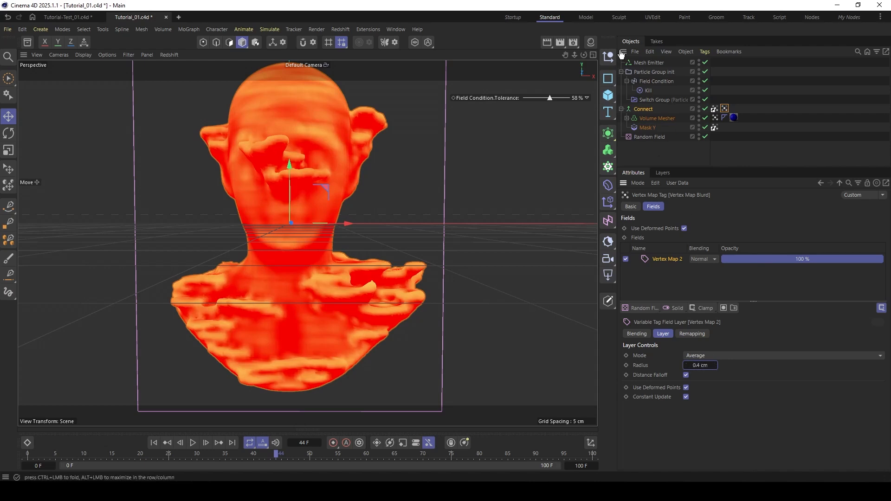
Step: Link the Mat material's Vertex Attribute node to Vertex Map Blurd and close the node editor and material manager
click(591, 43)
double_click(480, 95)
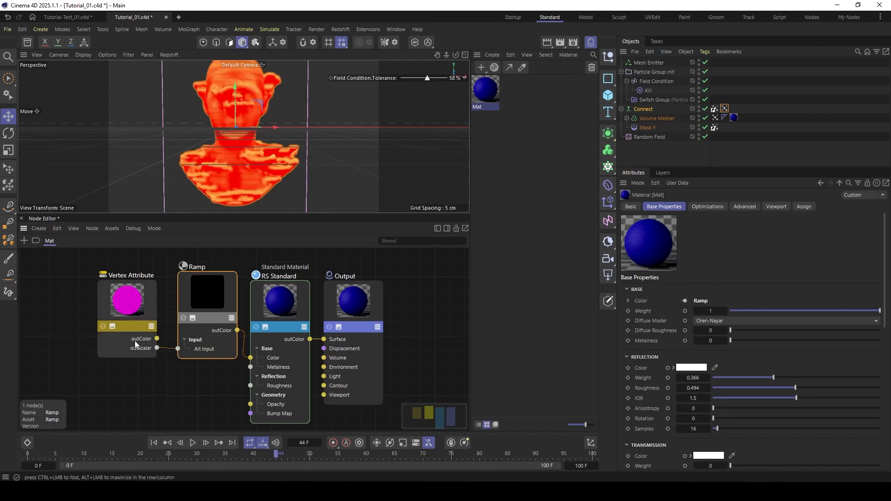
click(134, 299)
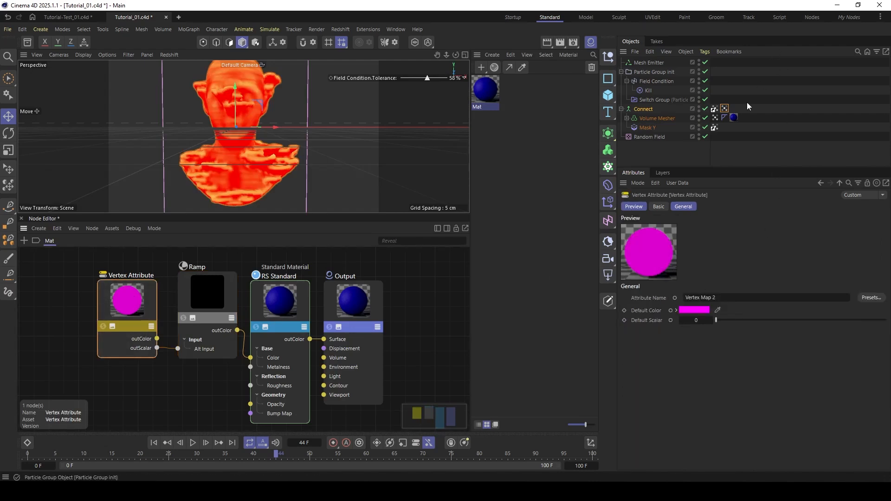
drag(725, 109, 721, 300)
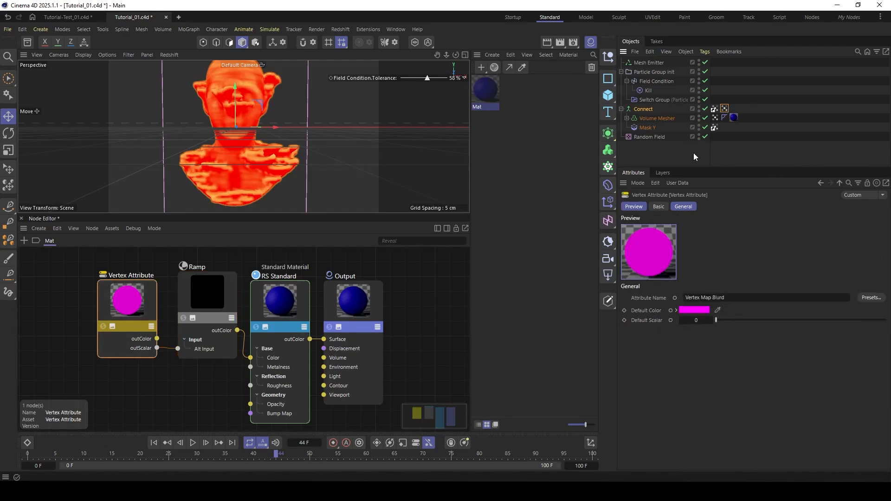
click(21, 218)
click(586, 42)
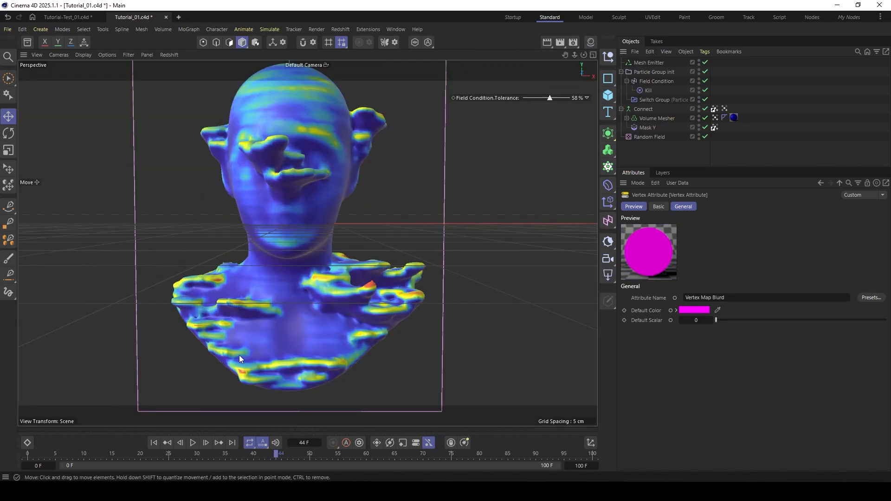
Step: Rewind the animation to frame 0 and set the Random Field's noise type to Voronoi 1
scroll(301, 215, down, 3)
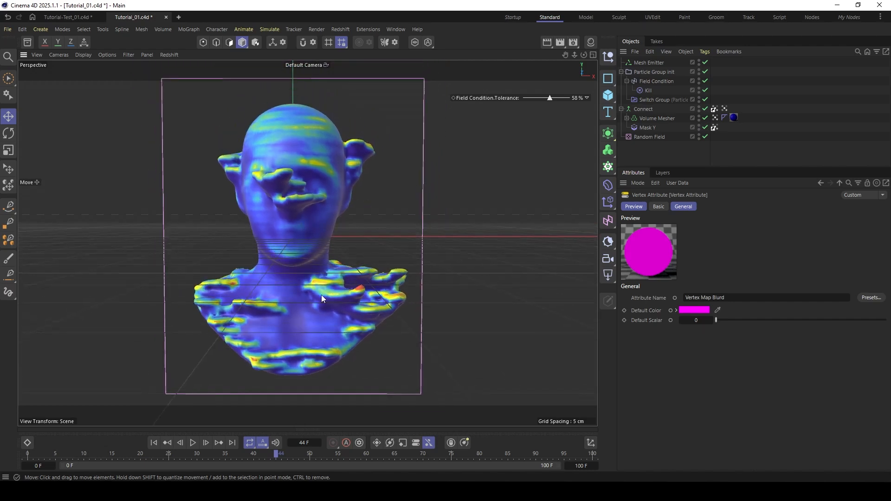
click(154, 443)
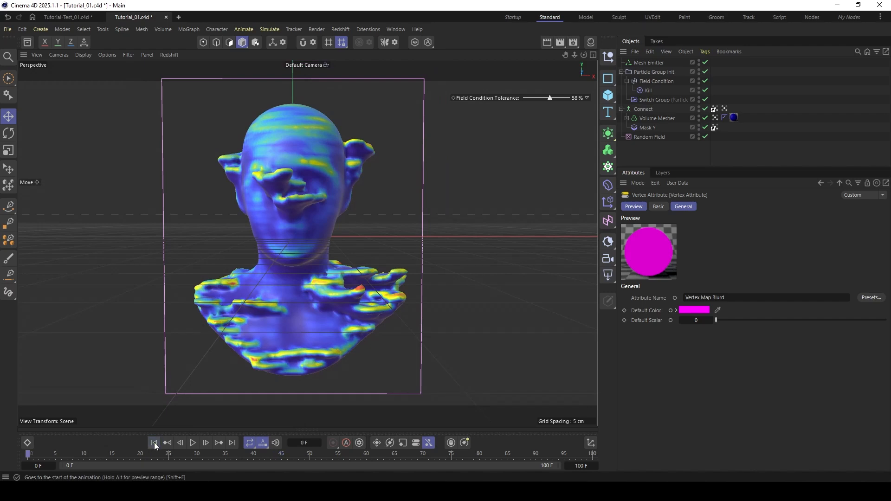
click(655, 136)
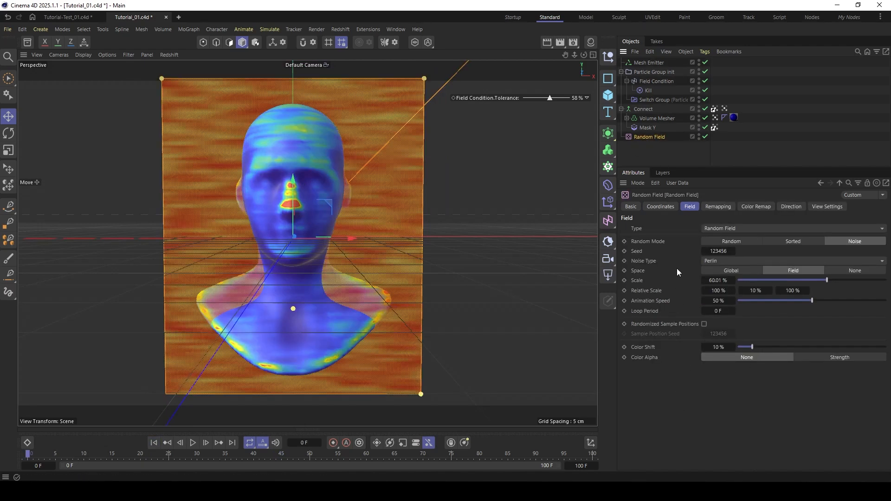
click(721, 261)
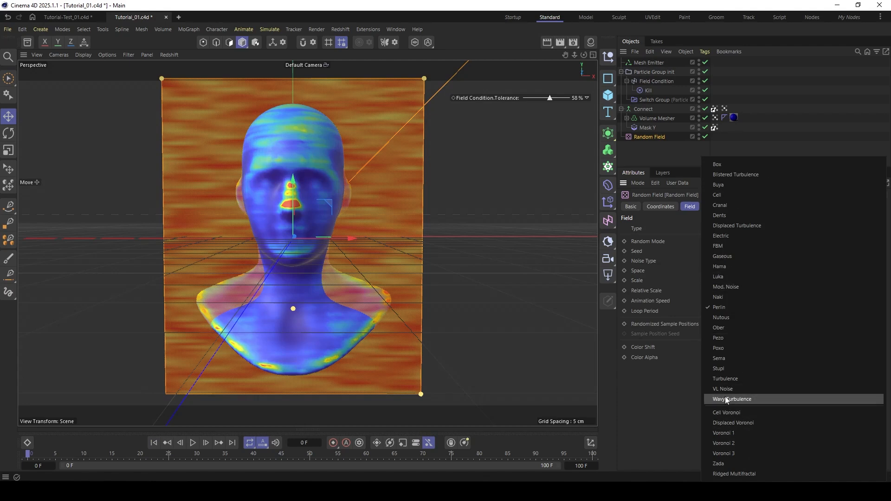
click(733, 433)
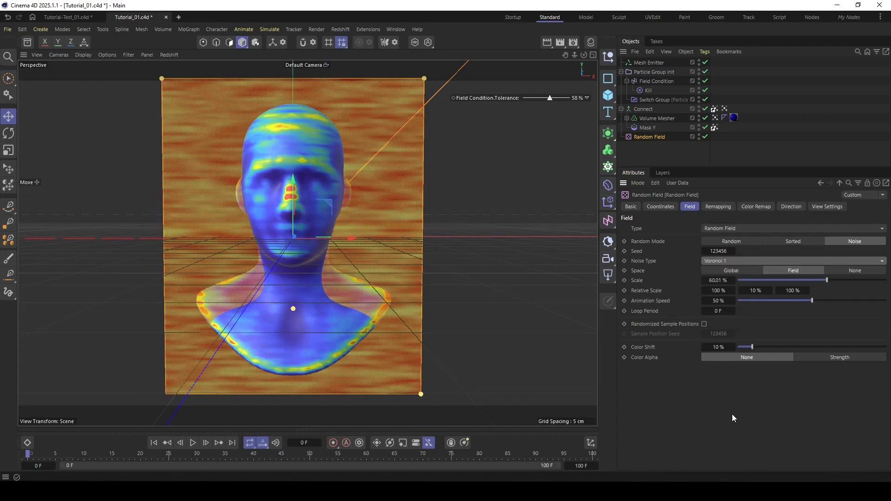
Step: Set the Random Field's second relative scale value to 100 % and reduce its overall scale to about 16 %
click(758, 290)
text(100)
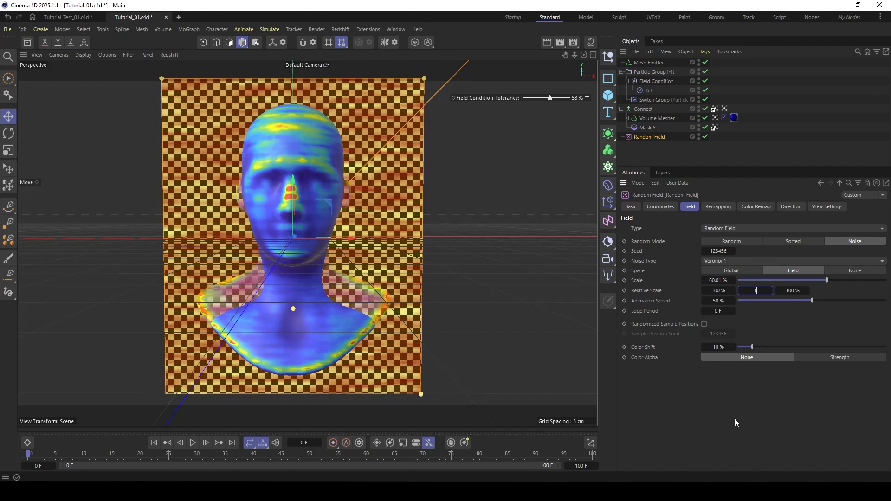
key(Return)
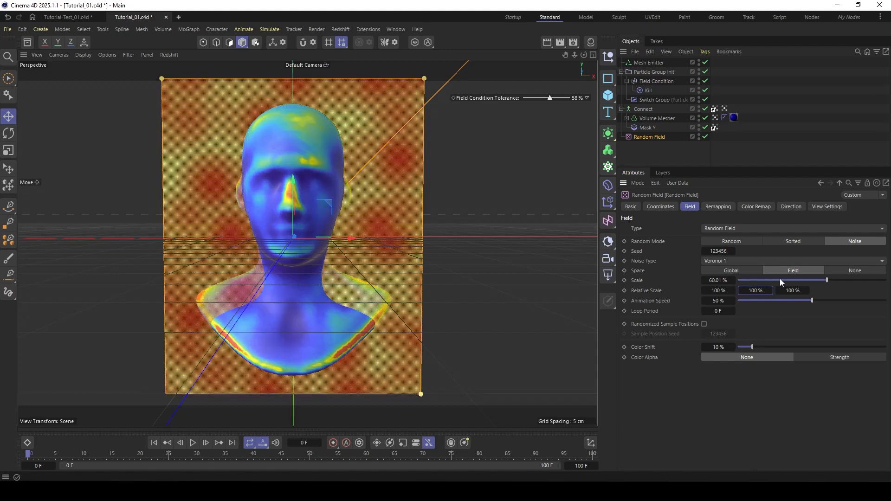
drag(779, 281, 761, 280)
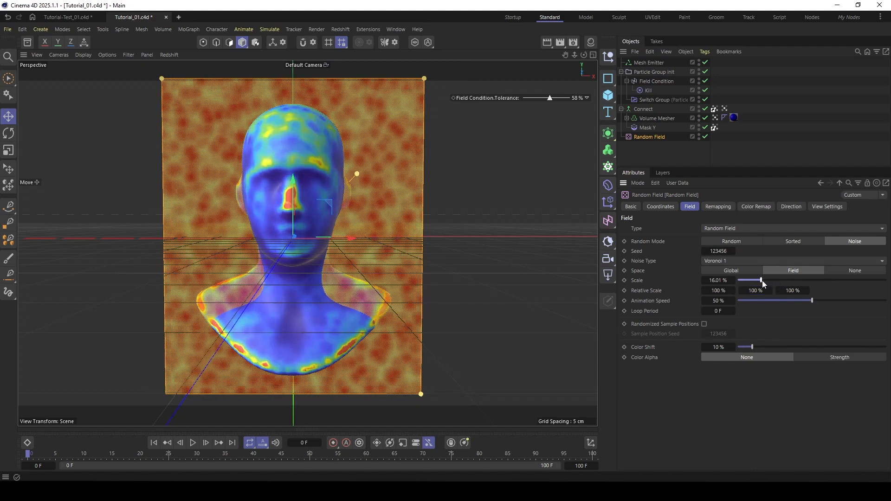
click(648, 150)
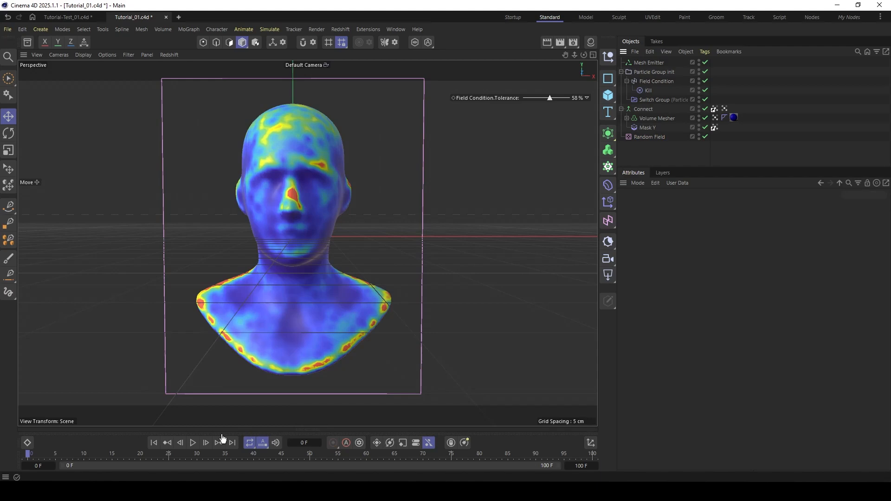
Step: Play the simulation briefly to check the growth with the Voronoi noise, and return to the first frame
click(193, 443)
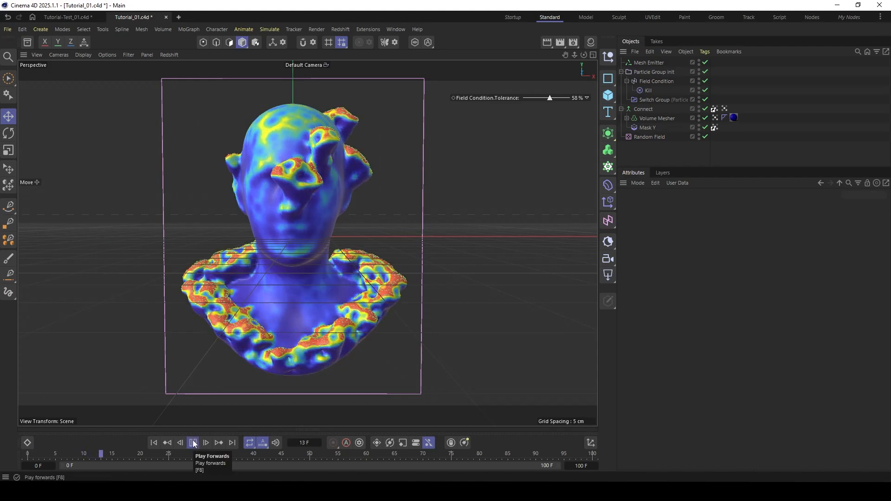
click(193, 443)
click(154, 443)
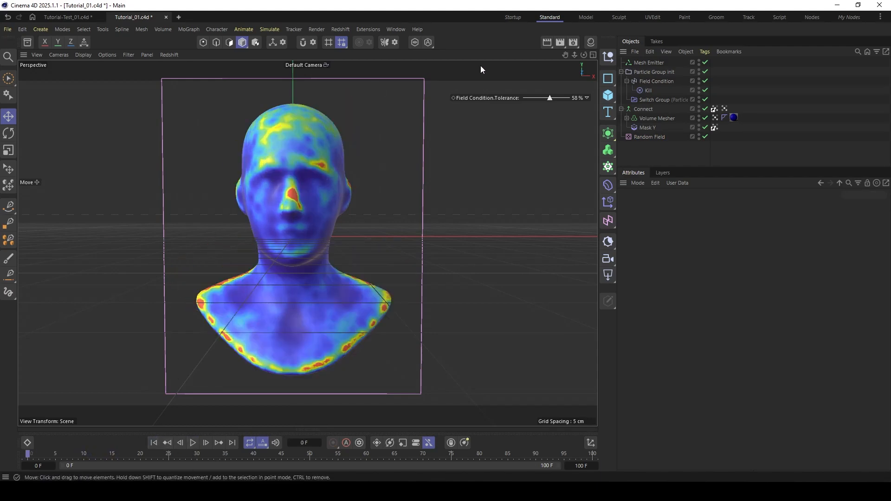
Step: Raise the Field Condition tolerance to 71 %, preview the growth to about frame 30, and rewind
drag(545, 96, 550, 98)
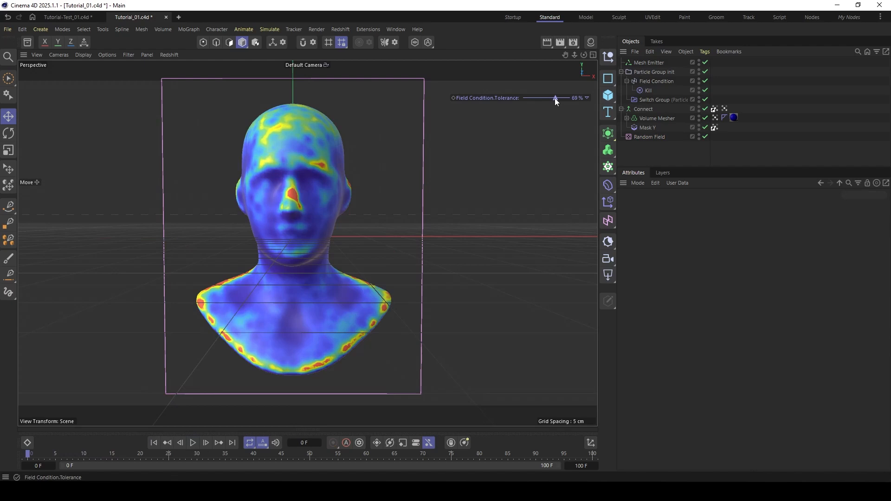
click(194, 443)
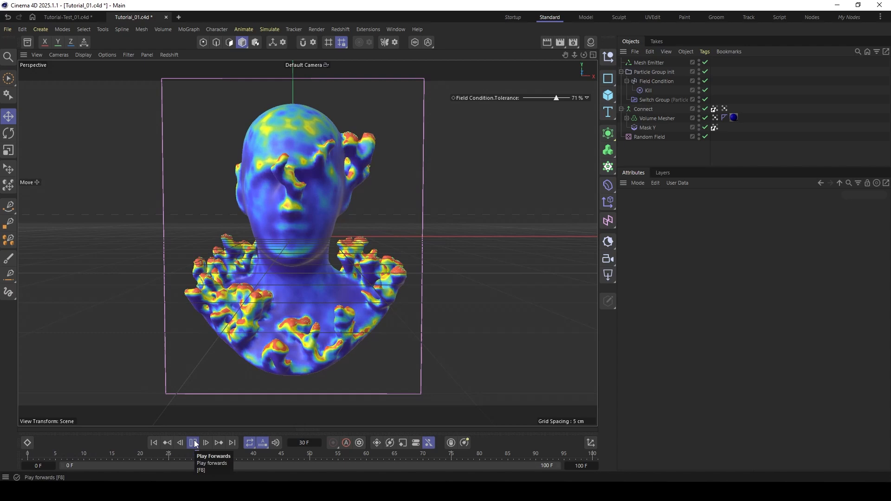
click(194, 443)
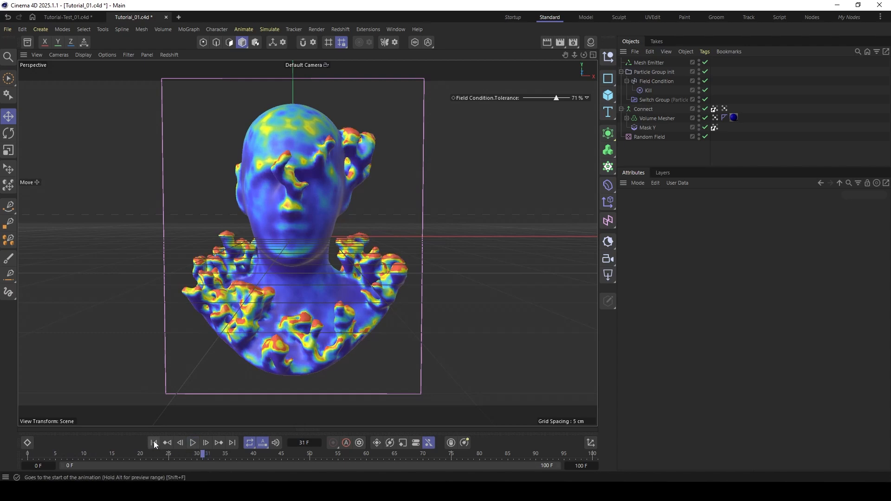
click(154, 442)
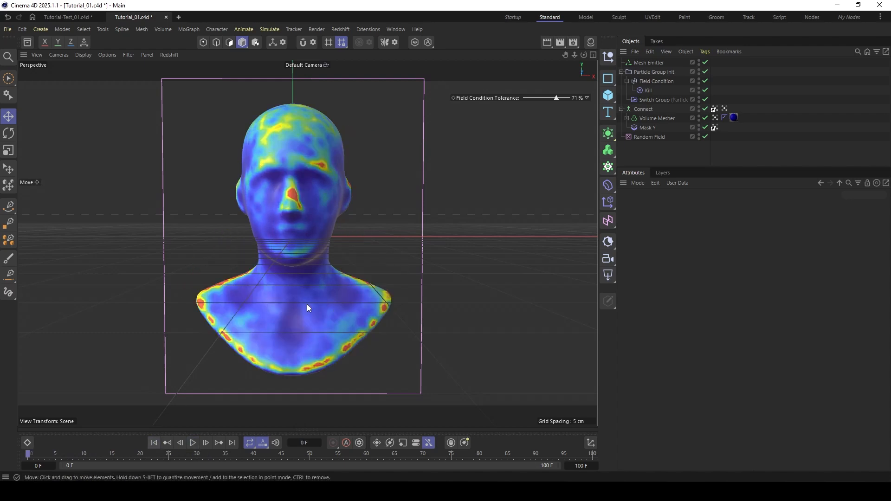
Step: Add an Invert layer to the Volume Mesher's Vertex Map 1 and place it between Volume Mesher and Random Field
click(714, 117)
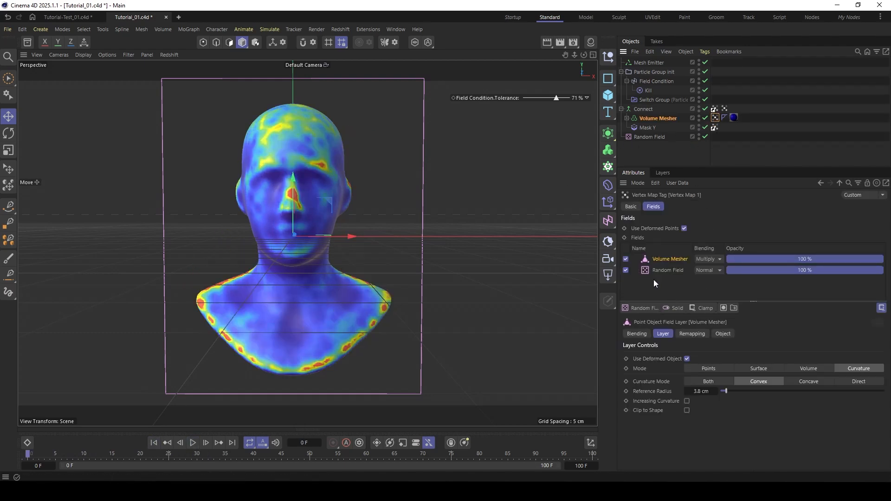
click(705, 308)
click(712, 392)
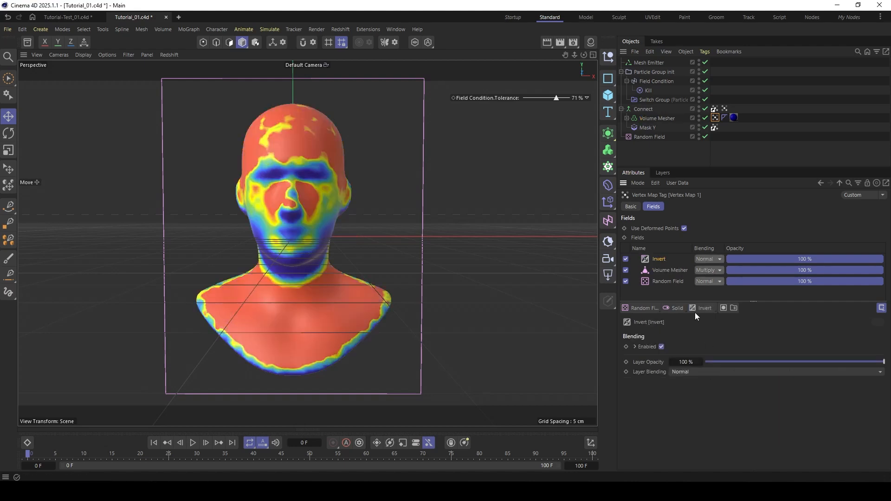
drag(656, 279, 655, 273)
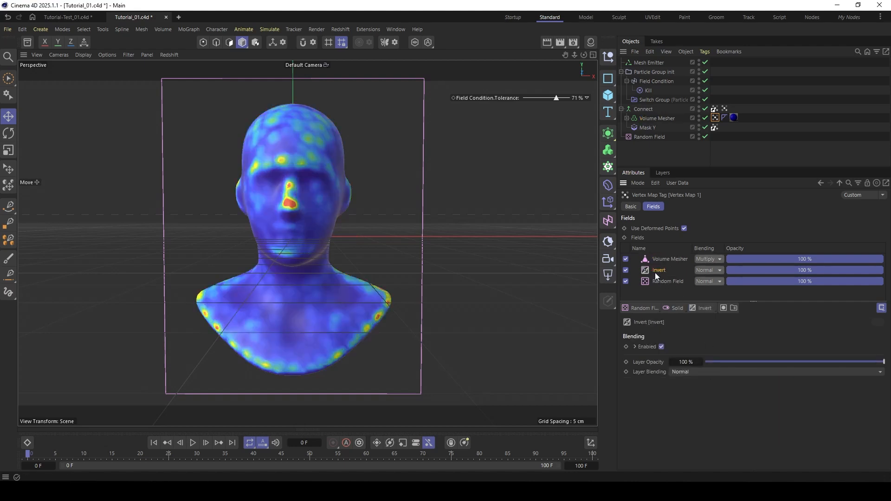
click(636, 145)
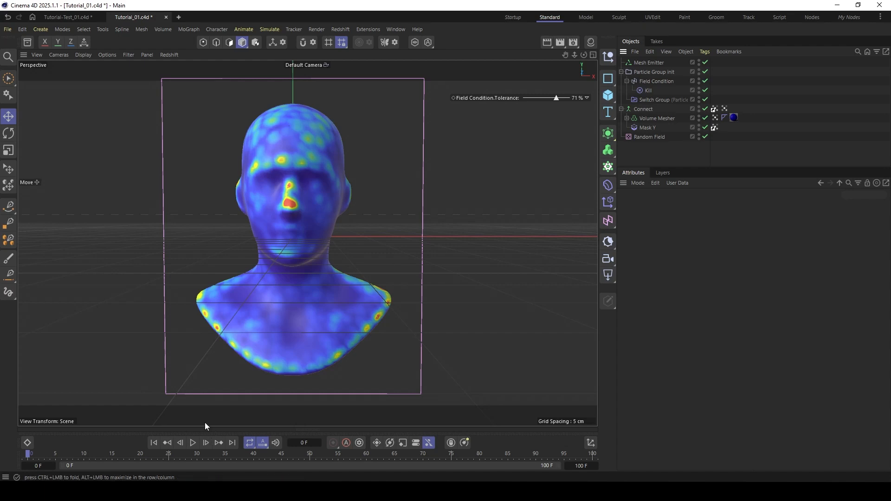
Step: Play the simulation briefly to check the growth with the inverted noise, and rewind it
click(193, 442)
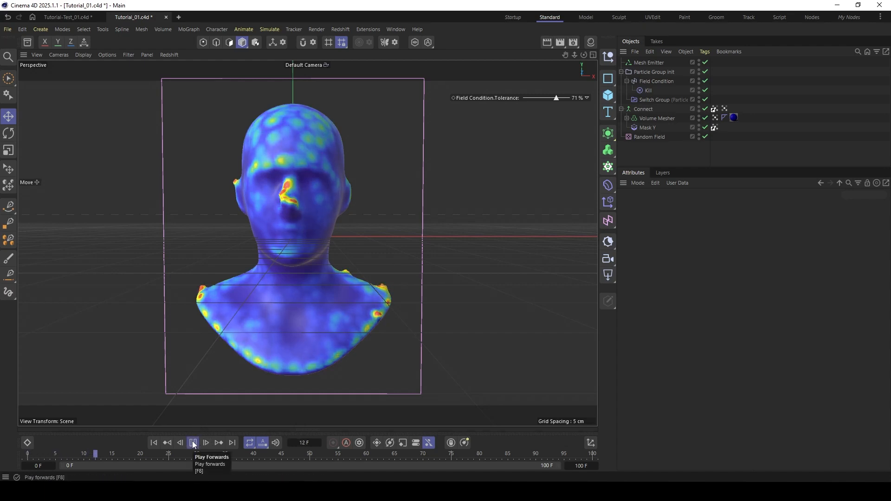
click(193, 443)
click(153, 443)
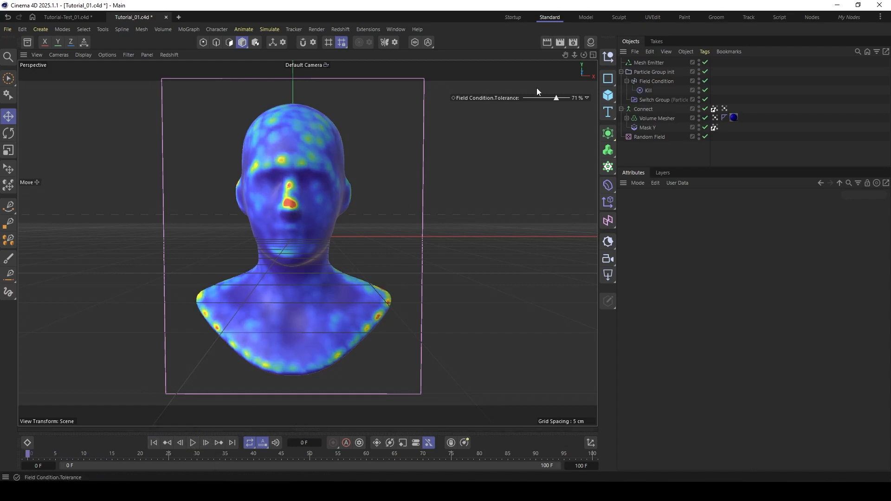
Step: Lower the Field Condition tolerance to 52 %, preview the growth to about frame 50, and rewind
drag(556, 98, 554, 101)
drag(545, 99, 547, 99)
click(193, 443)
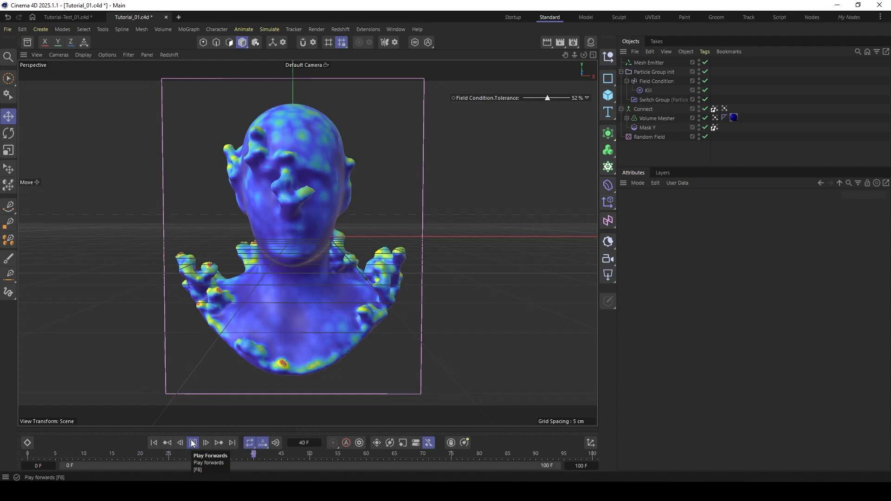
click(193, 443)
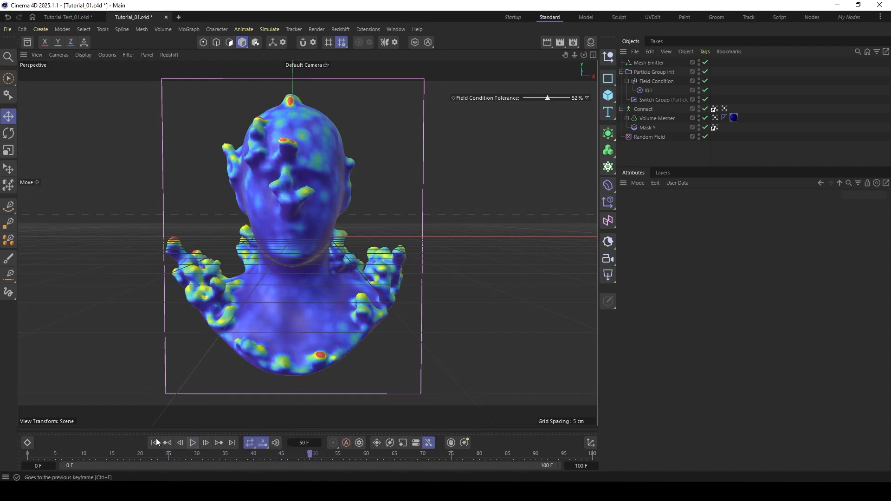
click(153, 443)
click(631, 137)
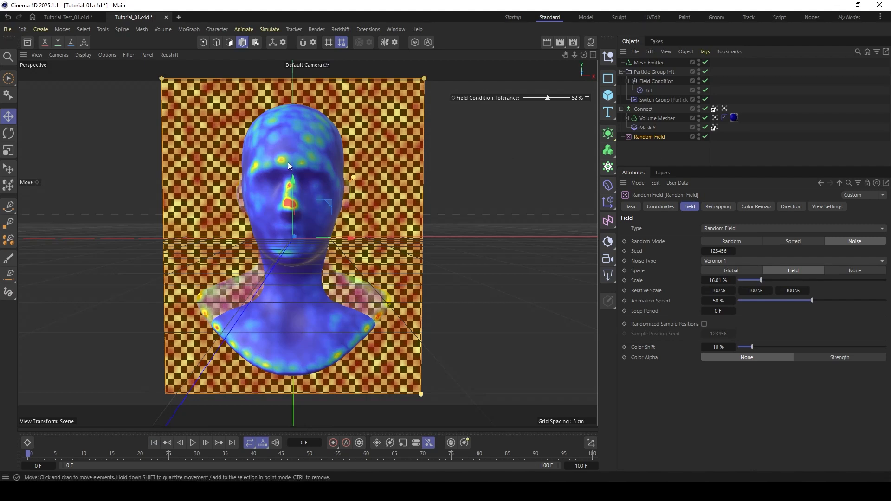
click(649, 147)
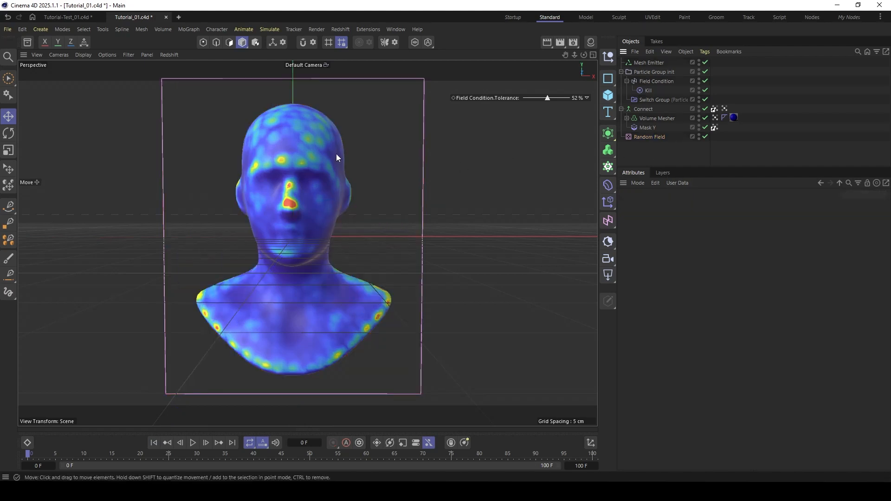
Step: Set the voxel size of the Volume Builder inside the Volume Mesher to 0.2 cm
click(649, 117)
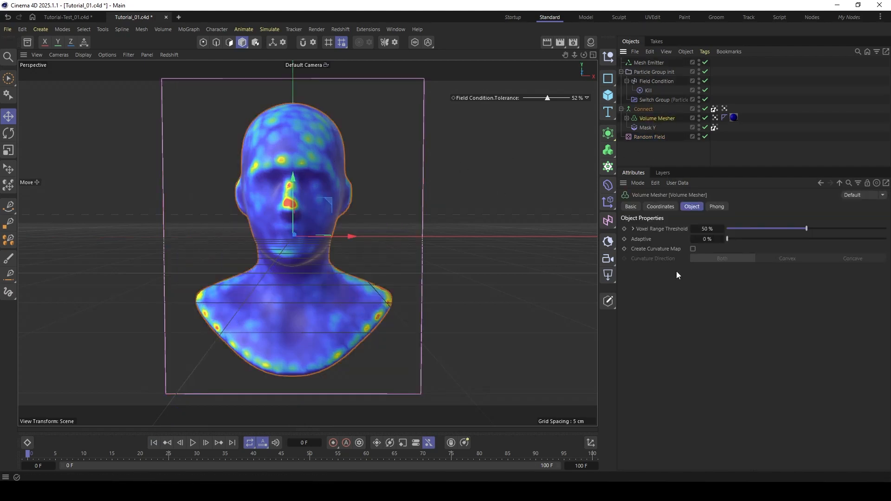
click(627, 118)
click(651, 128)
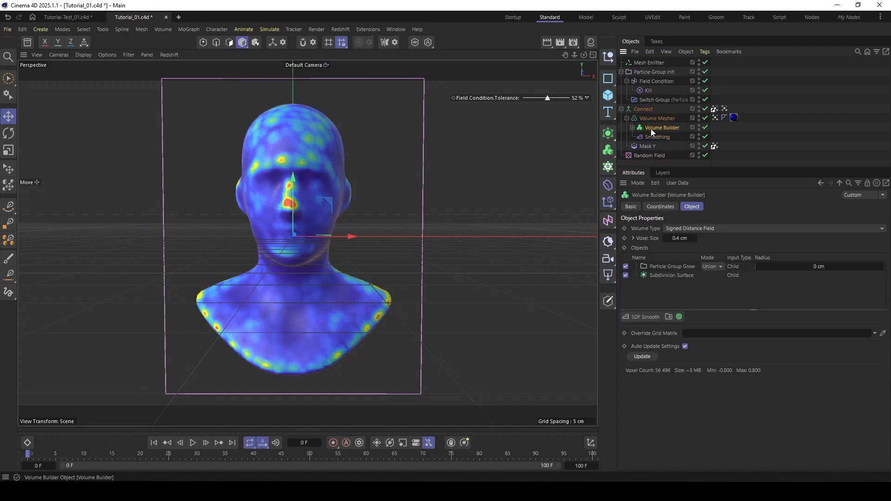
click(680, 238)
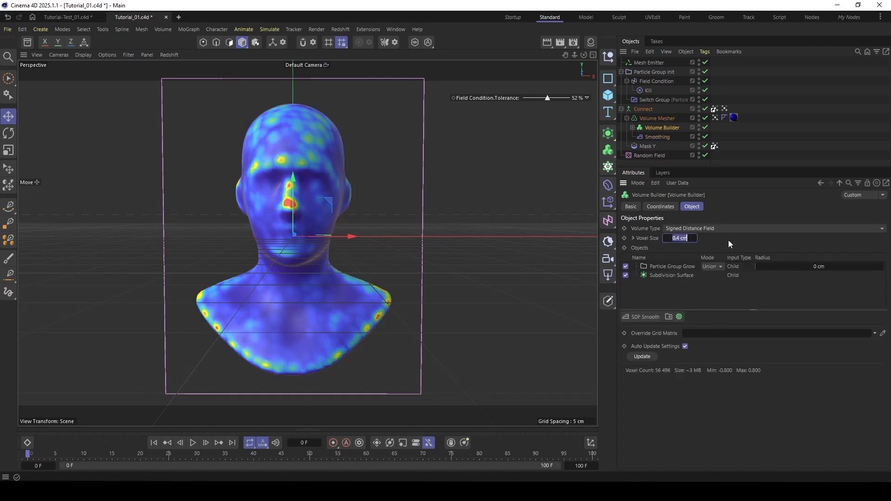
text(0.2)
key(Return)
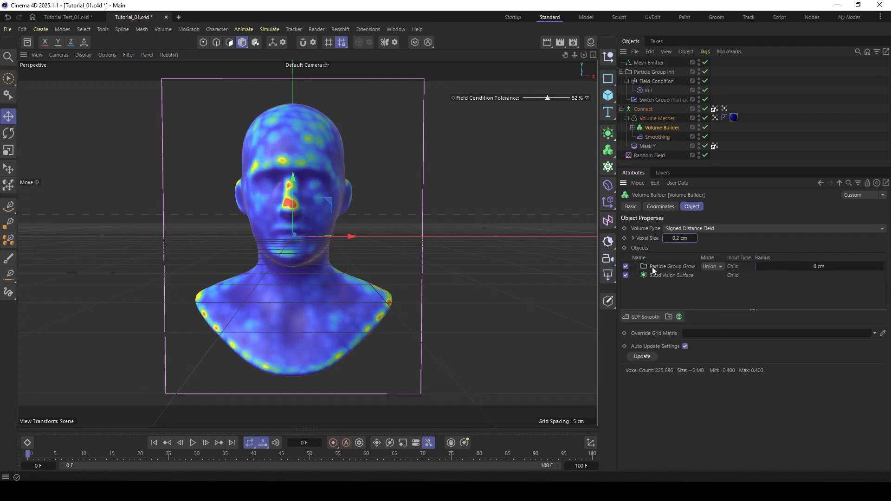
Step: Set the radius of the Particle Group Grow entry in the Volume Builder to 0.27 cm
click(670, 266)
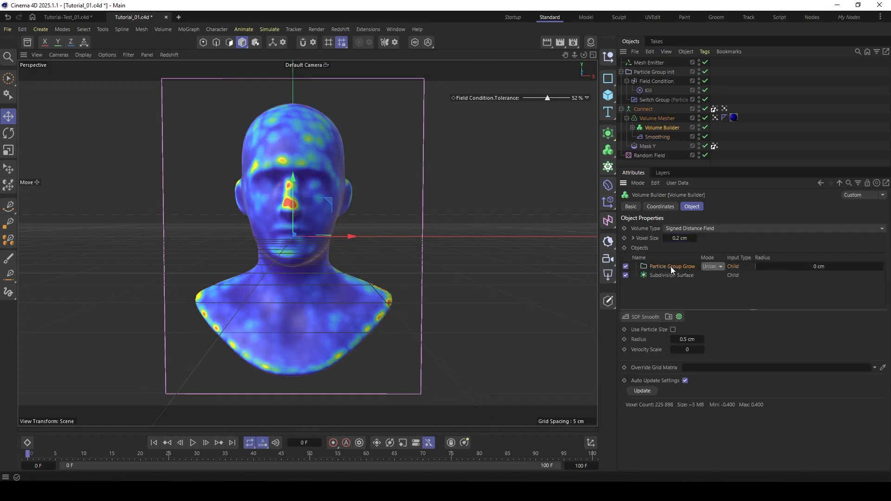
click(685, 339)
text(0.27)
key(Return)
Step: Preview the growth at the finer voxel resolution to about frame 22, and rewind to the start
click(193, 442)
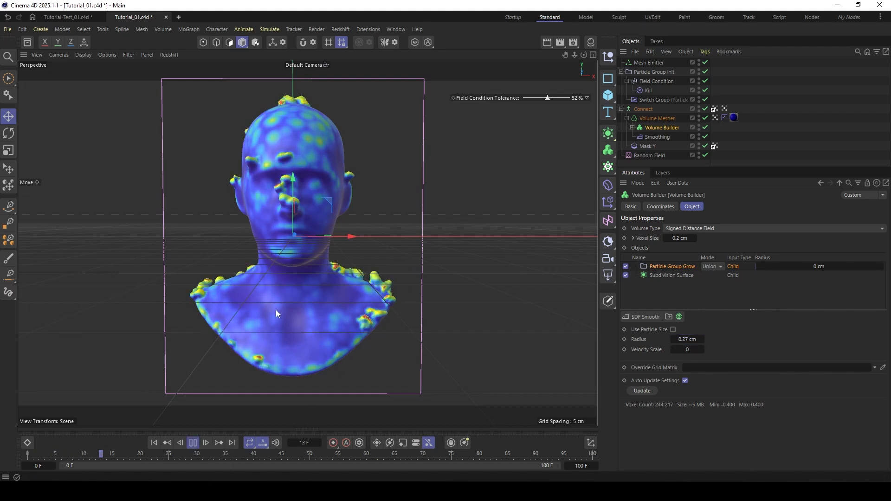
click(194, 442)
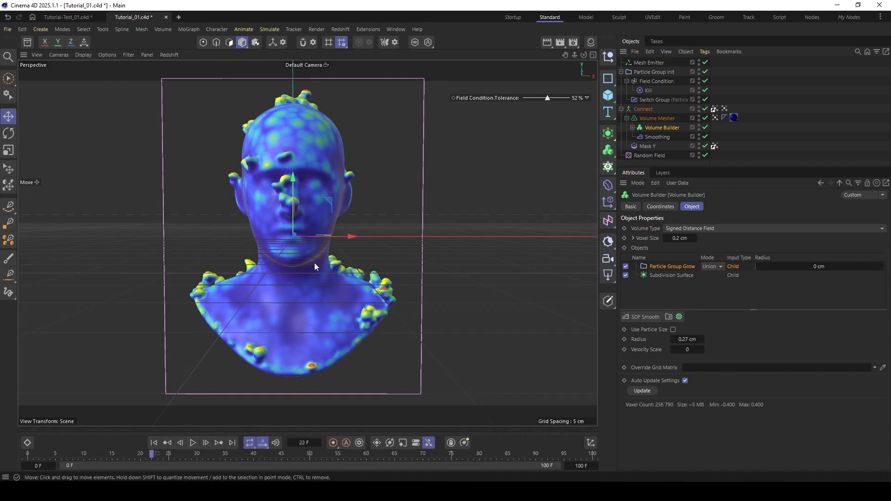
click(154, 443)
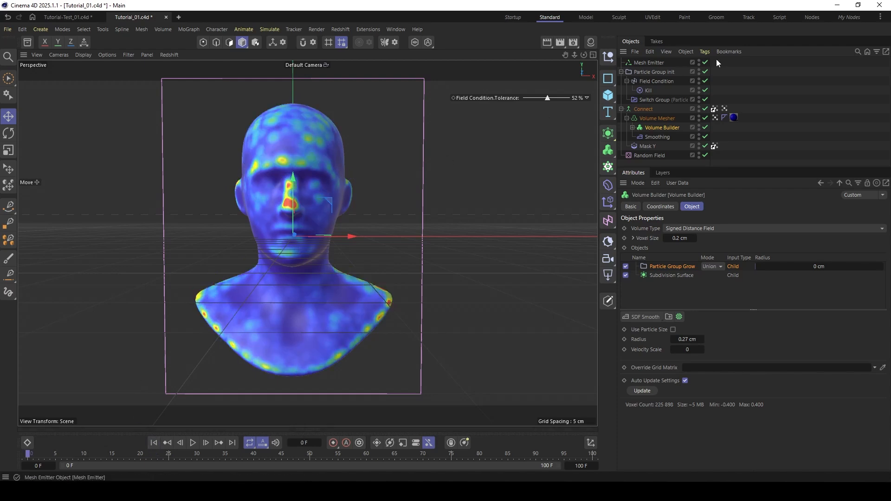
Step: Set the Mesh Emitter's emission rate to 5000000 particles per second
click(660, 63)
double_click(677, 297)
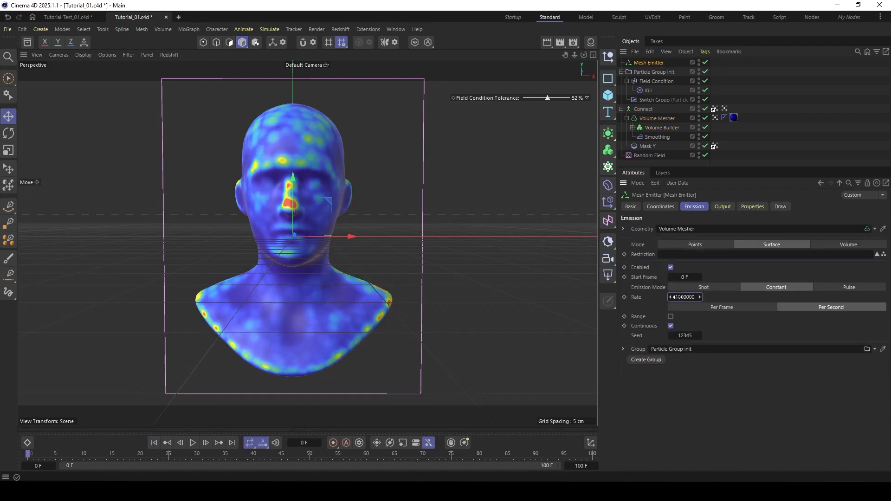
click(676, 297)
key(Delete)
text(5)
Step: Play the growth to about frame 28, hide Particle Group Grow under the Volume Builder in the viewport meanwhile, and rewind
click(193, 443)
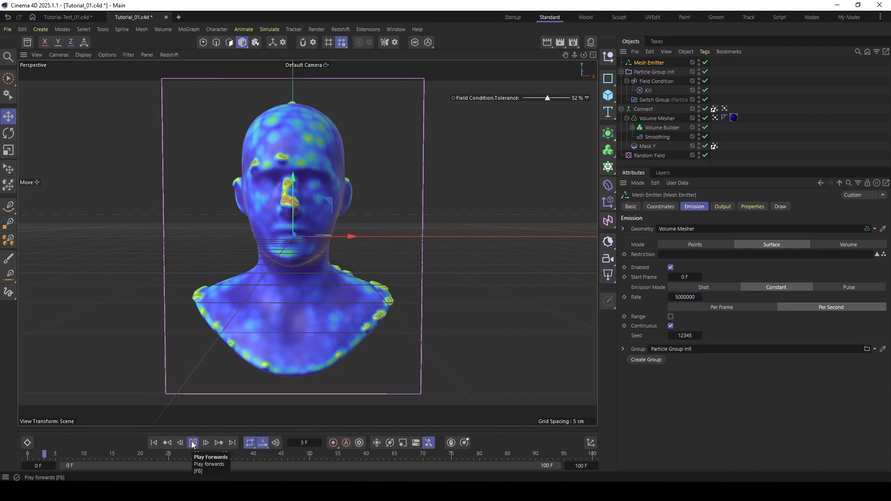
click(632, 128)
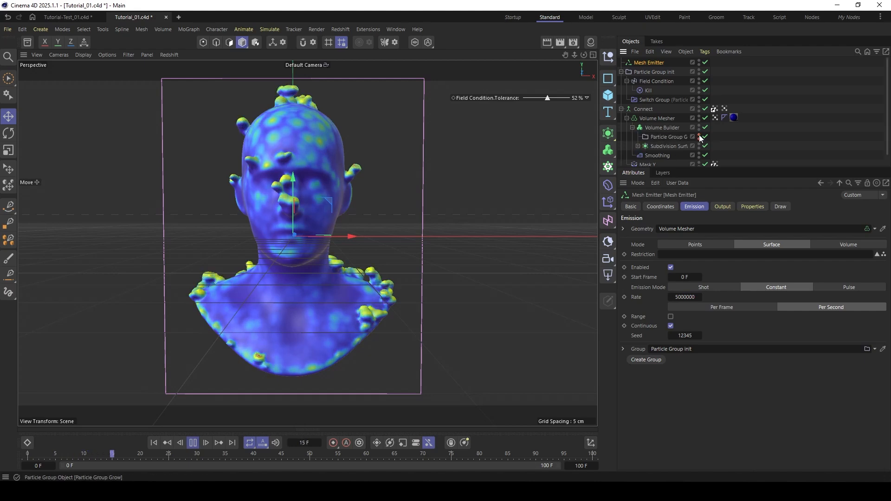
click(698, 137)
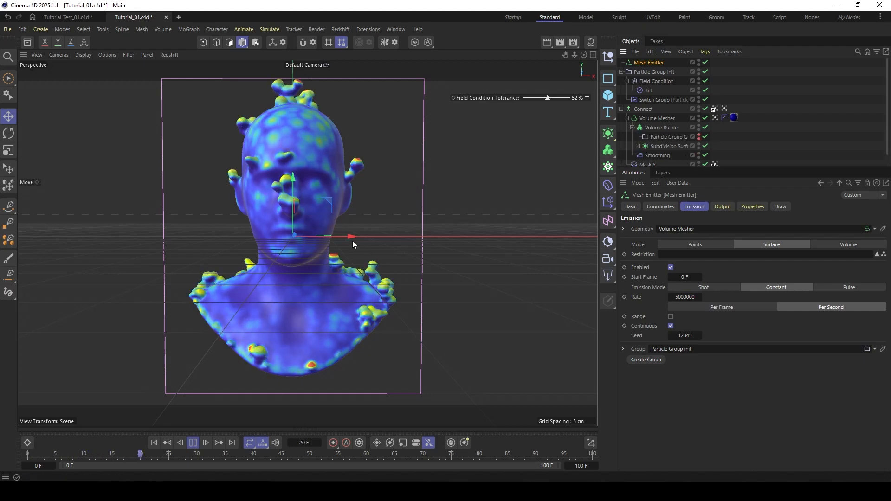
click(193, 443)
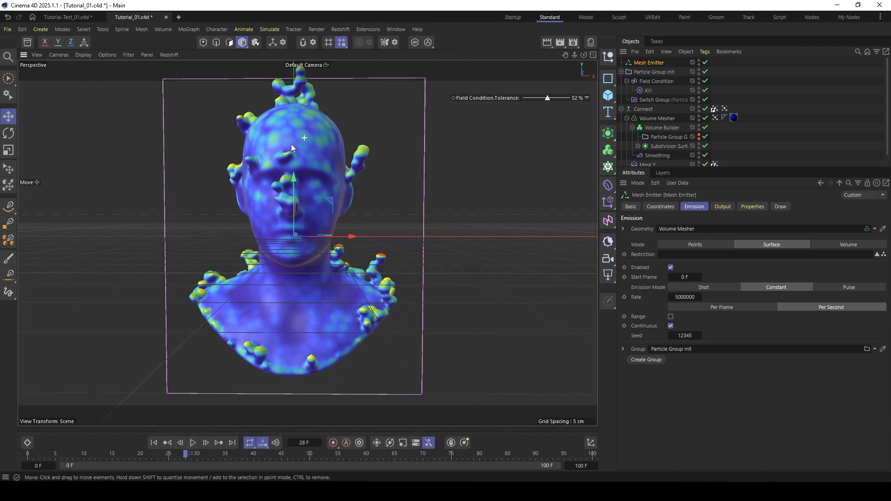
alt+drag(291, 144, 294, 280)
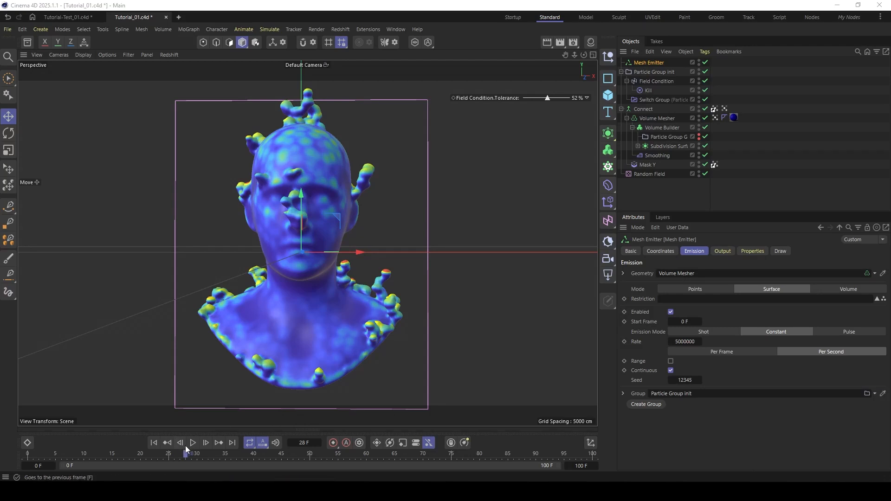
click(154, 442)
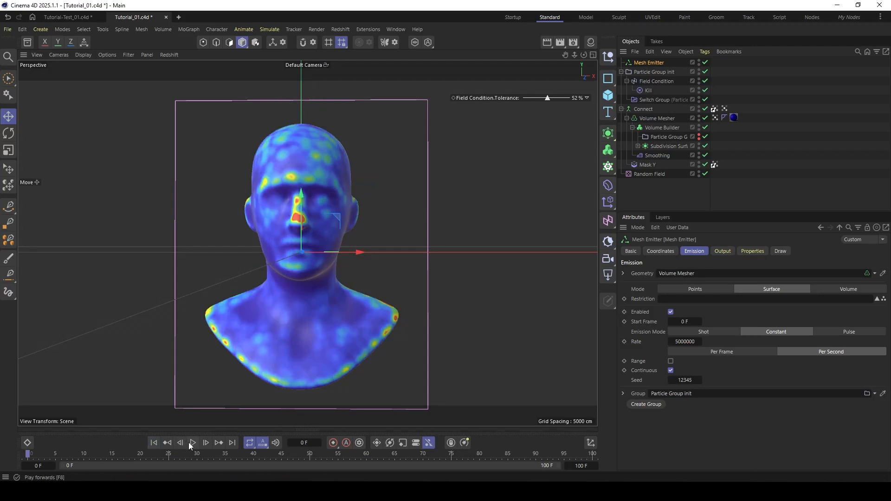
Step: Deselect all objects and play the simulation again from frame 0
click(652, 207)
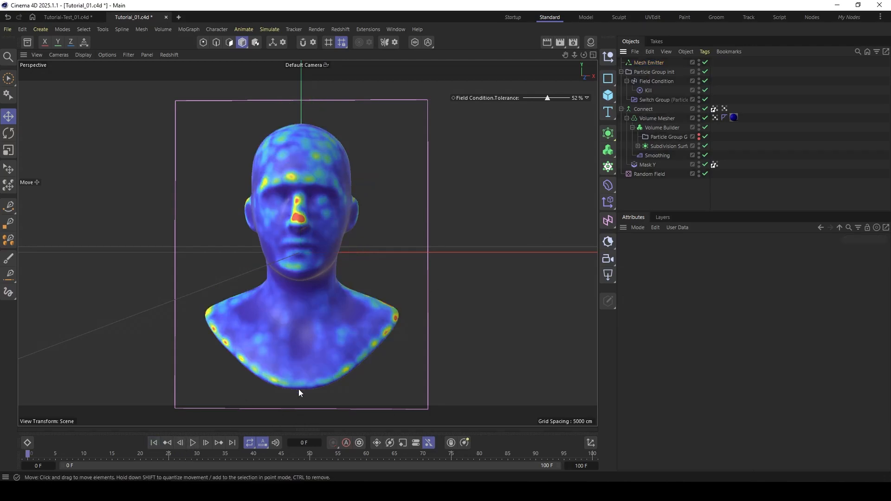
click(193, 443)
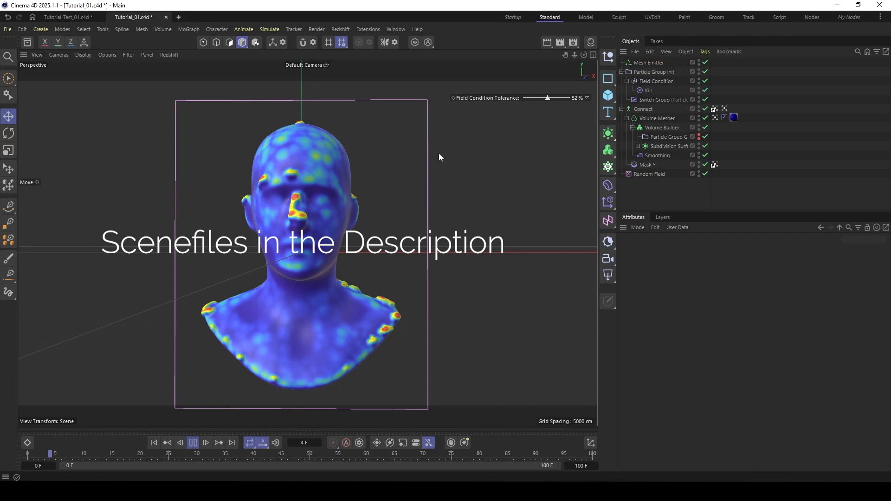